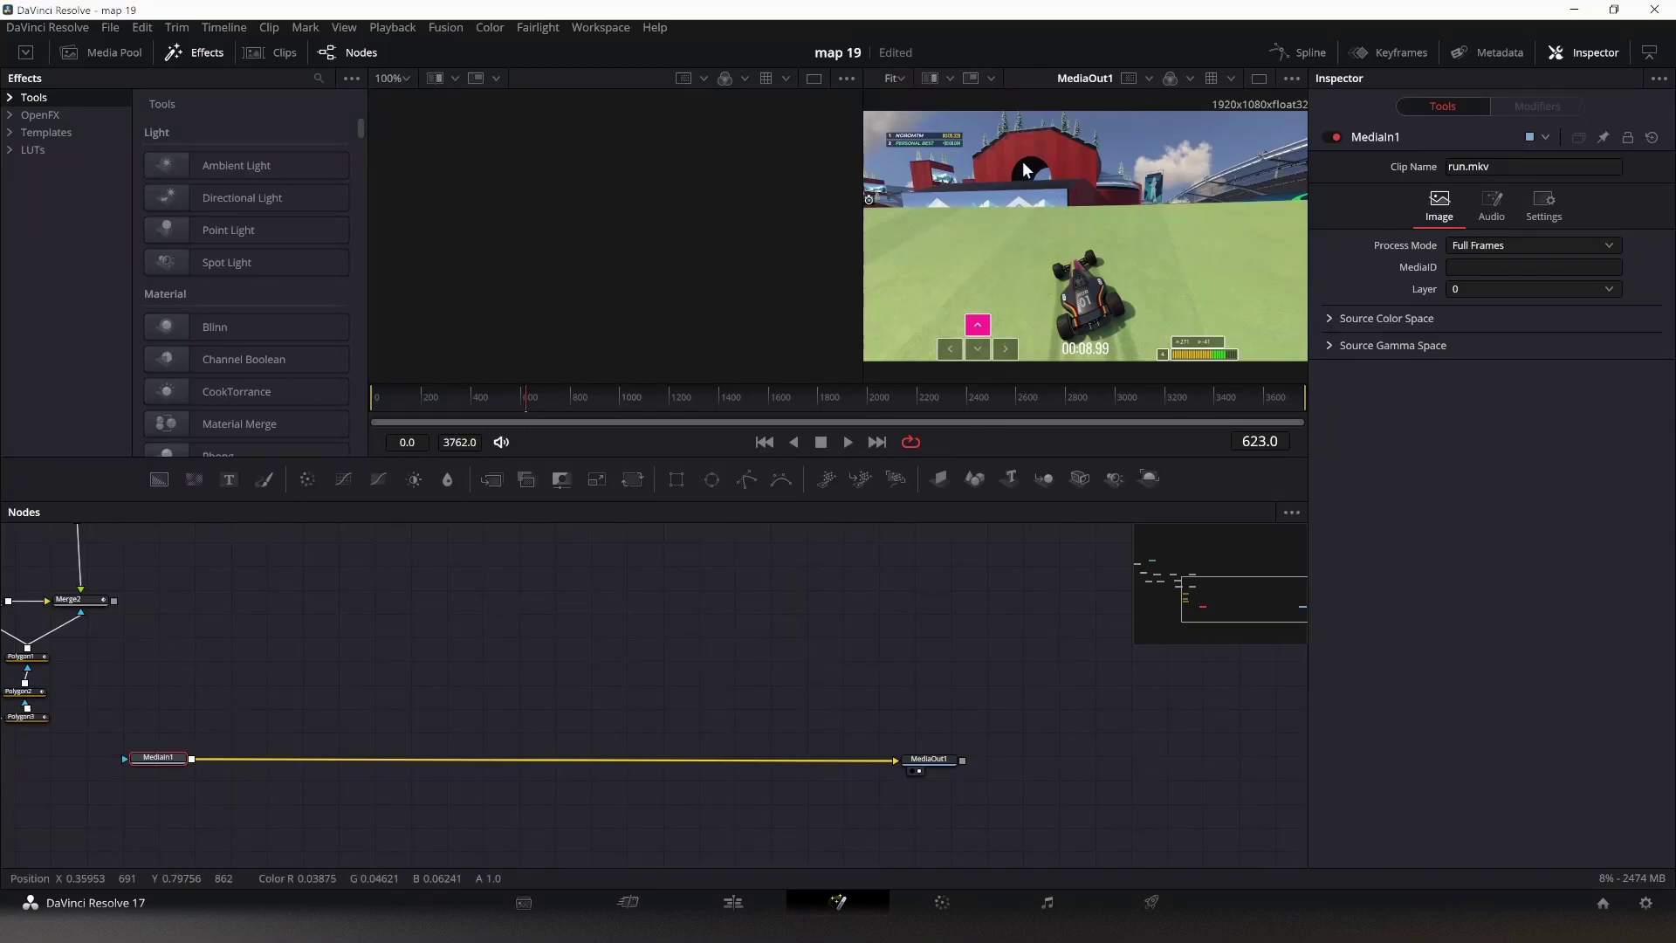
- Advance the clip to frame 626 and add a Difference Keyer node above the MediaIn1–MediaOut1 connection
{"action": "key", "text": "Right"}
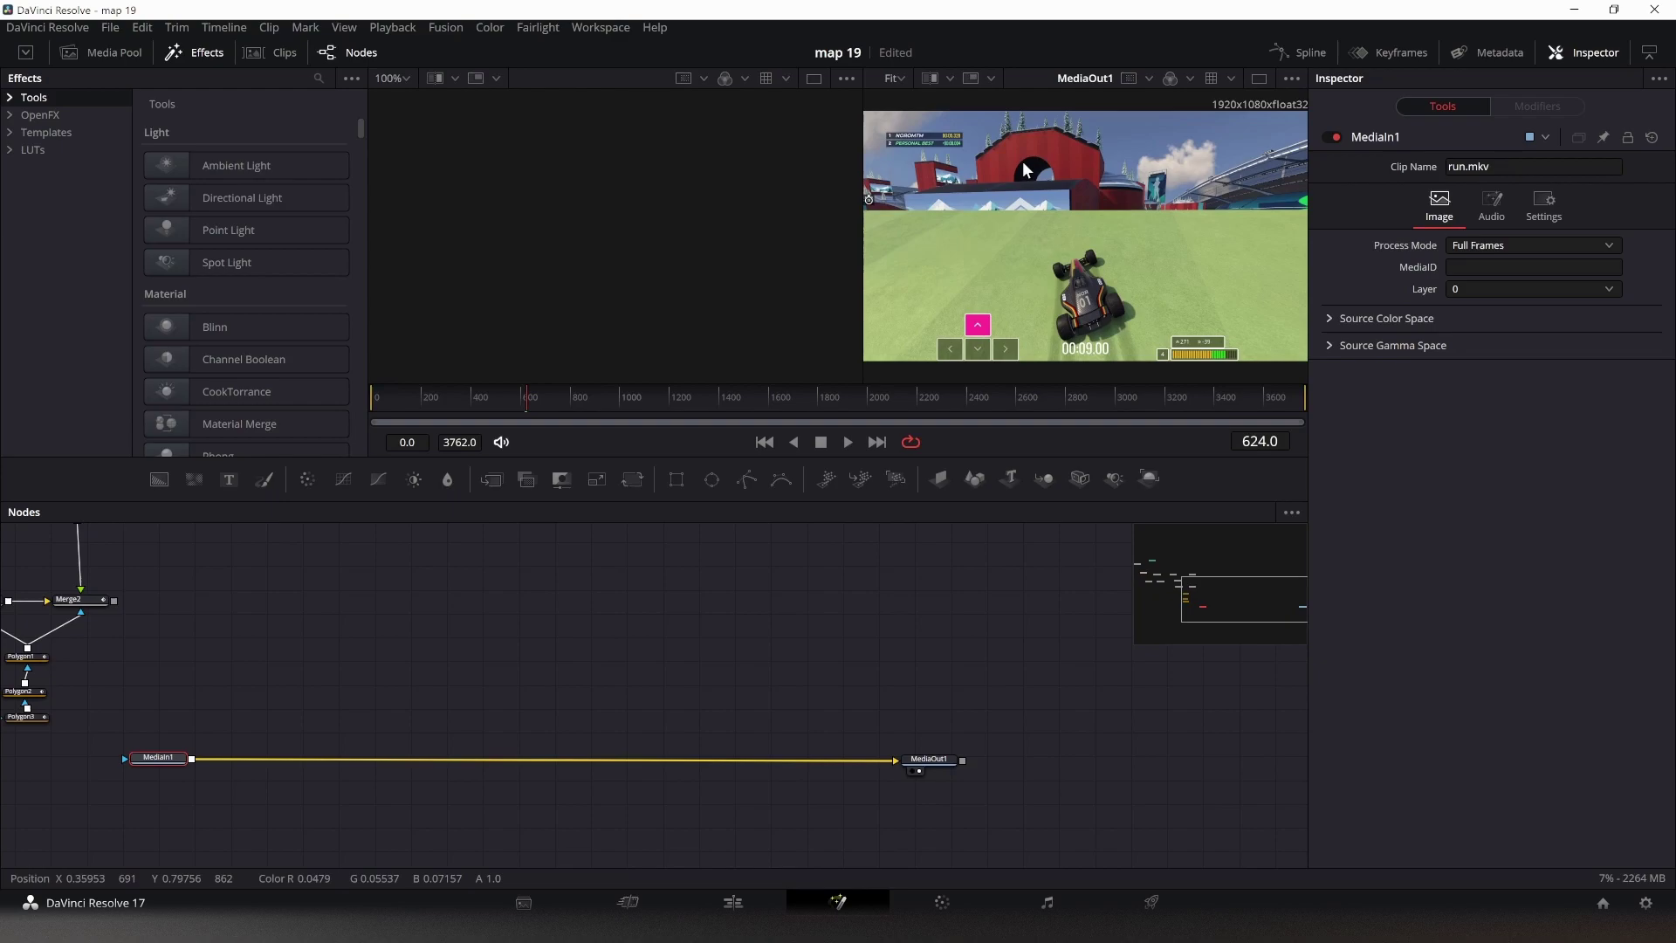
{"action": "key", "text": "Right"}
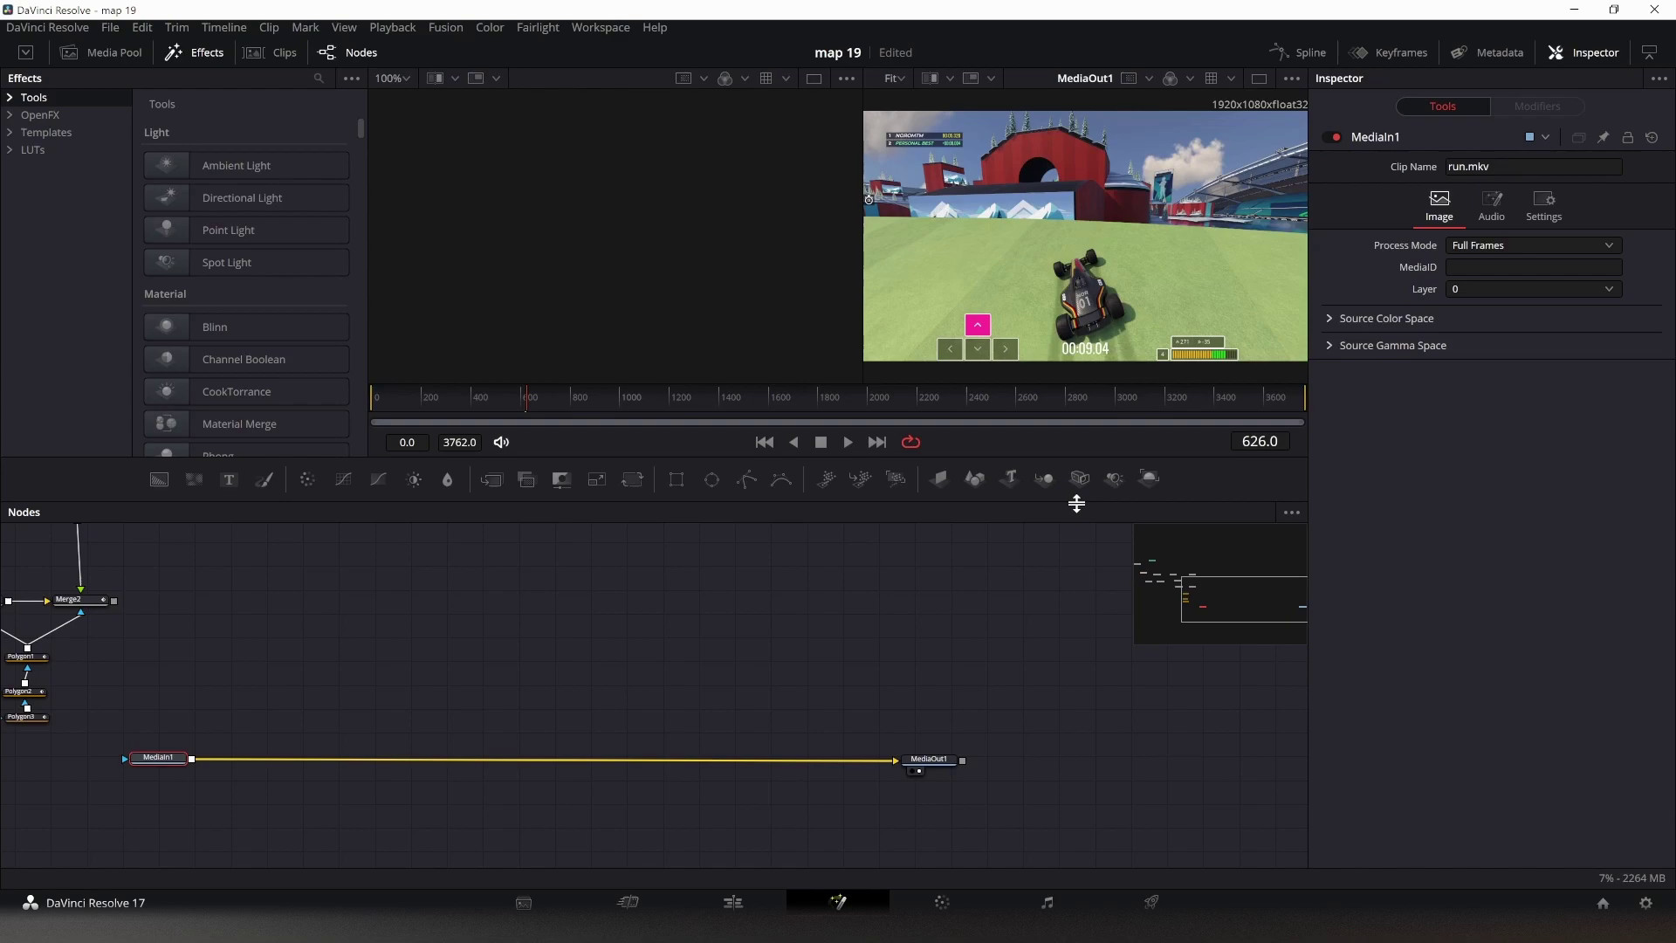
{"action": "key", "text": "shift+space"}
{"action": "type", "text": "diff"}
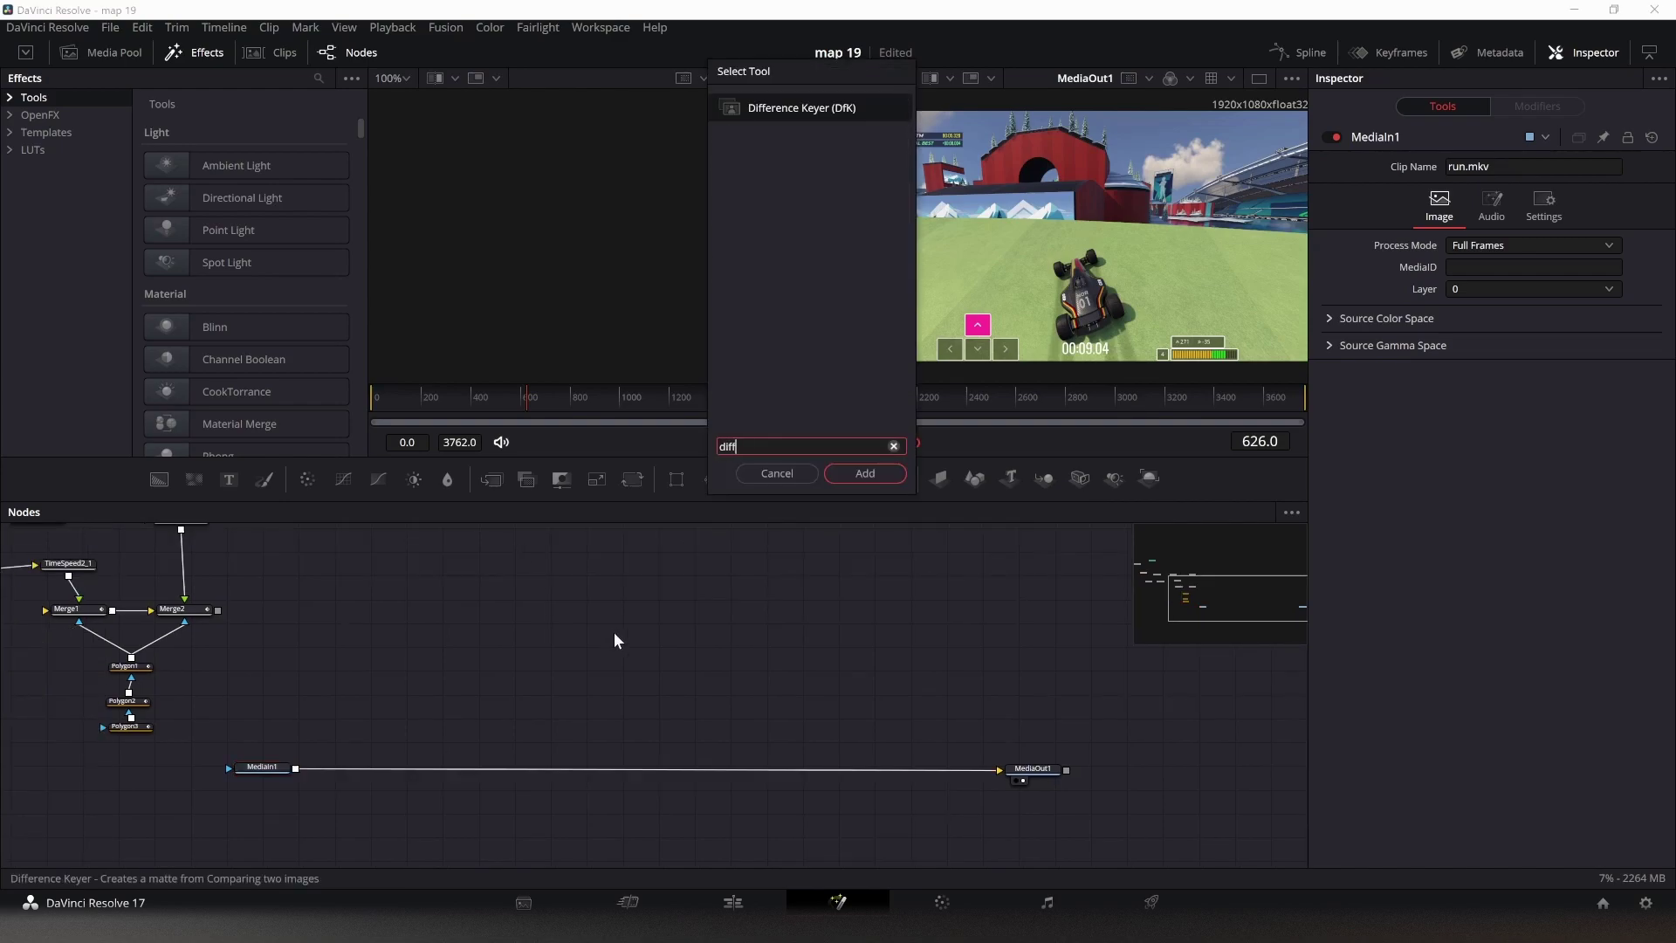
{"action": "type", "text": "erence"}
{"action": "key", "text": "Return"}
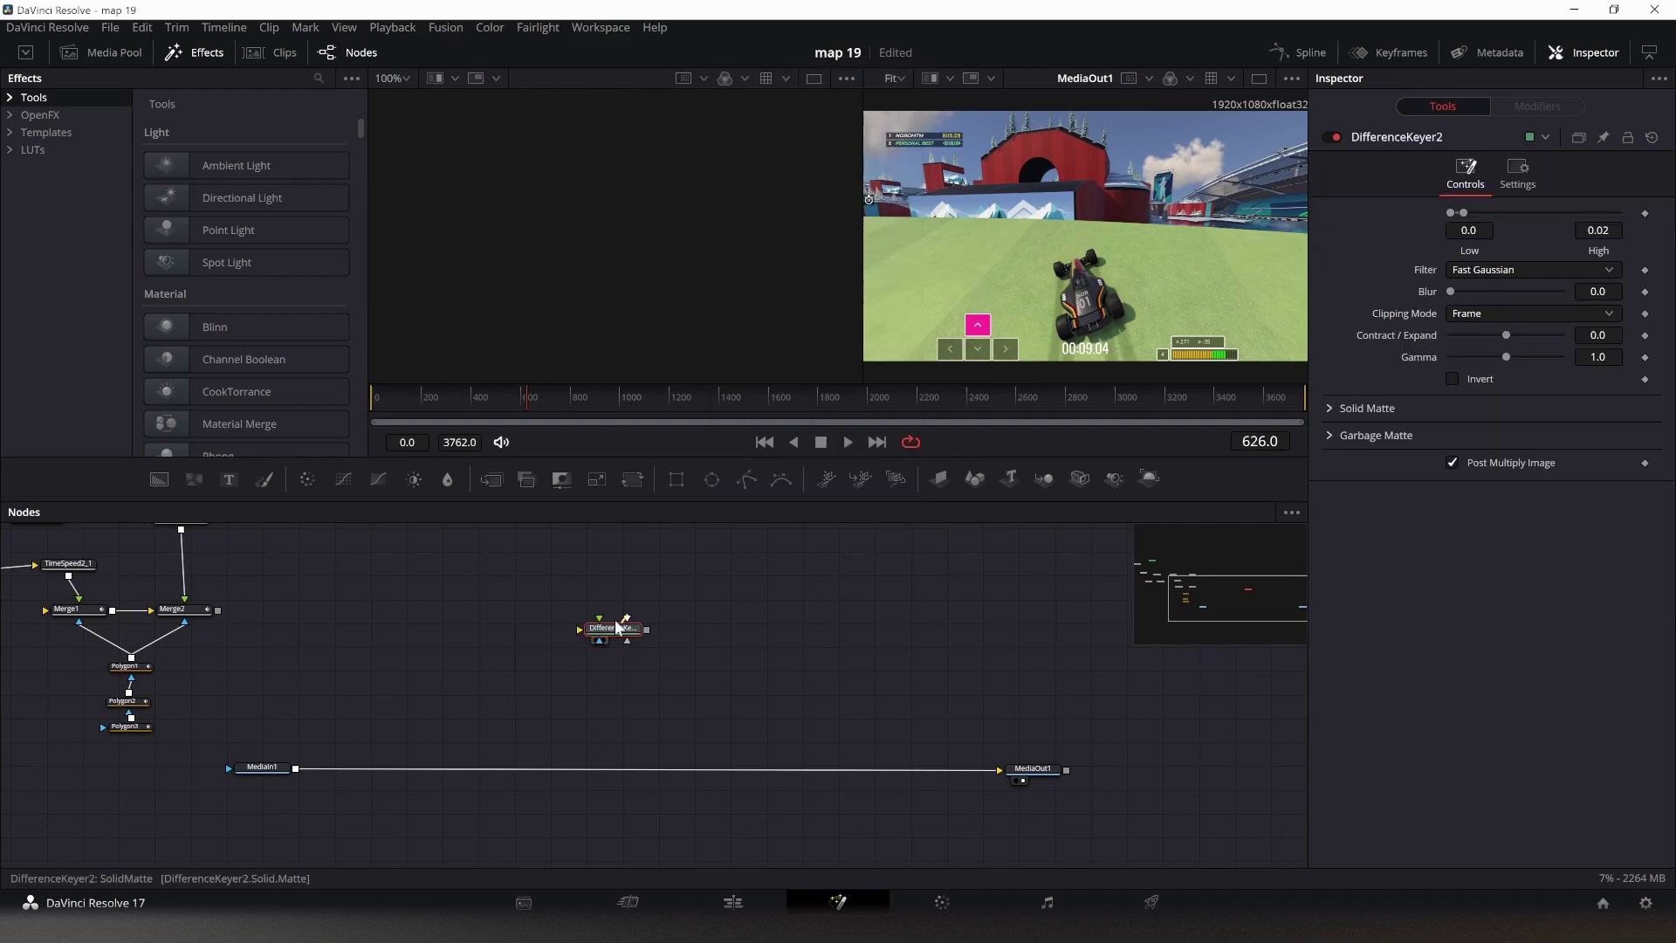
{"action": "left_click_drag", "start_coordinate": [624, 640], "coordinate": [492, 657]}
{"action": "left_click", "coordinate": [505, 709]}
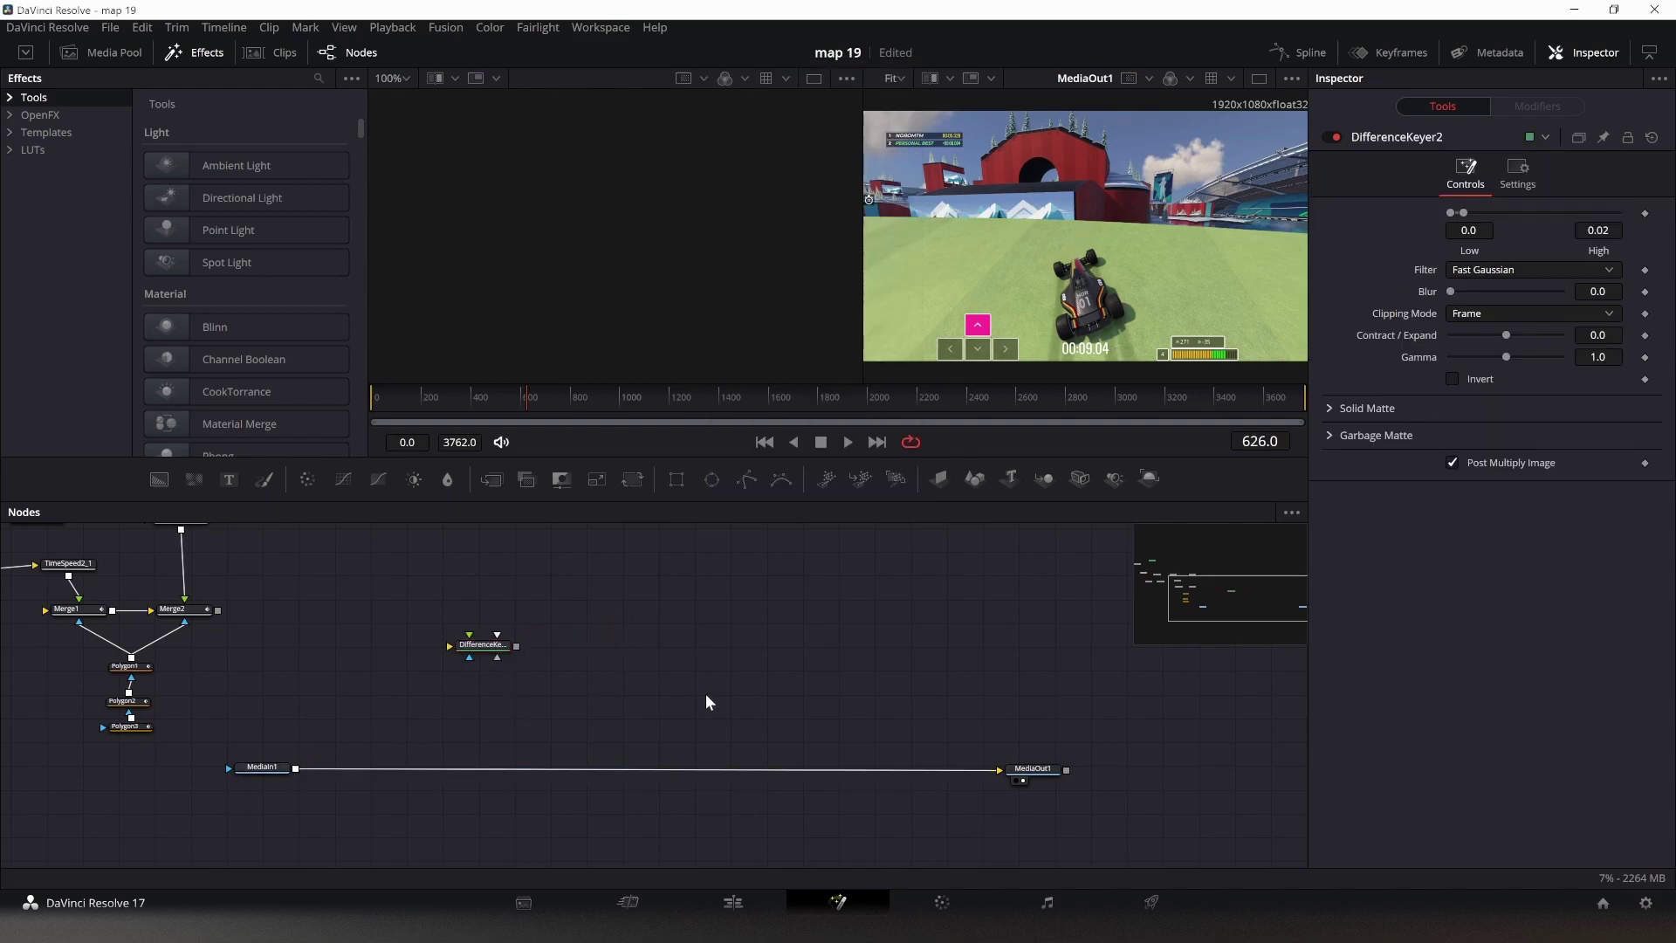
- Add a Time Speed node and a Scale node beneath the Difference Keyer
{"action": "key", "text": "shift+space"}
{"action": "type", "text": "time"}
{"action": "key", "text": "Return"}
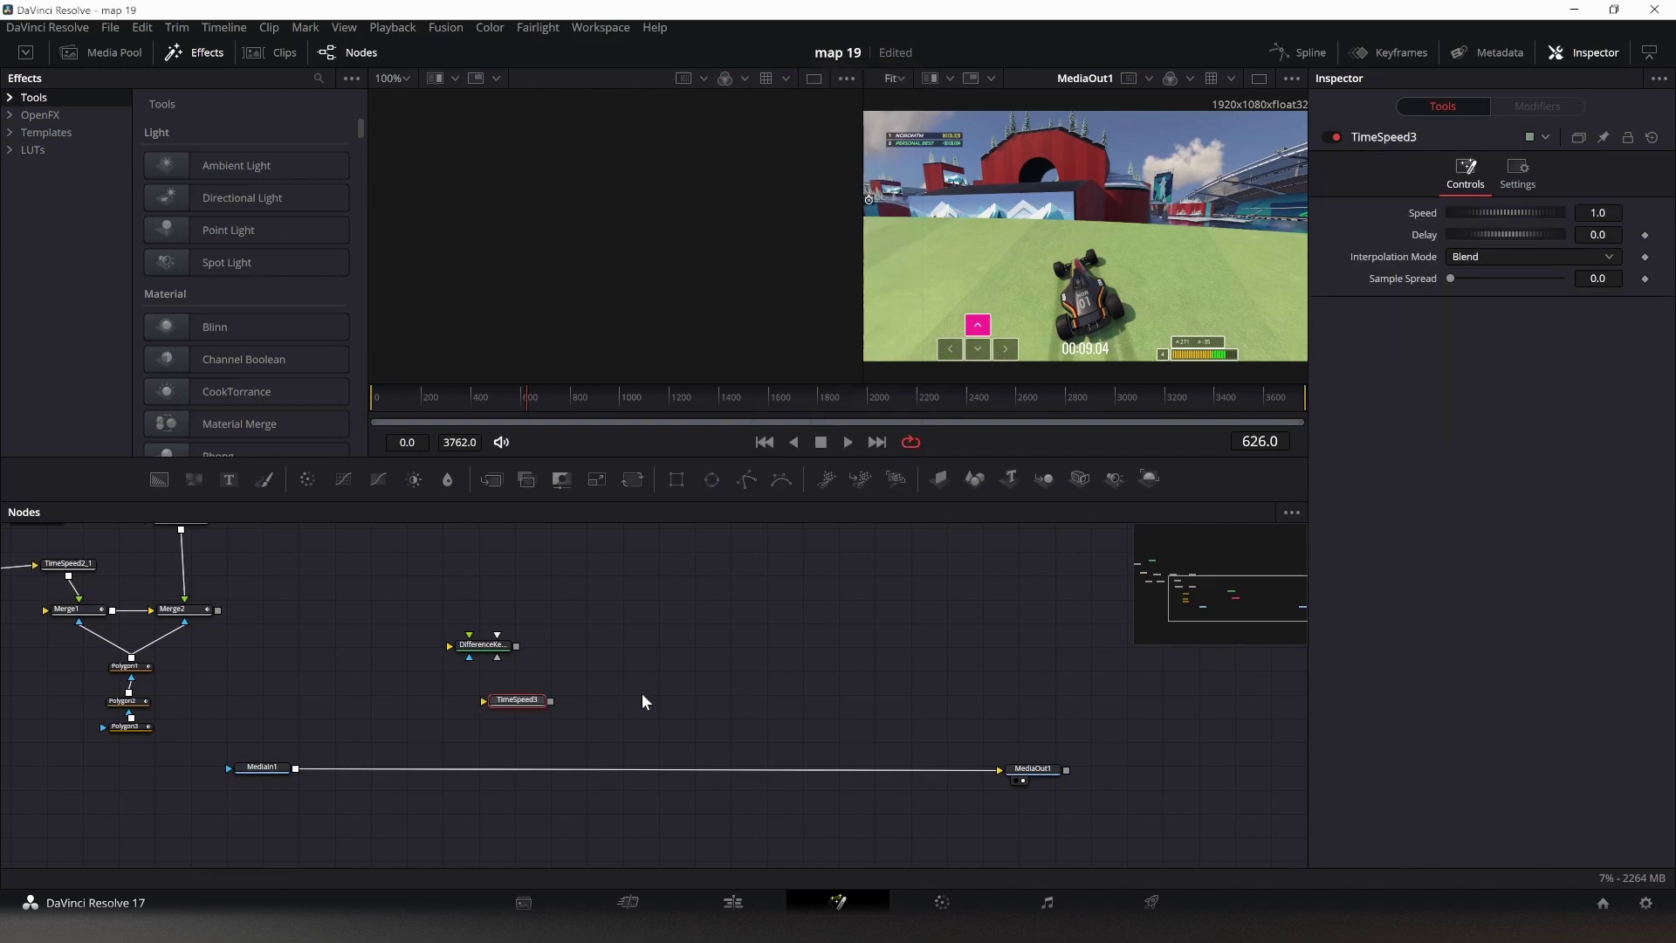
{"action": "key", "text": "shift+space"}
{"action": "type", "text": "scale"}
{"action": "key", "text": "Return"}
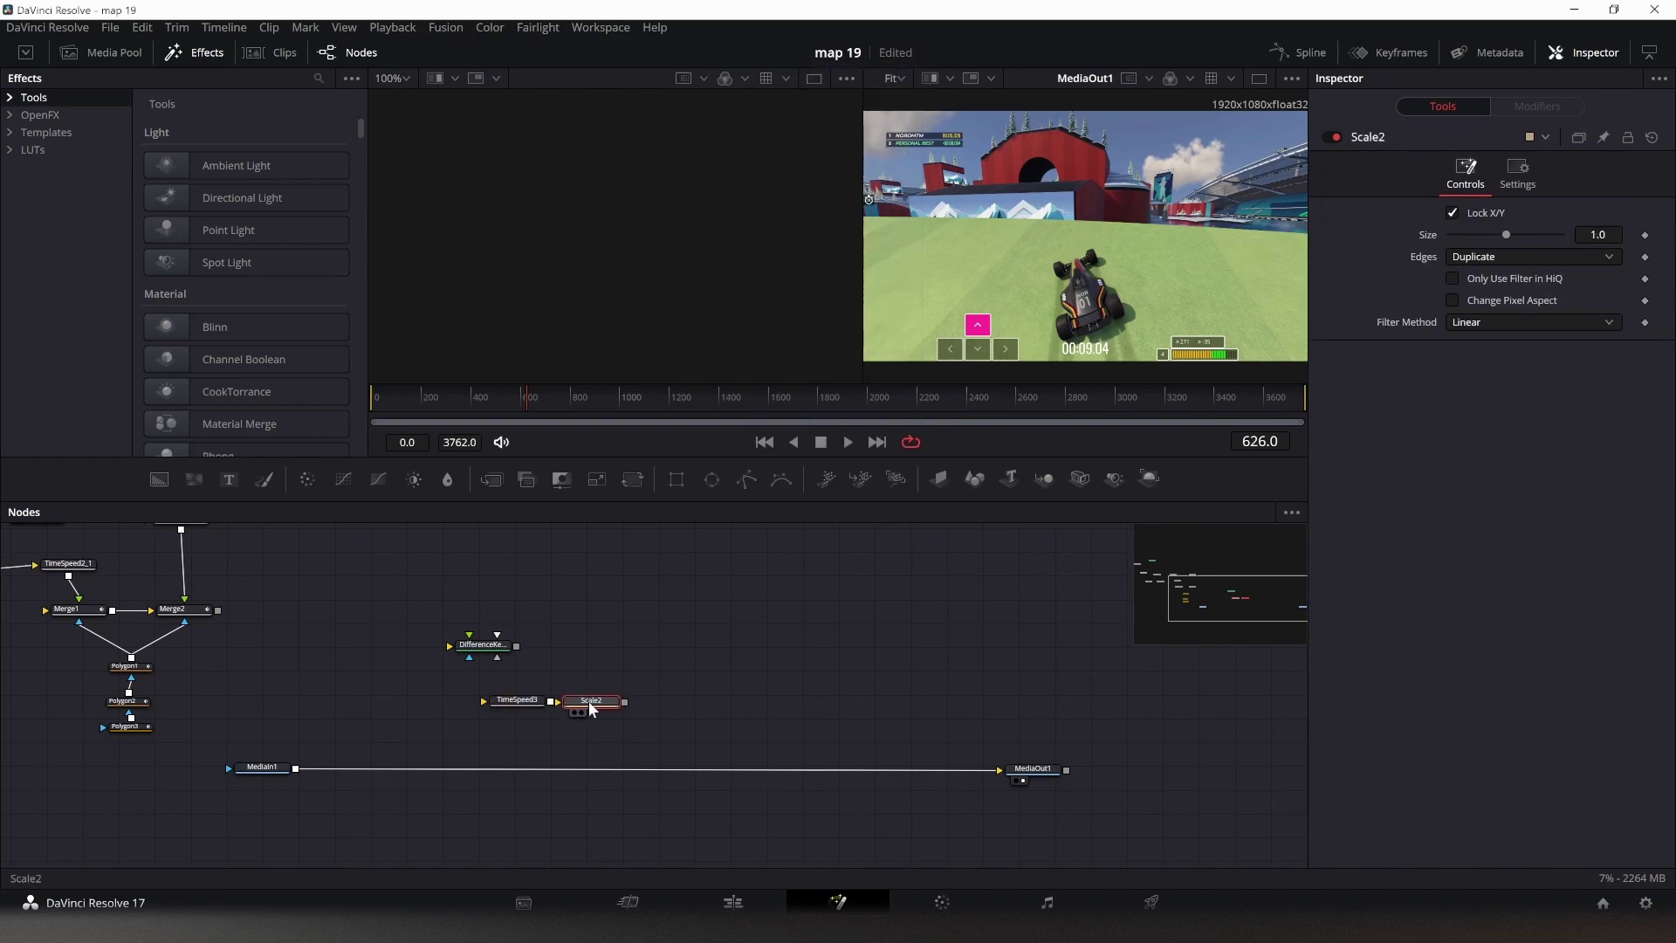
- Detach the Scale node, feed MediaIn1 into it with a size of about 0.19, and preview its output in the empty viewer
{"action": "left_click_drag", "start_coordinate": [589, 701], "coordinate": [632, 658]}
{"action": "left_click_drag", "start_coordinate": [672, 709], "coordinate": [403, 715]}
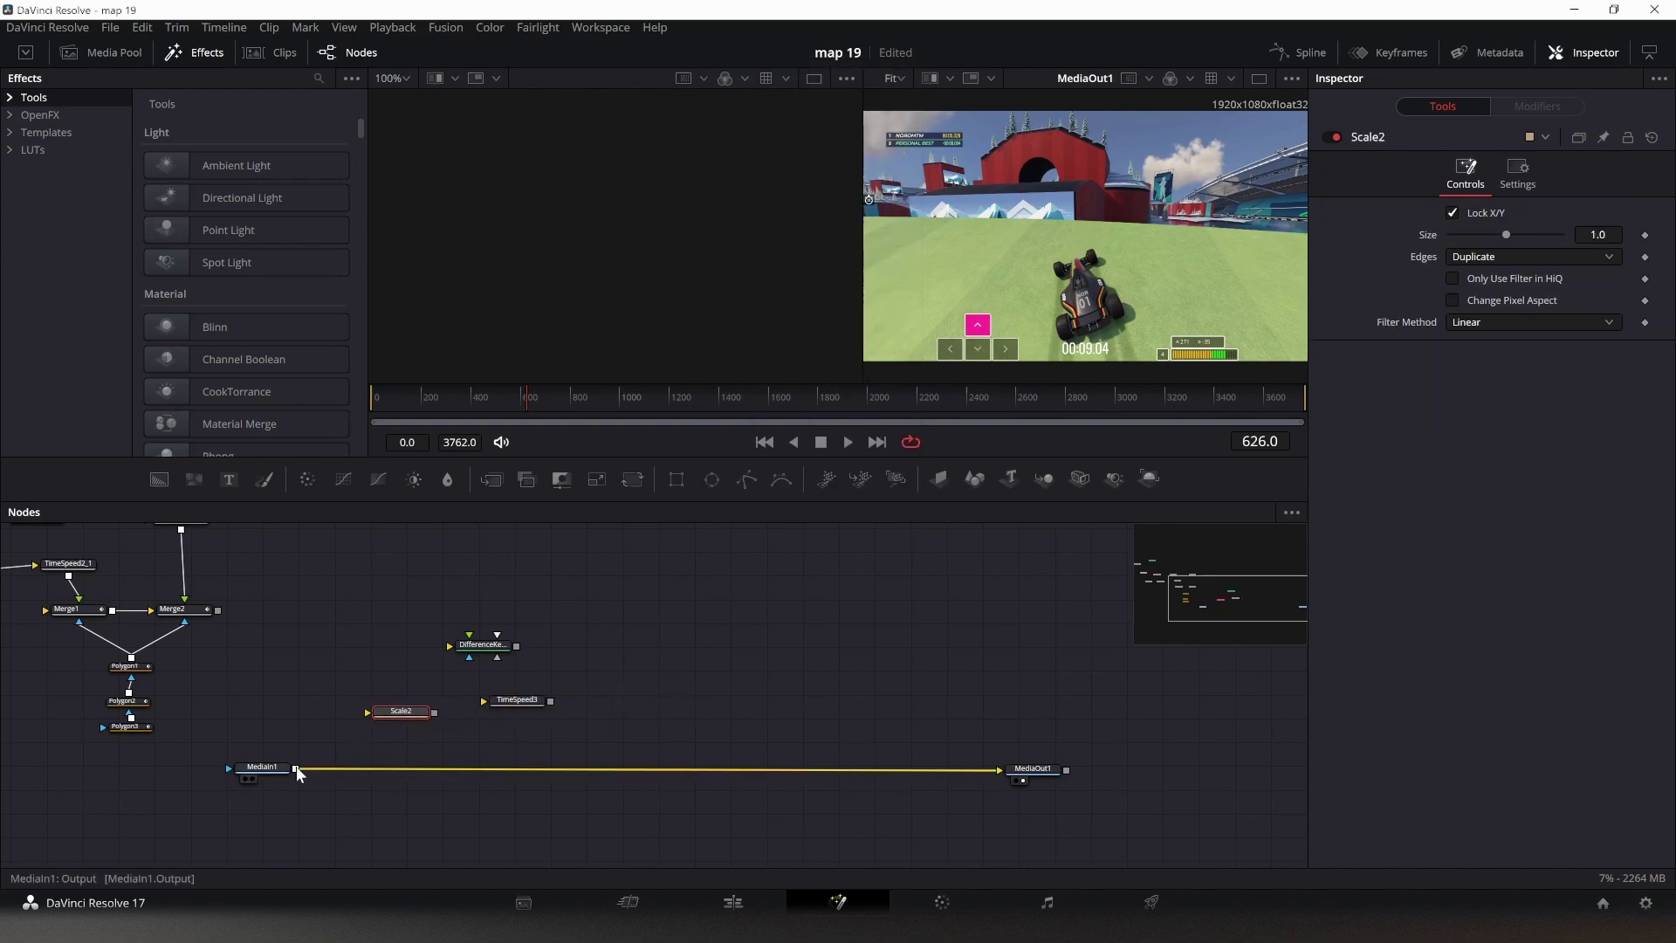
{"action": "left_click_drag", "start_coordinate": [296, 769], "coordinate": [375, 735]}
{"action": "left_click_drag", "start_coordinate": [1506, 235], "coordinate": [1475, 236]}
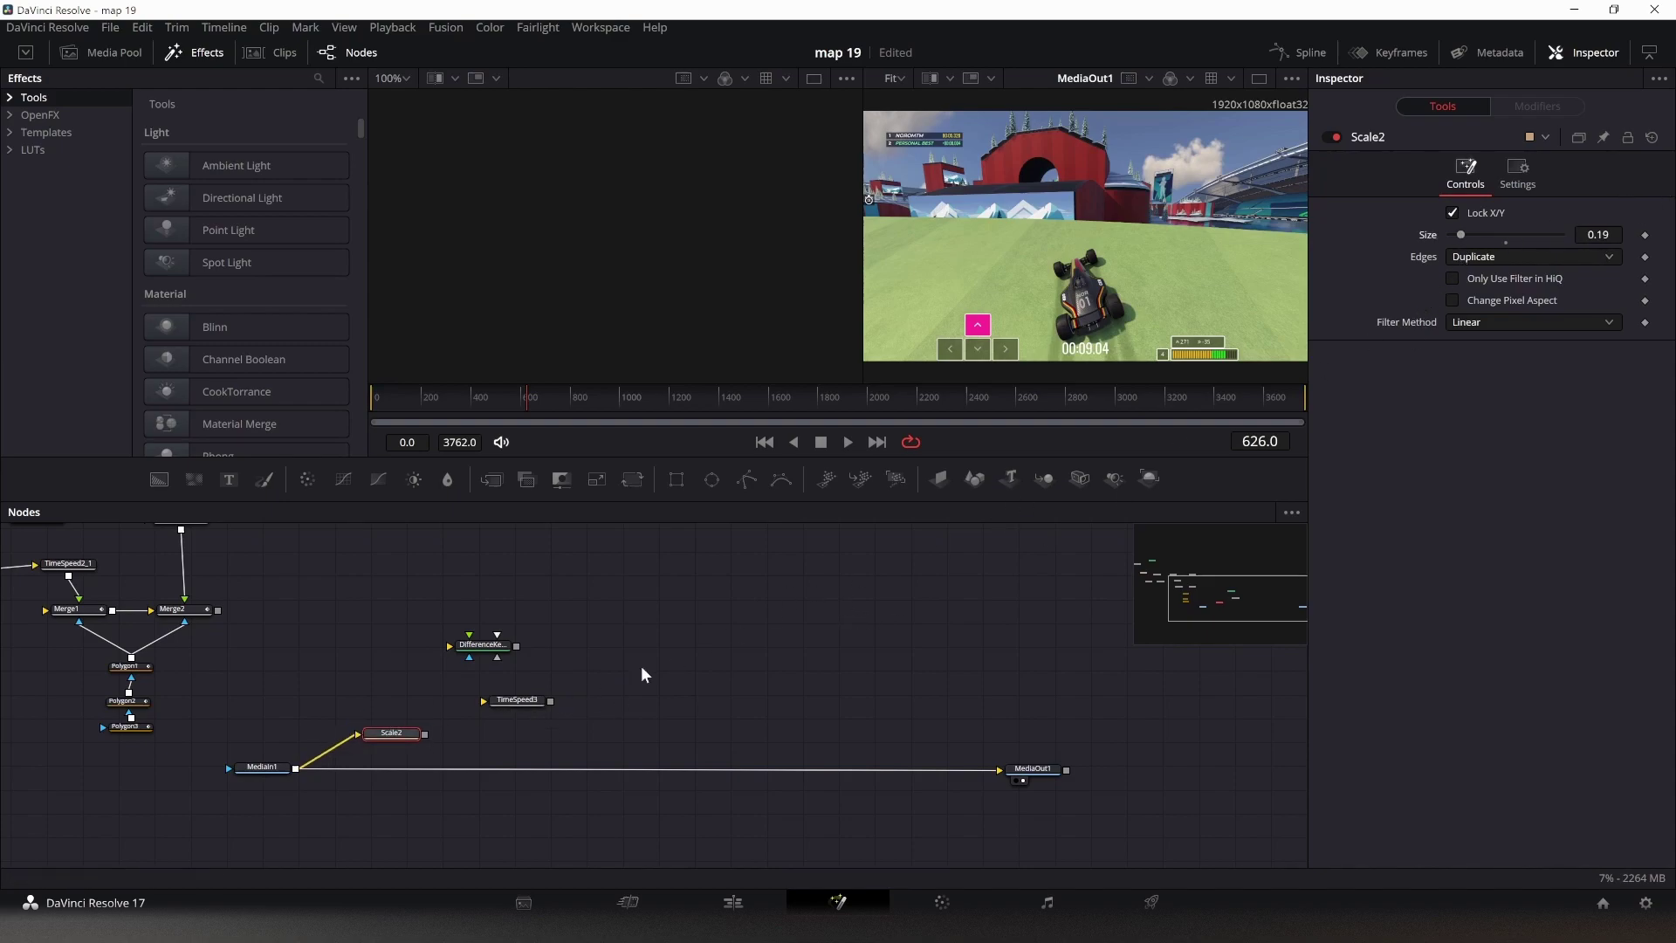
{"action": "left_click_drag", "start_coordinate": [445, 681], "coordinate": [574, 196]}
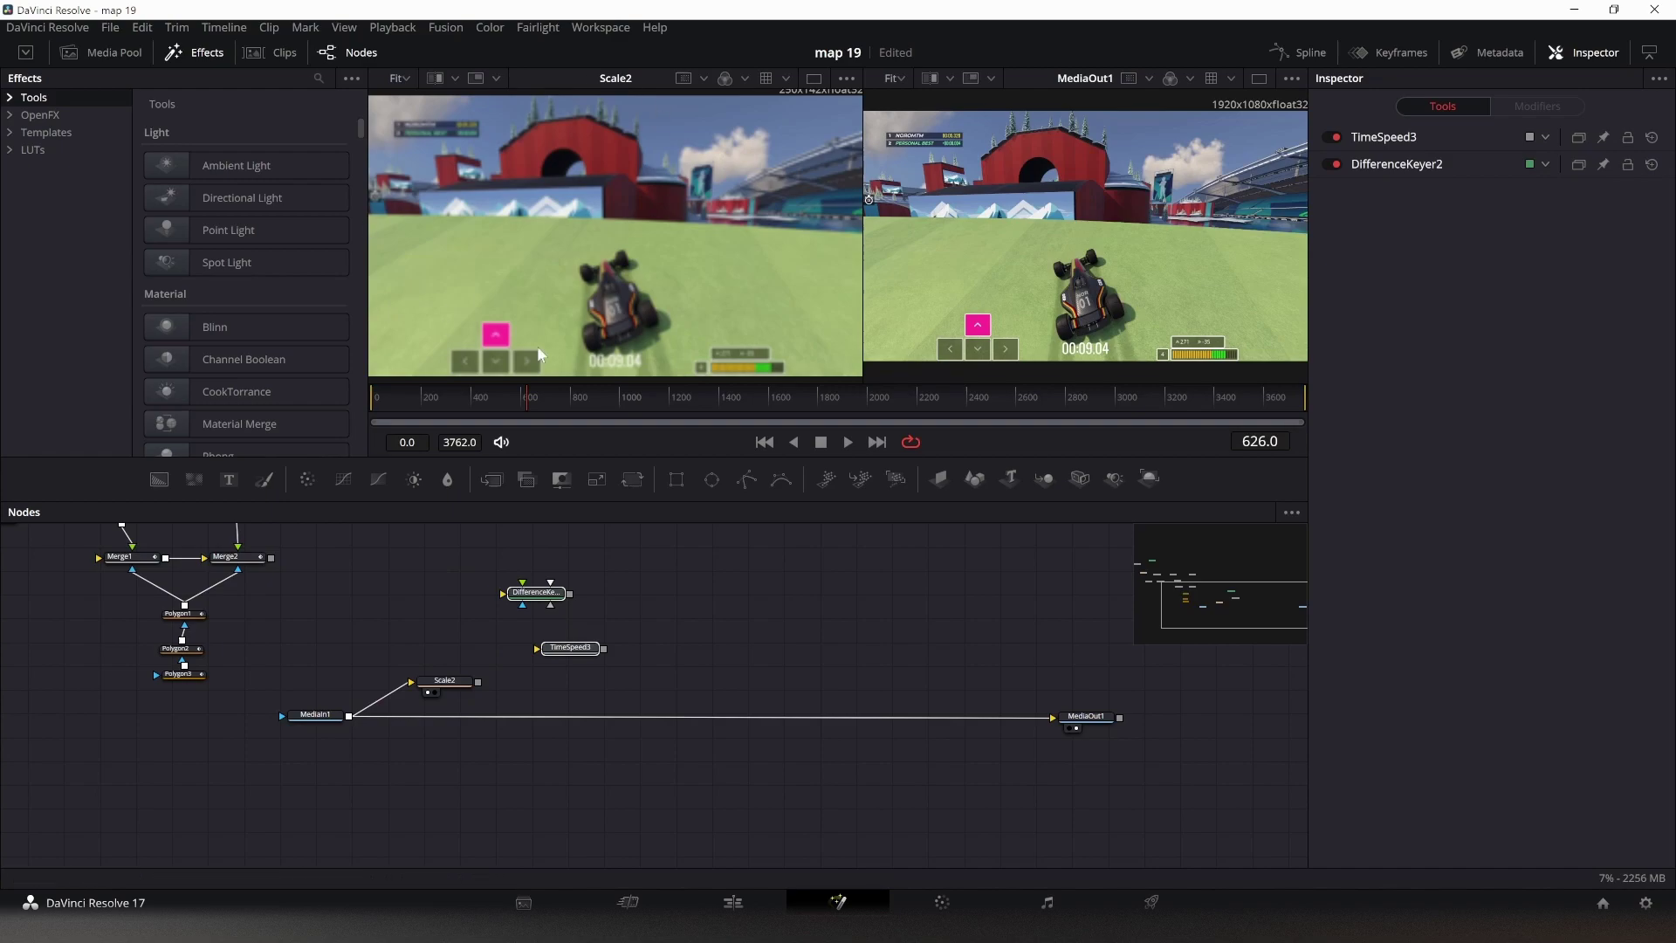
- Connect the Scale node's output to the Time Speed node and set that node's delay to 1
{"action": "left_click_drag", "start_coordinate": [541, 653], "coordinate": [439, 630]}
{"action": "left_click", "coordinate": [1598, 234]}
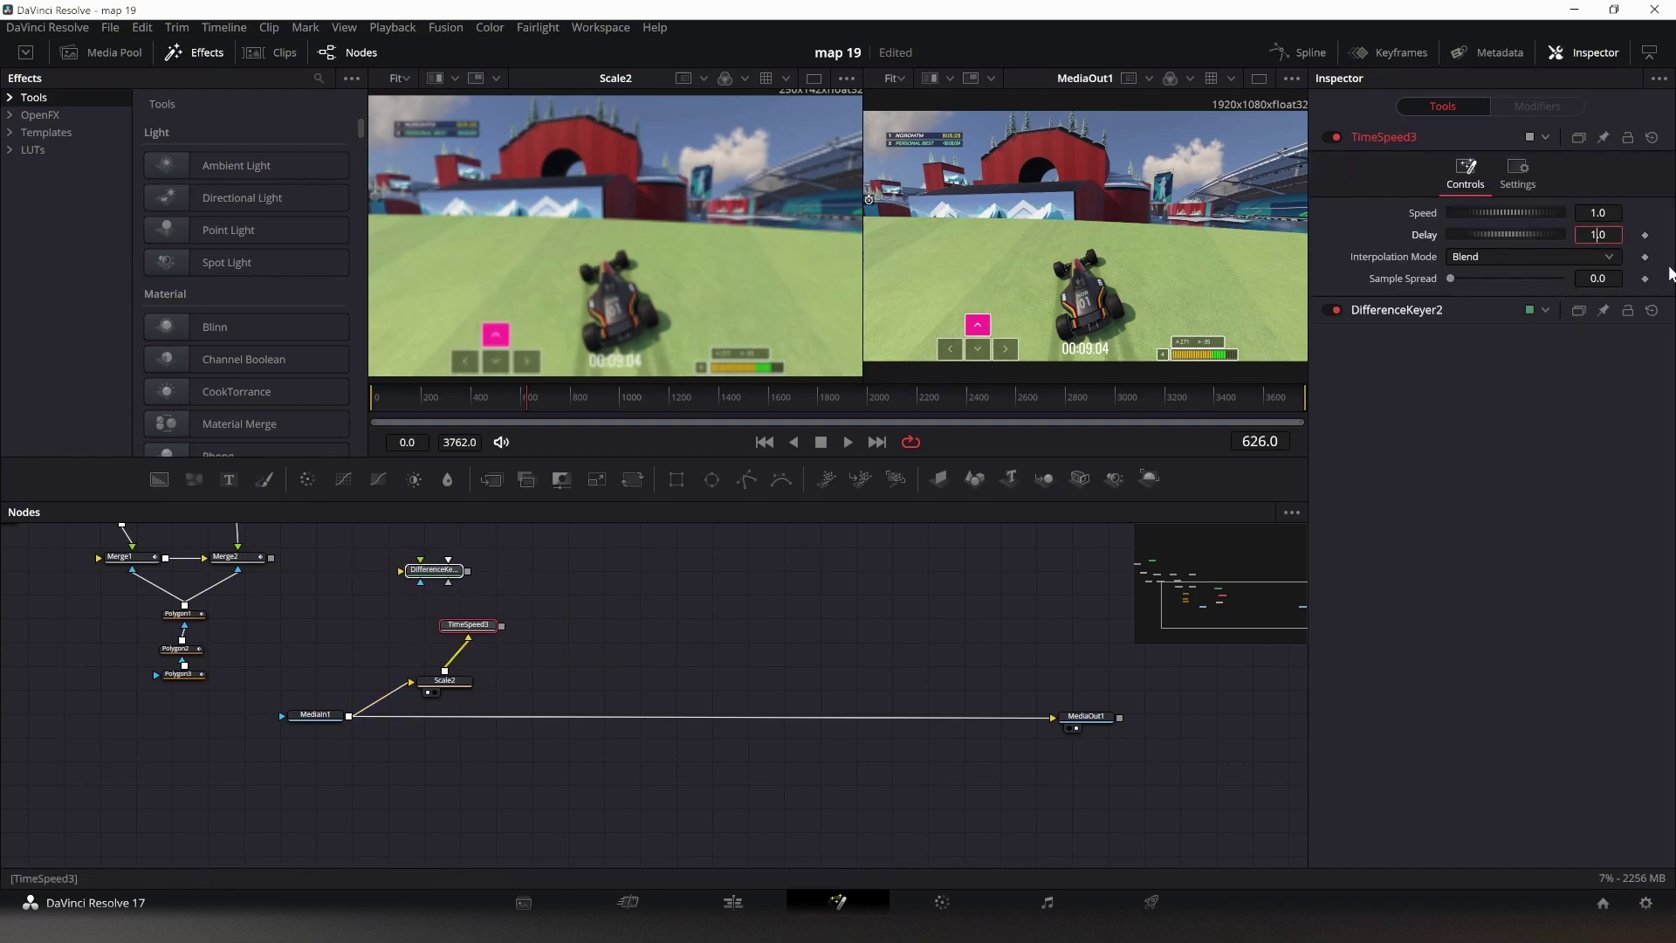
{"action": "type", "text": "1"}
{"action": "key", "text": "Tab"}
- Feed both the Scale and Time Speed outputs into the Difference Keyer and preview the keyer beside MediaOut1
{"action": "left_click", "coordinate": [526, 627]}
{"action": "left_click_drag", "start_coordinate": [489, 625], "coordinate": [355, 621]}
{"action": "left_click_drag", "start_coordinate": [453, 576], "coordinate": [456, 575]}
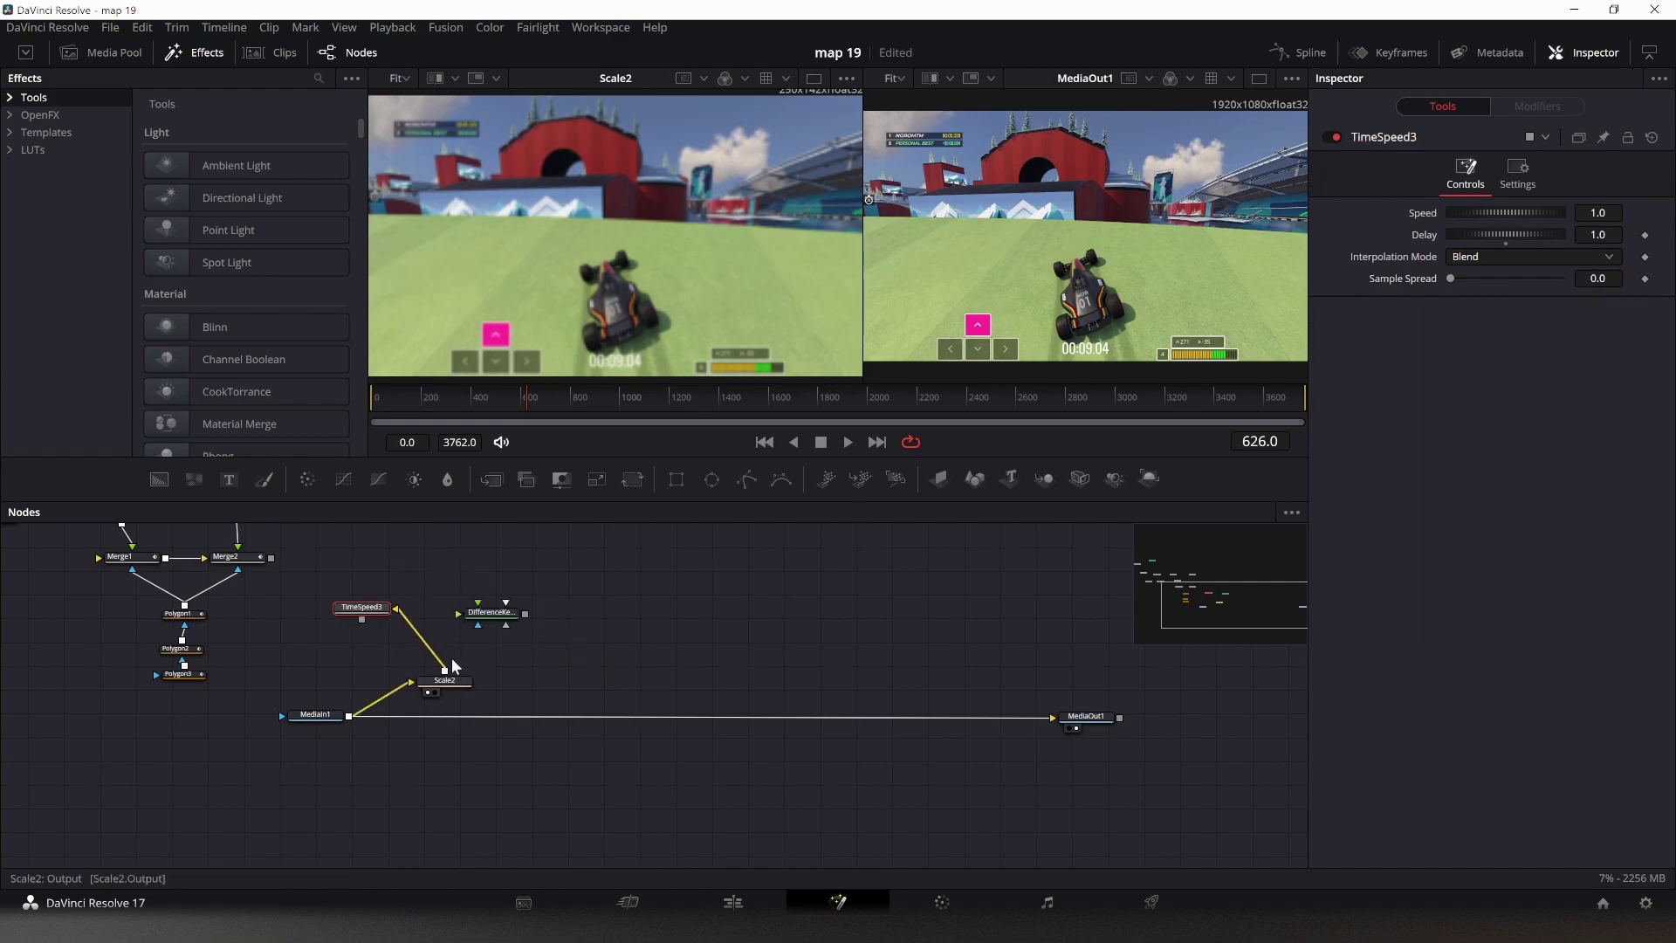
{"action": "left_click_drag", "start_coordinate": [445, 671], "coordinate": [509, 608]}
{"action": "key", "text": "1"}
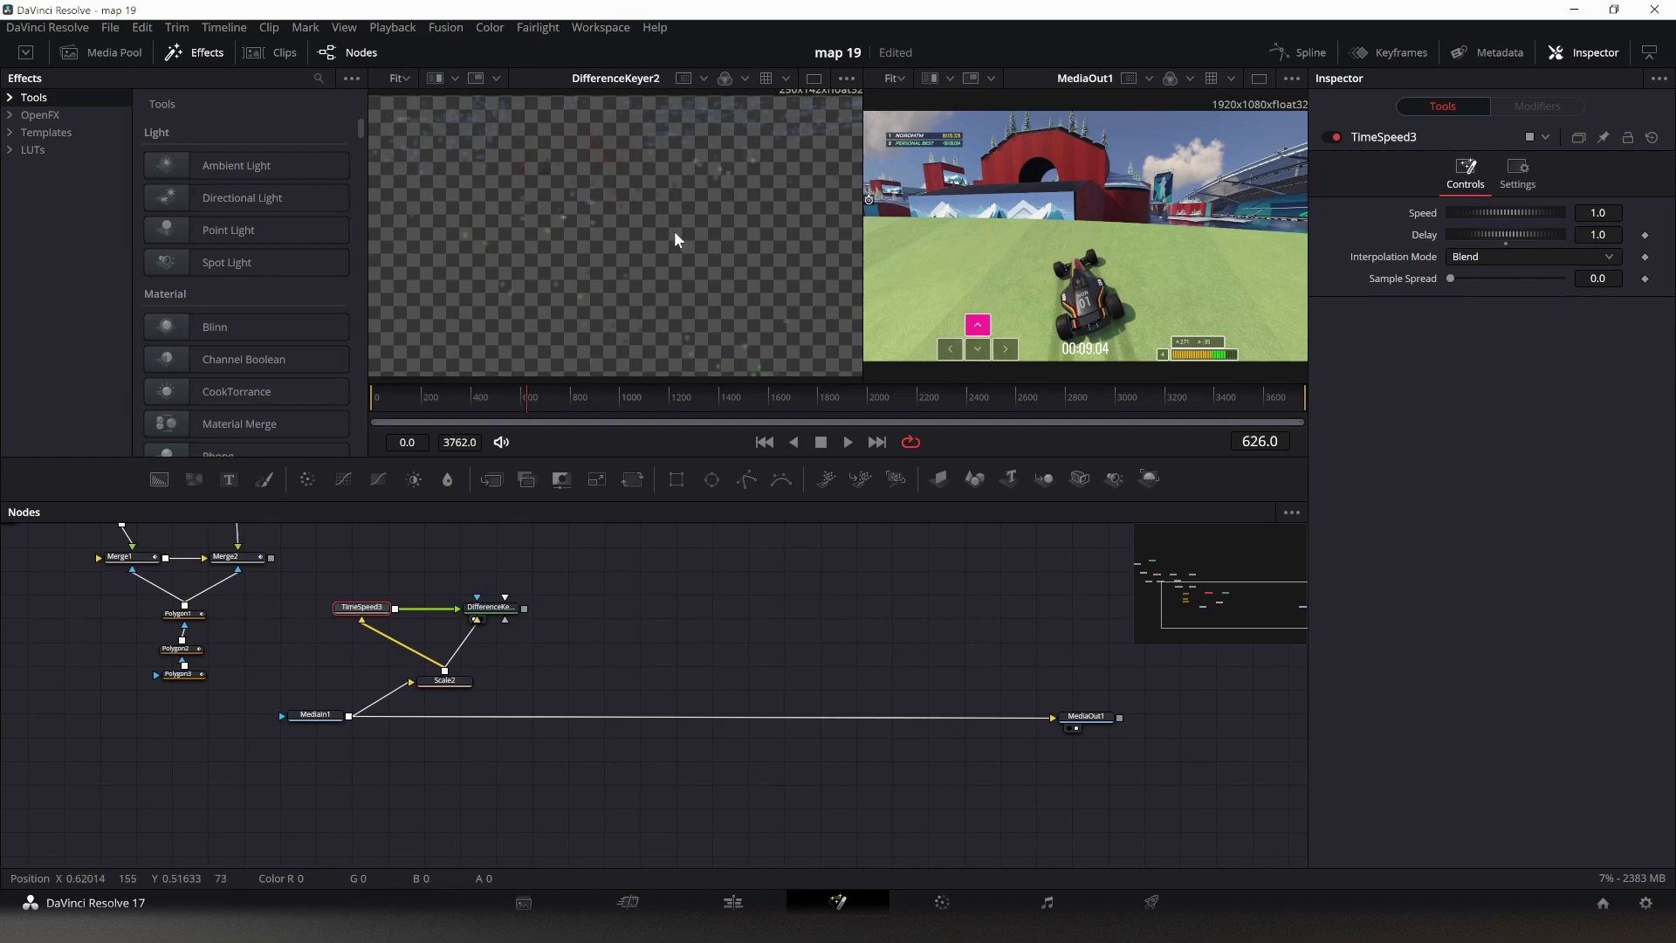
- Step from frame 626 back to 623 and forward again to check the Difference Keyer's output on each frame
{"action": "key", "text": "Left"}
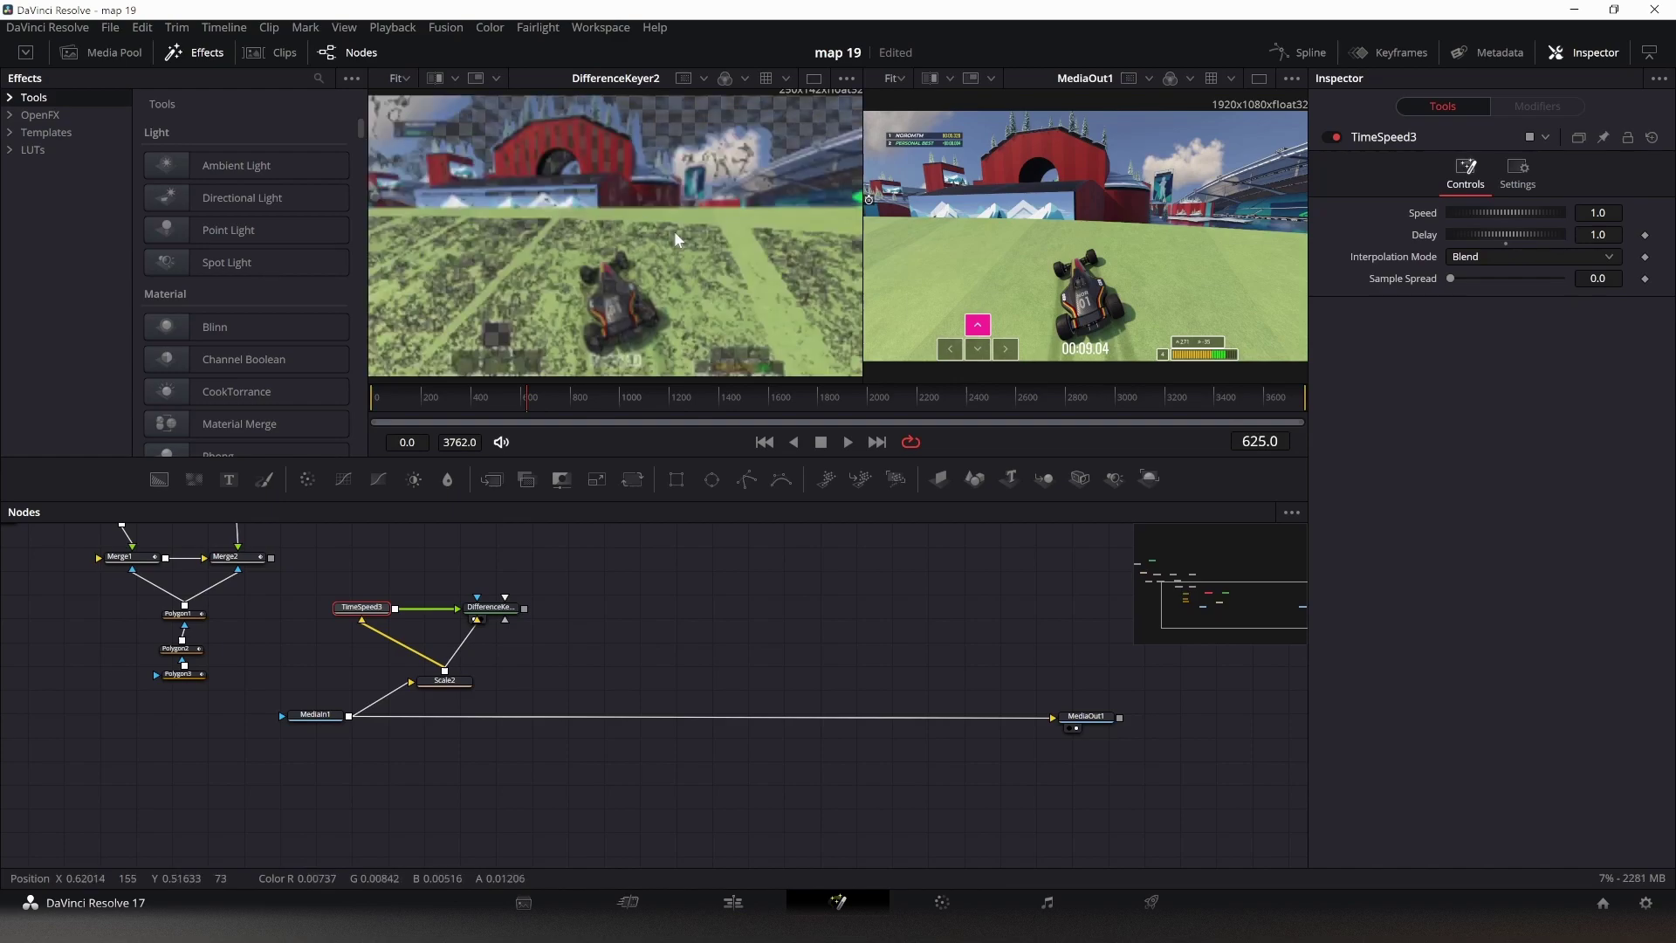
{"action": "key", "text": "Left"}
{"action": "key", "text": "Left"}
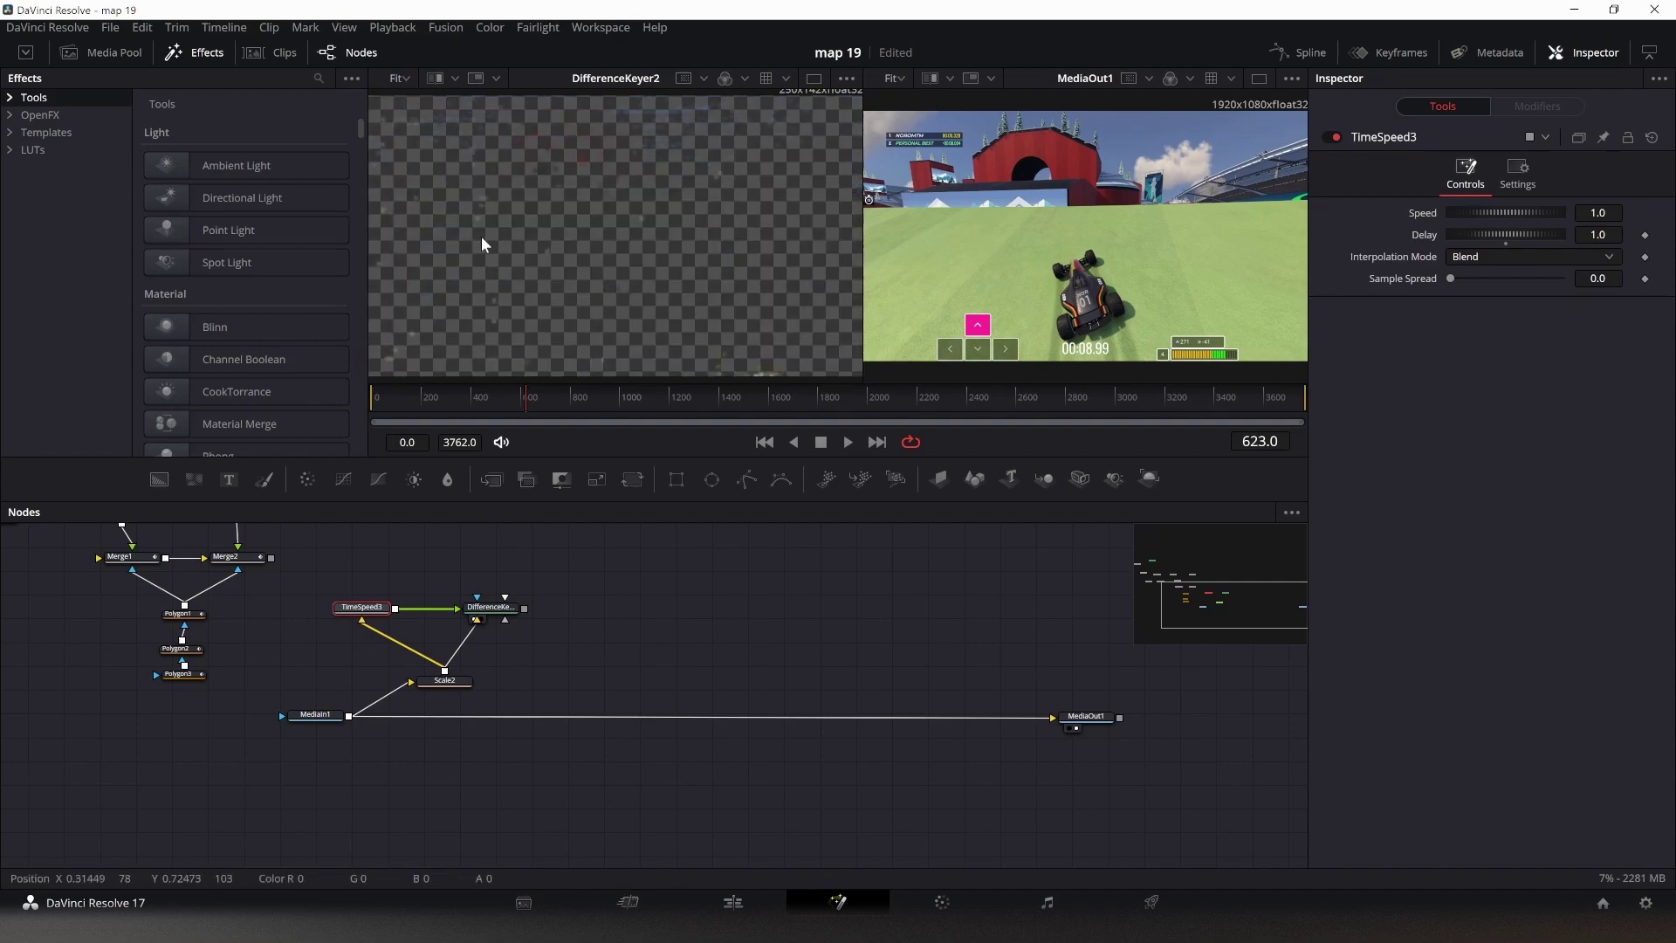
{"action": "key", "text": "Right"}
{"action": "key", "text": "Right"}
{"action": "key", "text": "Right"}
- Arrange the Scale, Time Speed and Difference Keyer nodes compactly above MediaIn1
{"action": "left_click_drag", "start_coordinate": [493, 608], "coordinate": [448, 608]}
{"action": "left_click_drag", "start_coordinate": [461, 681], "coordinate": [404, 665]}
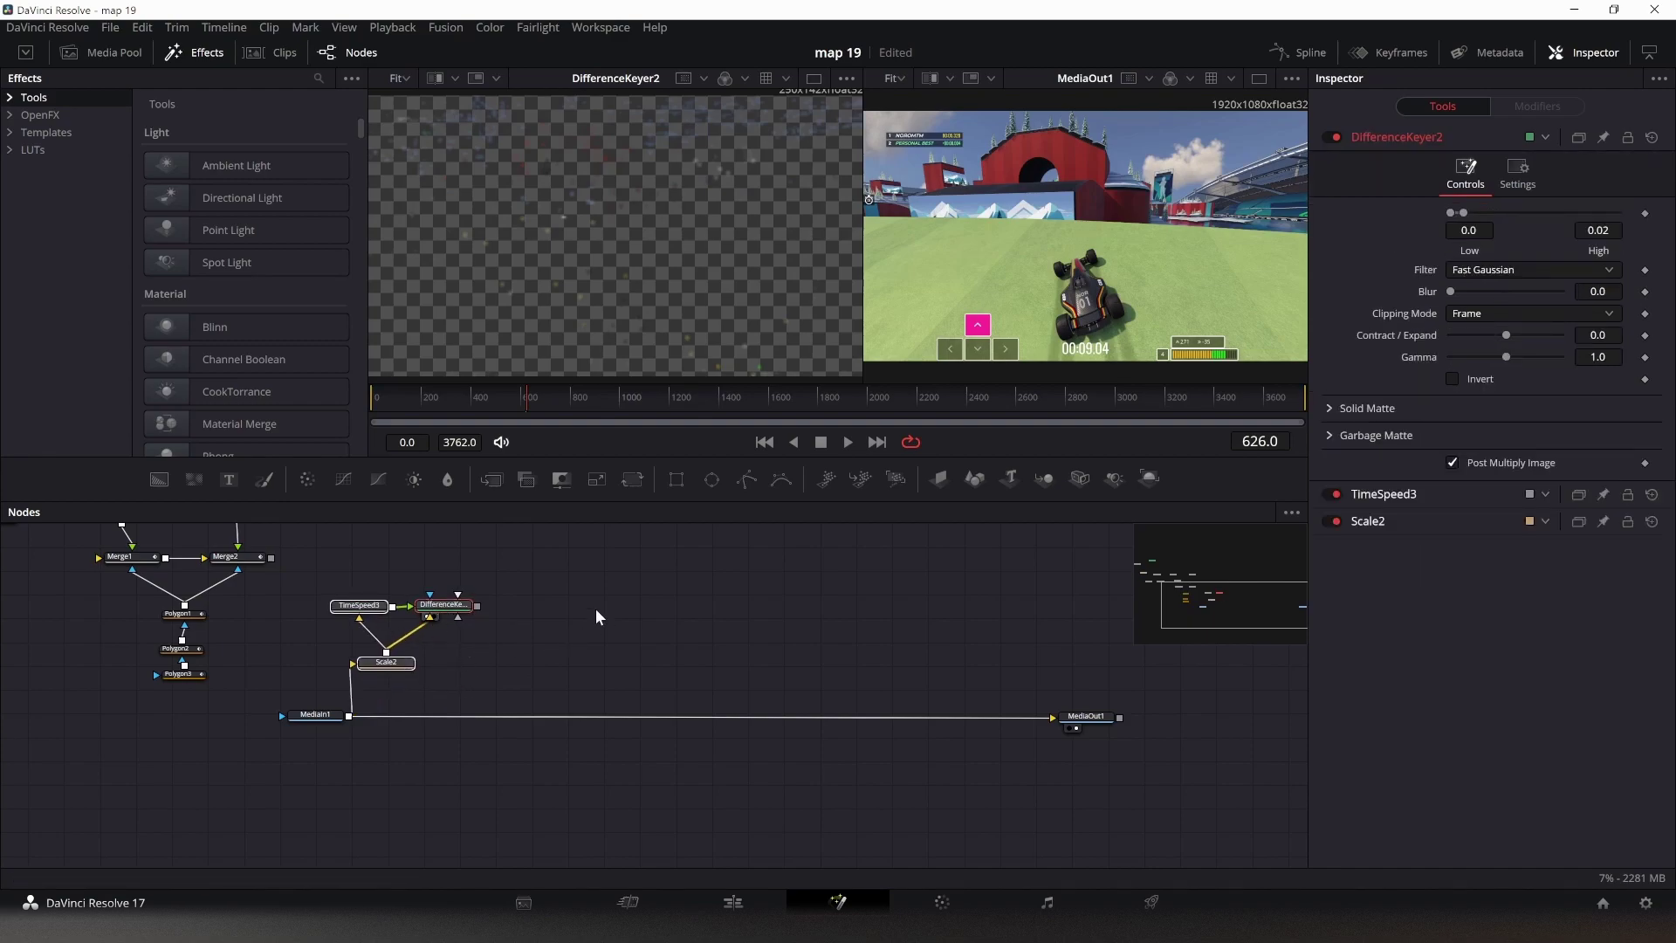
{"action": "left_click", "coordinate": [339, 758]}
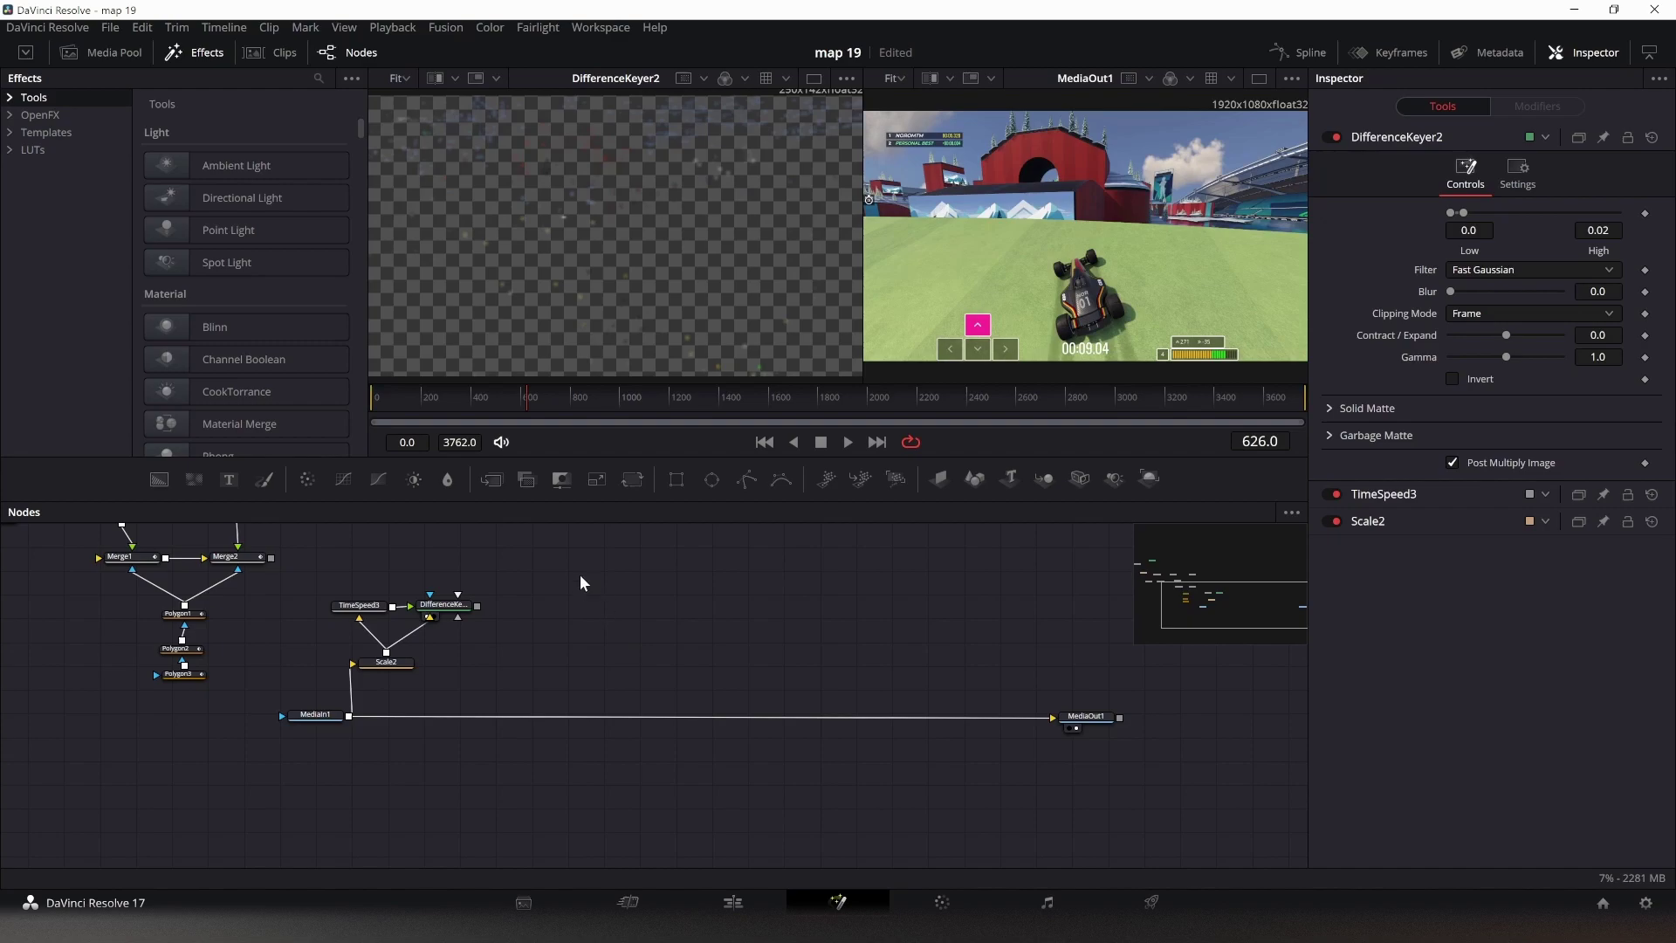
- Add a separate Time Speed node in the empty area above the main connection and attach an Optical Flow node after it
{"action": "key", "text": "shift+space"}
{"action": "type", "text": "ts"}
{"action": "key", "text": "Return"}
{"action": "left_click_drag", "start_coordinate": [628, 633], "coordinate": [579, 655]}
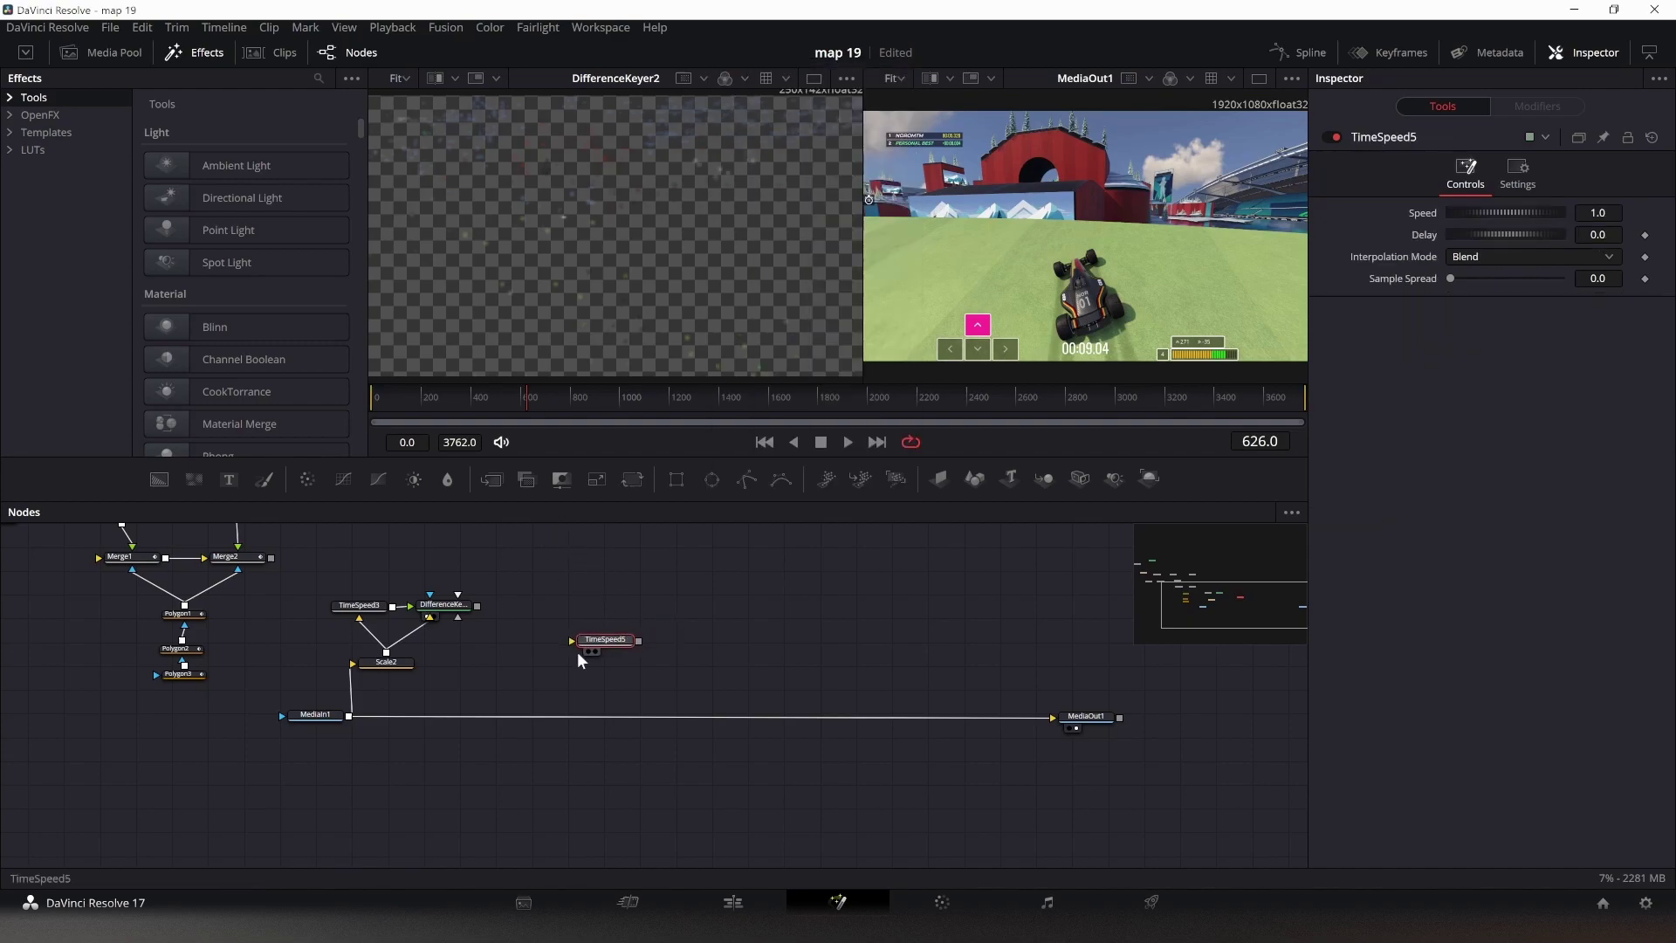
{"action": "key", "text": "shift+space"}
{"action": "type", "text": "of"}
{"action": "key", "text": "Return"}
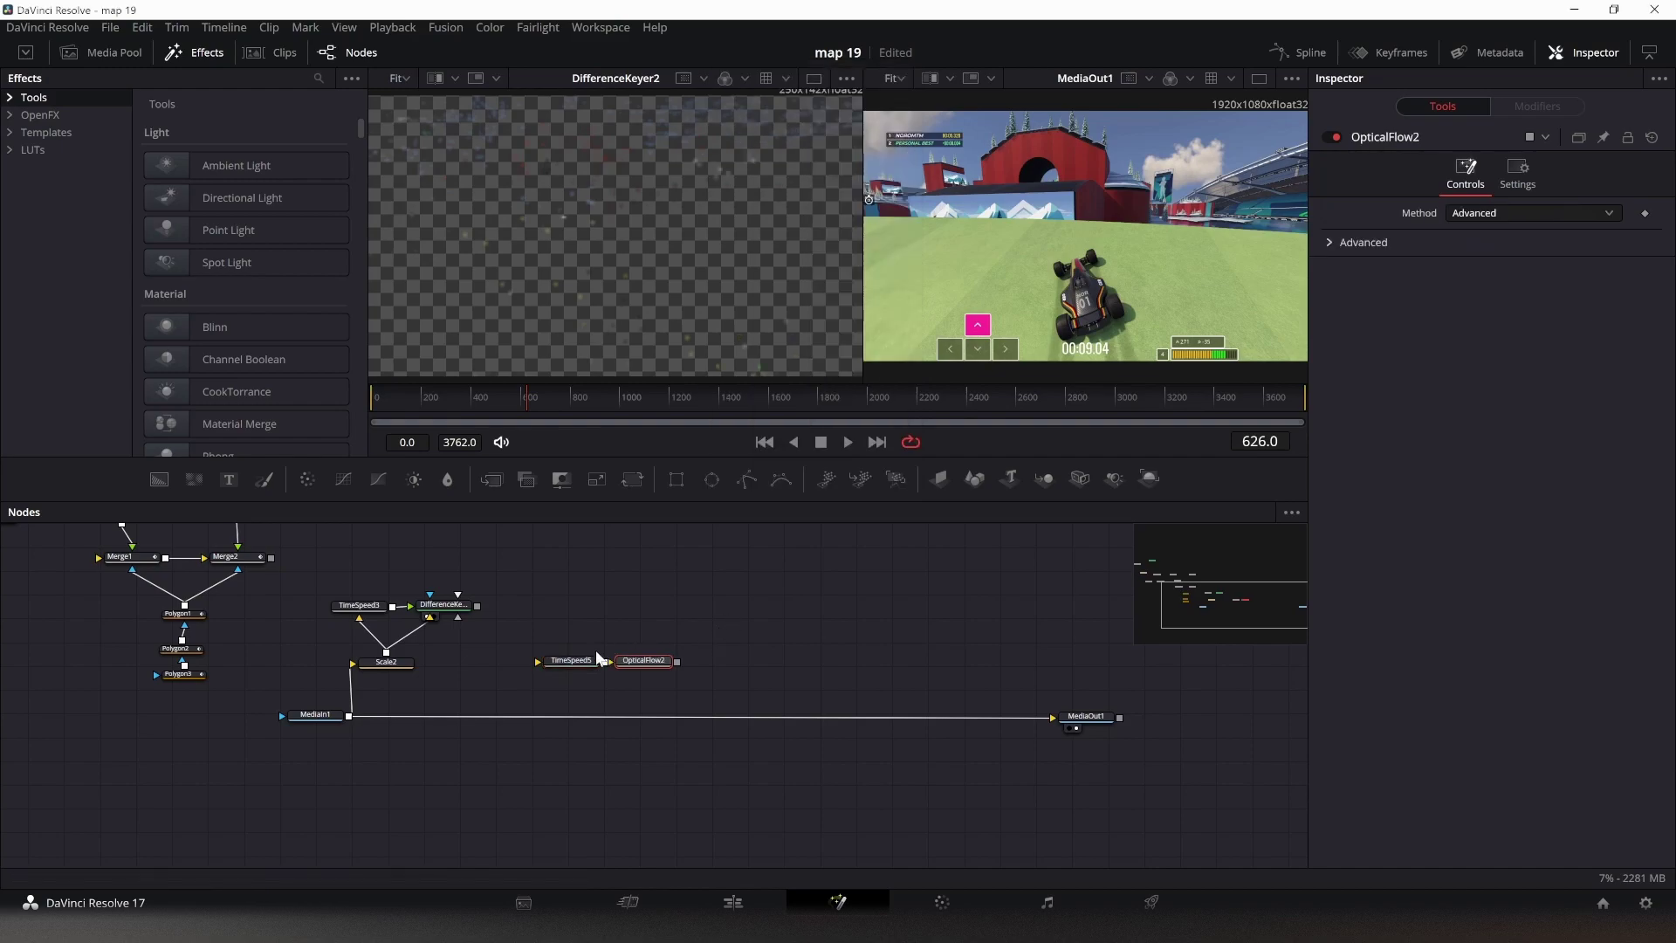
- Paste a Time Speed copy after the Optical Flow node, using Flow interpolation and Slowest On Top depth ordering
{"action": "left_click", "coordinate": [583, 661]}
{"action": "key", "text": "ctrl+v"}
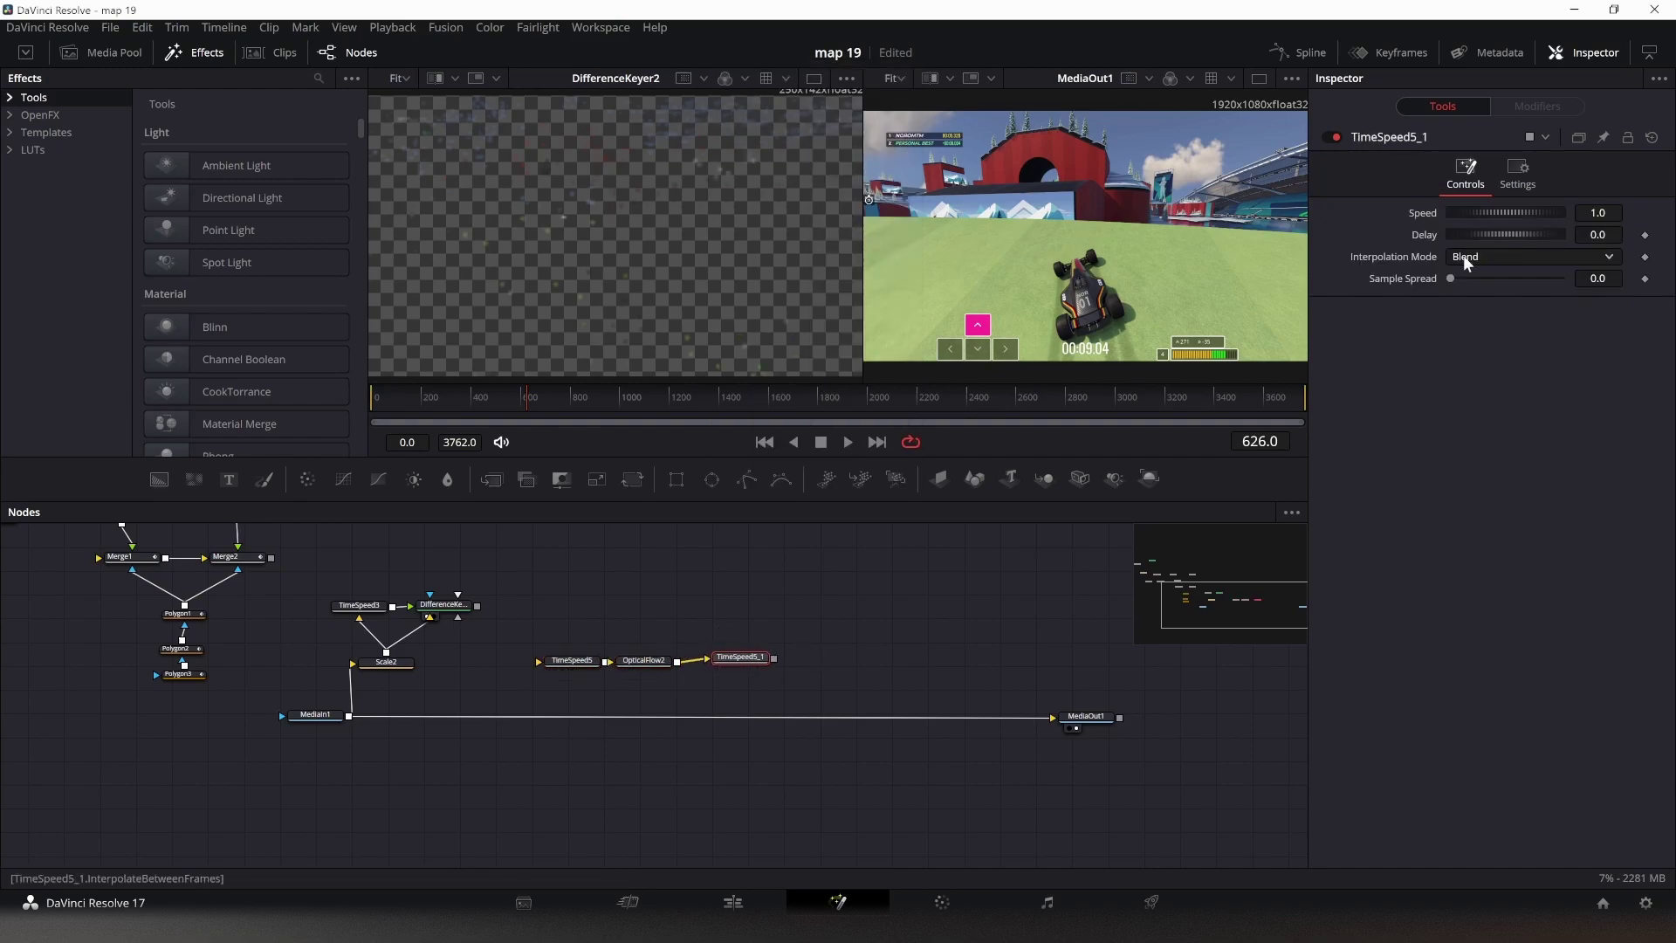
{"action": "left_click", "coordinate": [1467, 256]}
{"action": "left_click", "coordinate": [1474, 317]}
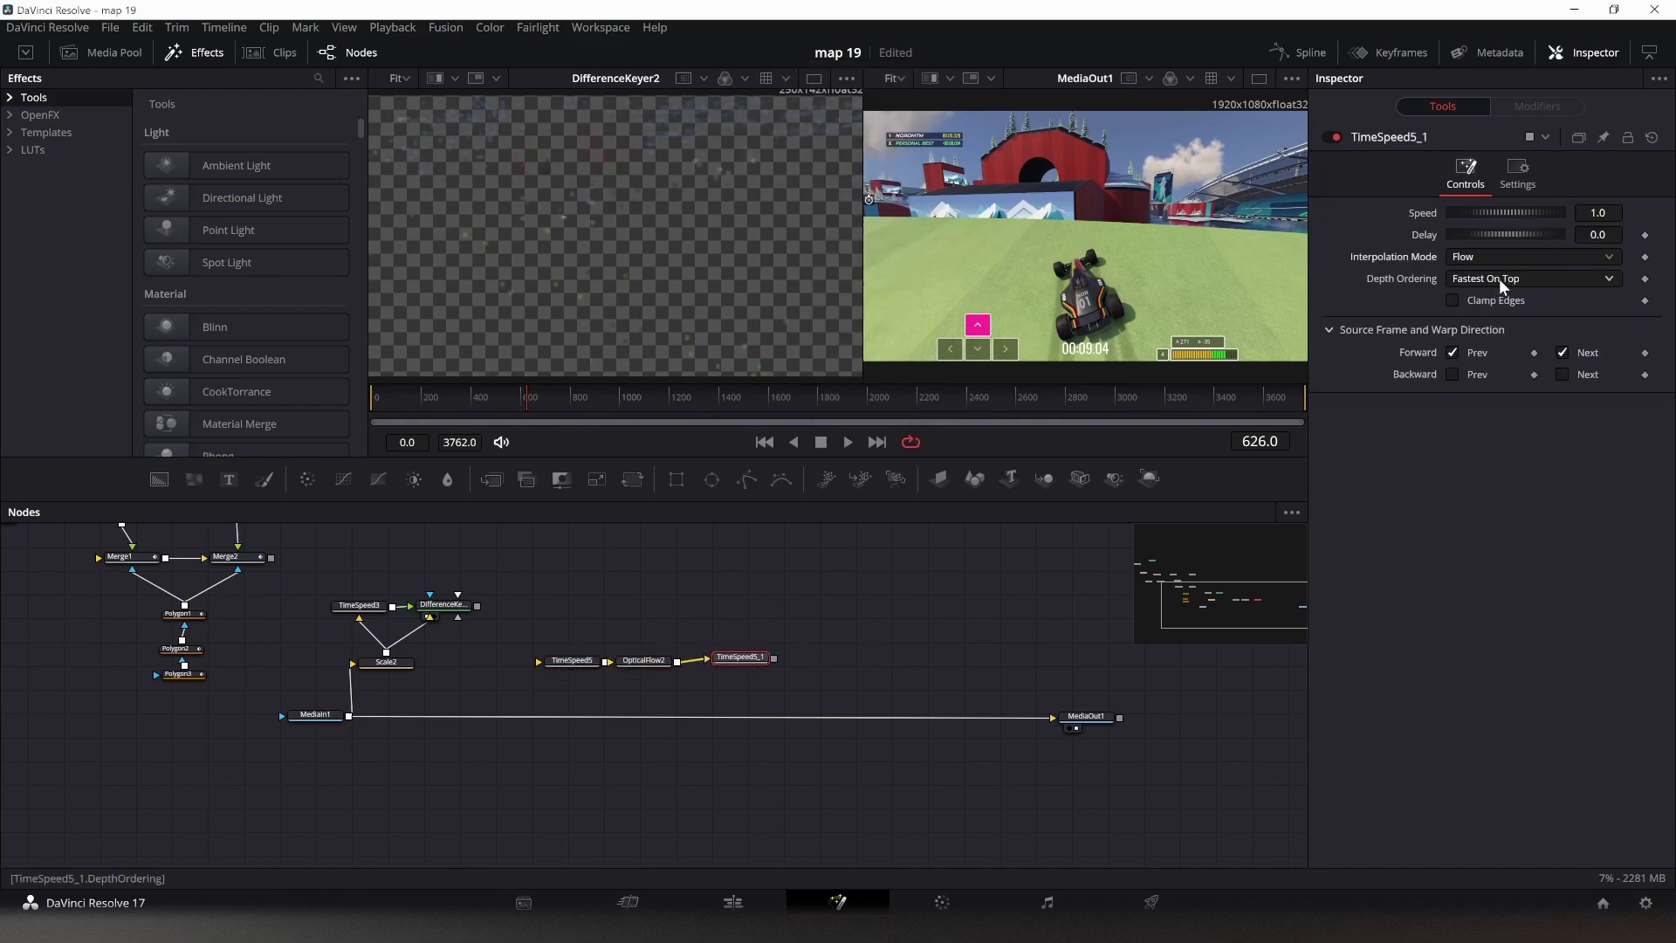
{"action": "left_click", "coordinate": [1500, 280]}
{"action": "left_click", "coordinate": [1518, 323]}
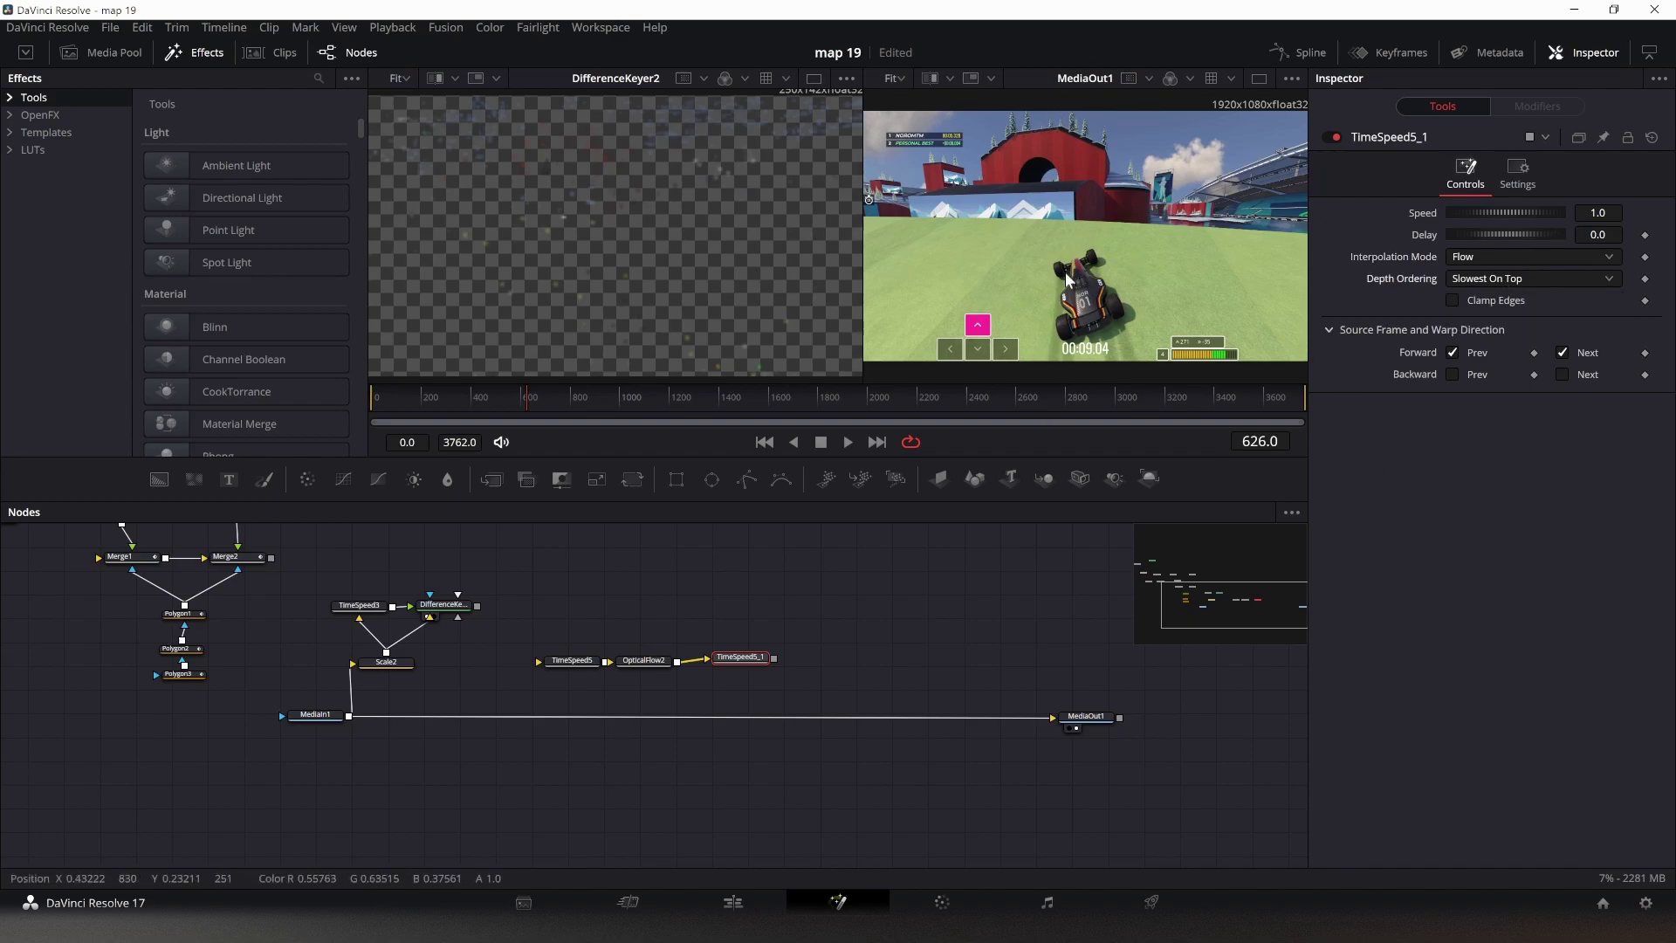
- Set the speed of the Time Speed node before Optical Flow to 2
{"action": "left_click", "coordinate": [572, 660]}
{"action": "left_click", "coordinate": [1600, 213]}
{"action": "type", "text": "2"}
{"action": "key", "text": "Tab"}
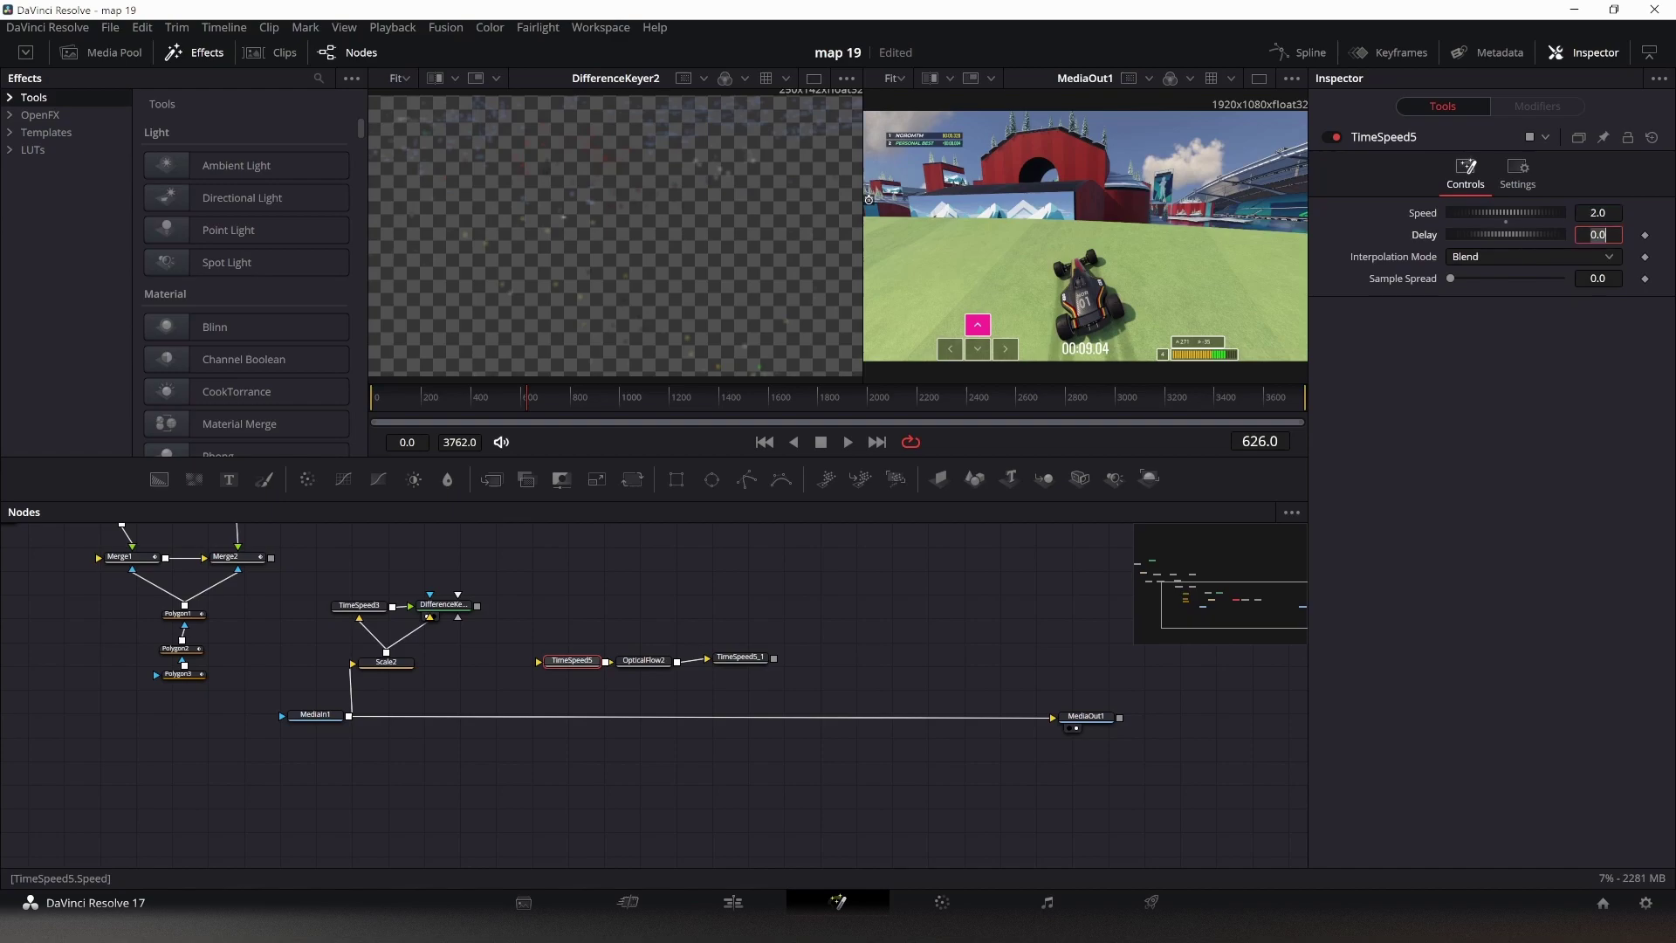
- Set the speed of the Time Speed node after Optical Flow to 0.5 and align the chain's nodes
{"action": "left_click", "coordinate": [740, 657]}
{"action": "double_click", "coordinate": [1598, 213]}
{"action": "type", "text": "0.5"}
{"action": "key", "text": "Tab"}
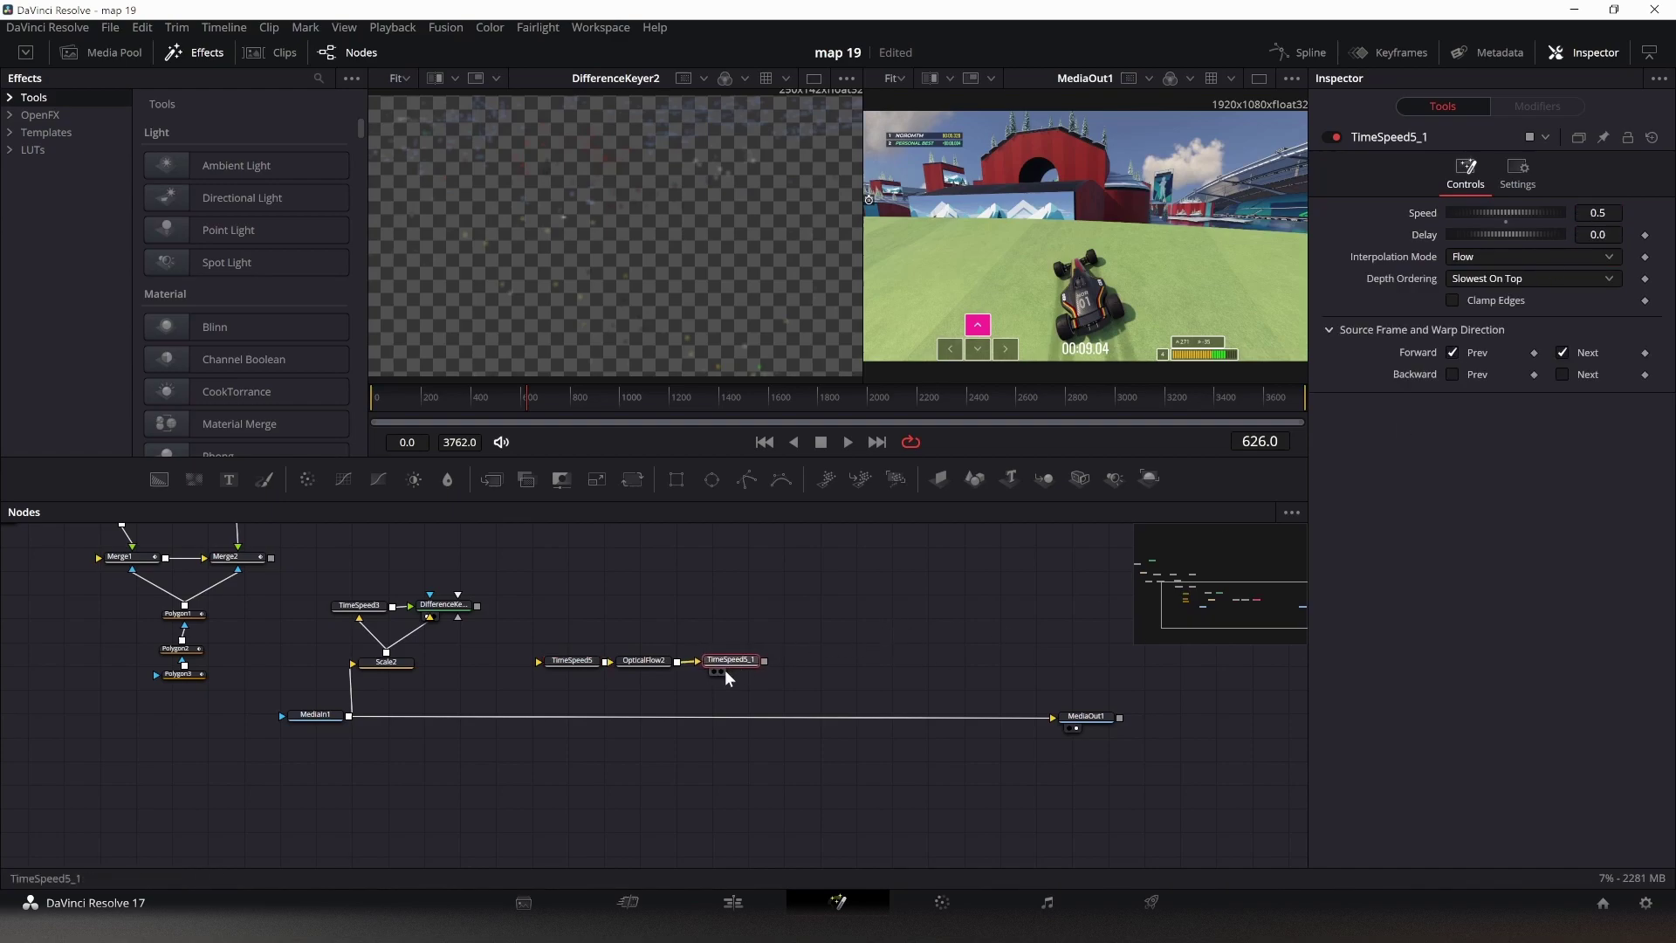
{"action": "left_click", "coordinate": [585, 661]}
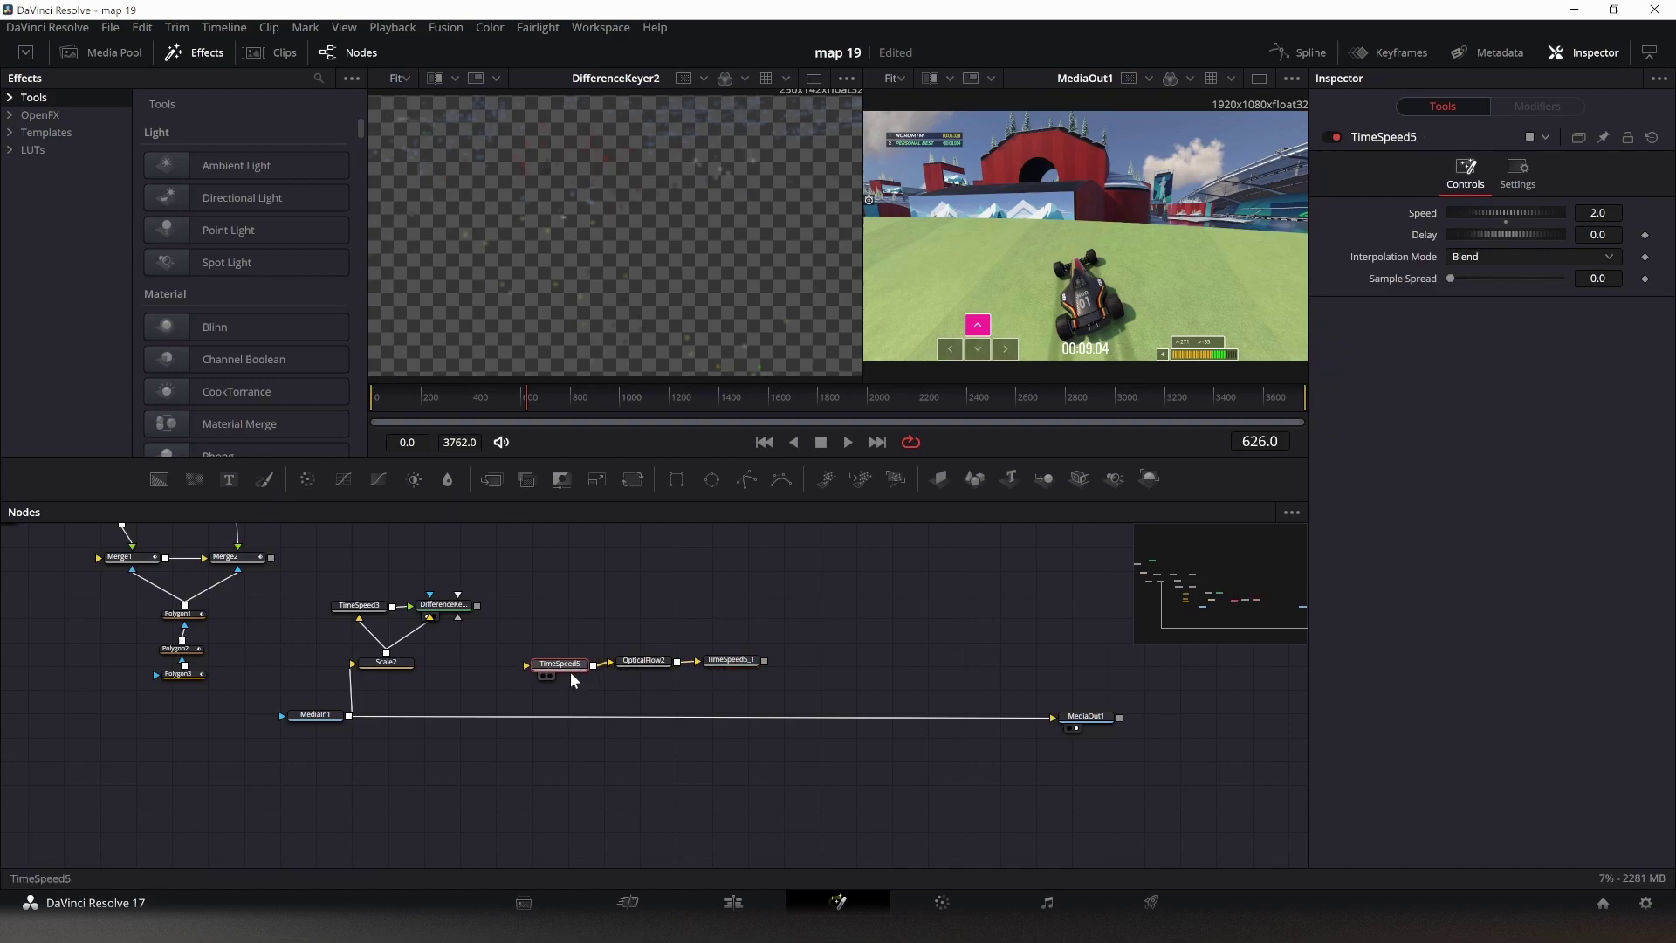
{"action": "left_click_drag", "start_coordinate": [569, 670], "coordinate": [563, 669]}
- Duplicate the Optical Flow and its following Time Speed node above the chain, and add a Time Stretcher in front of the copies
{"action": "left_click_drag", "start_coordinate": [794, 617], "coordinate": [627, 685]}
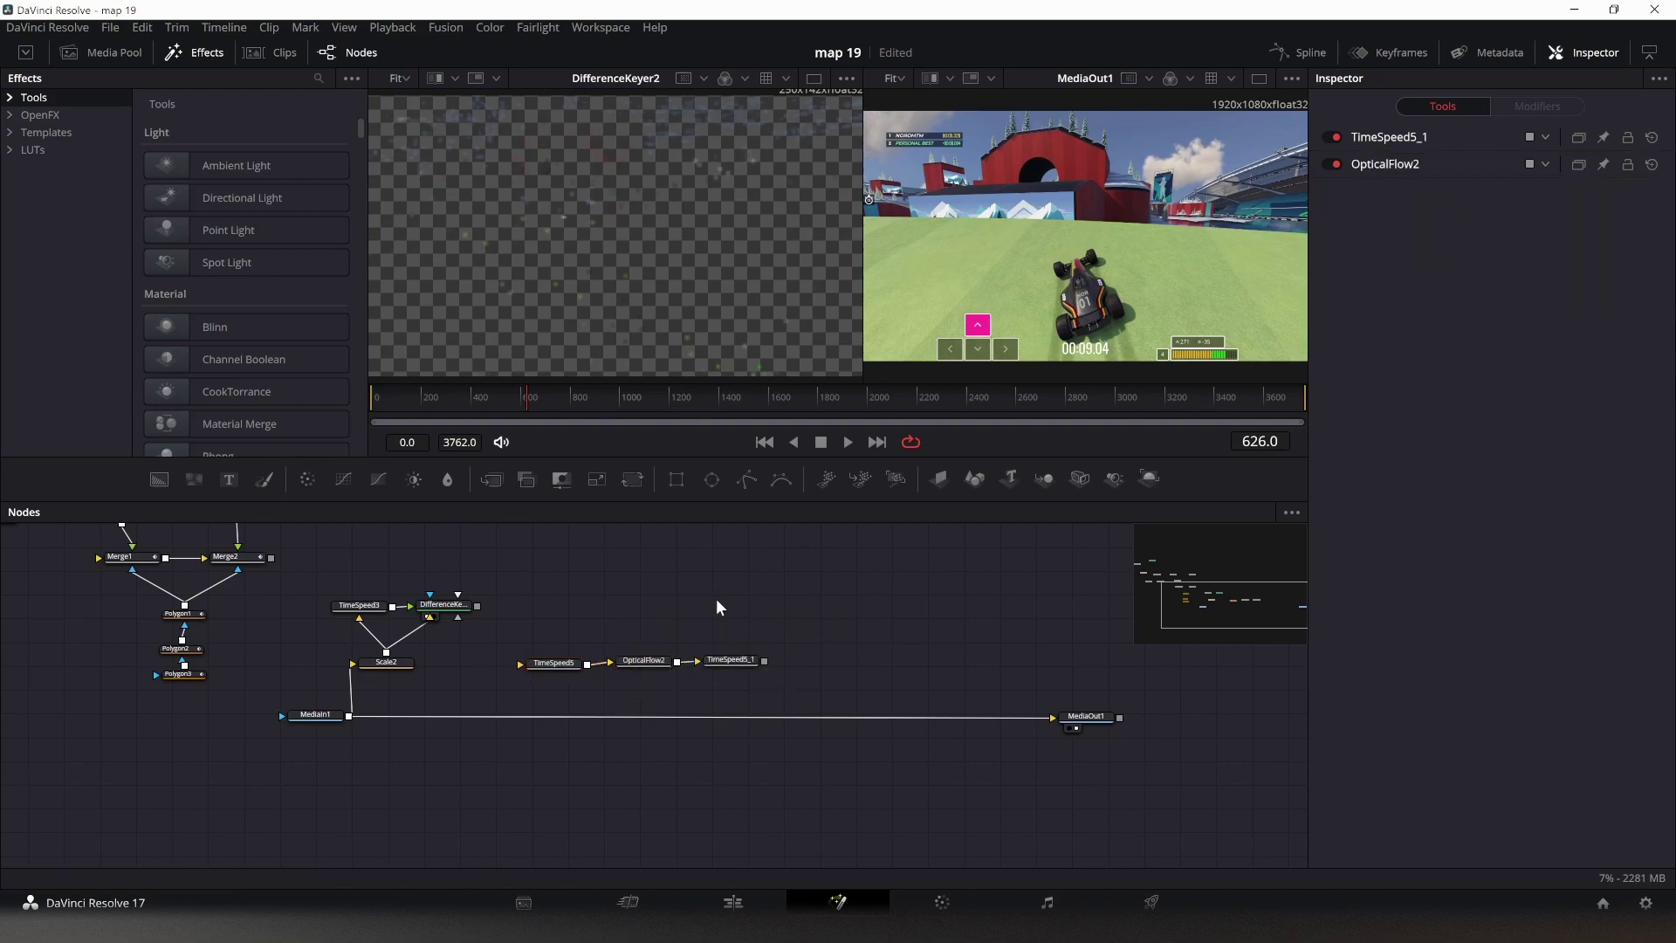
{"action": "key", "text": "ctrl+v"}
{"action": "key", "text": "shift+space"}
{"action": "type", "text": "times"}
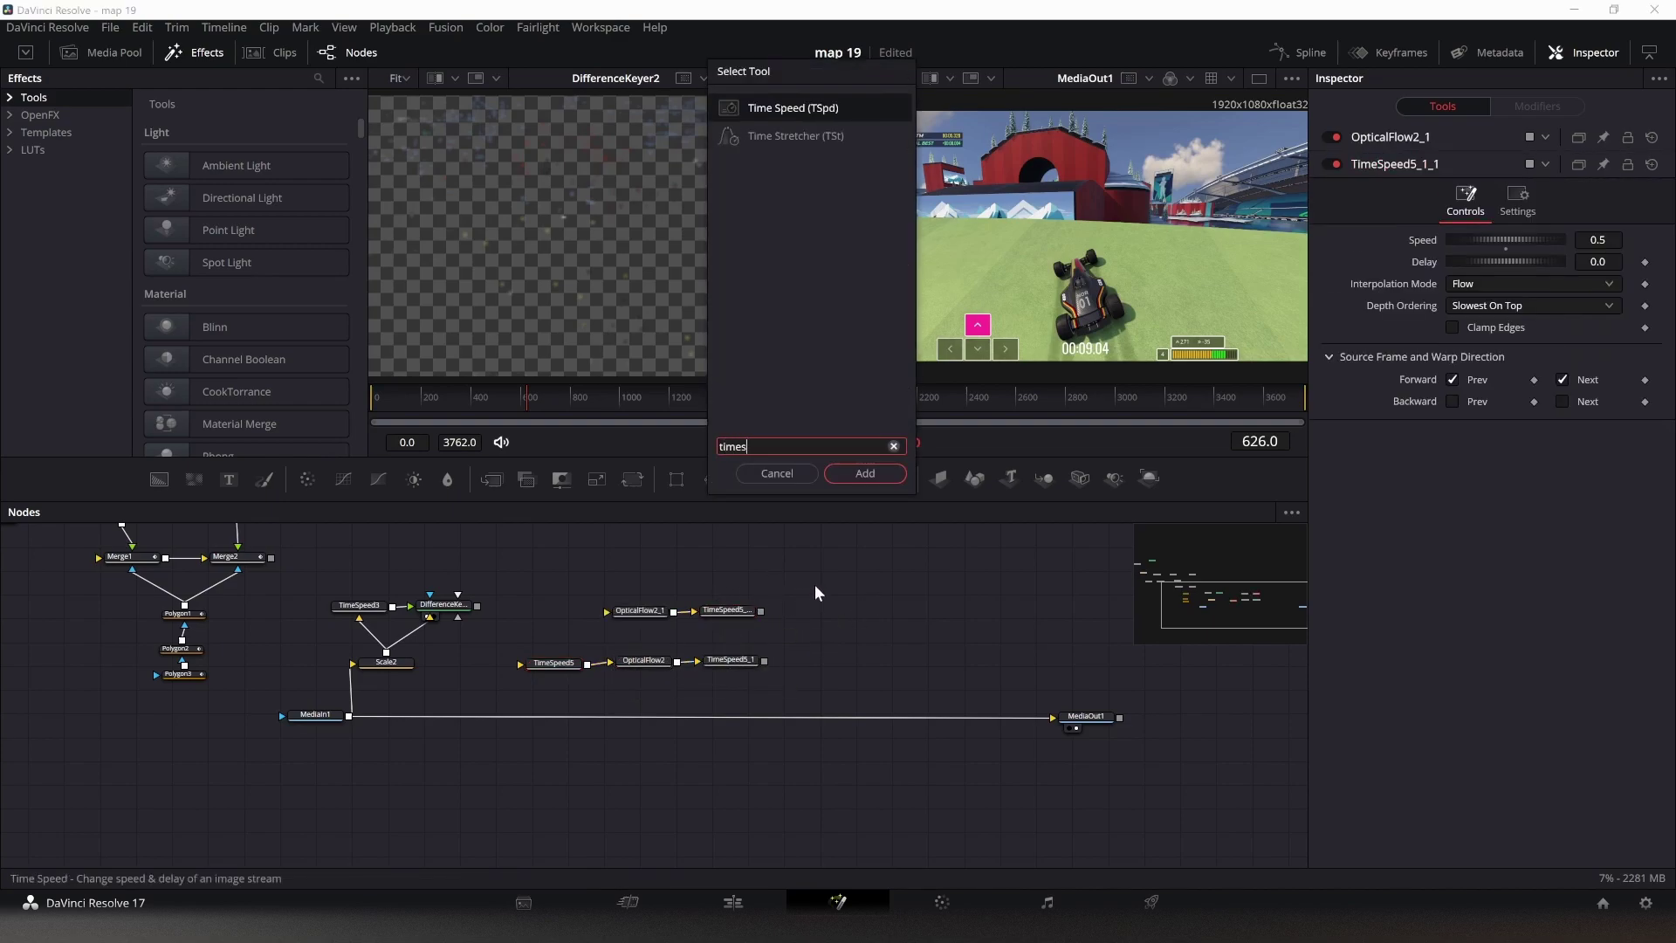
- Give the Time Stretcher's Source Time the expression time*2+1
{"action": "right_click", "coordinate": [1415, 214]}
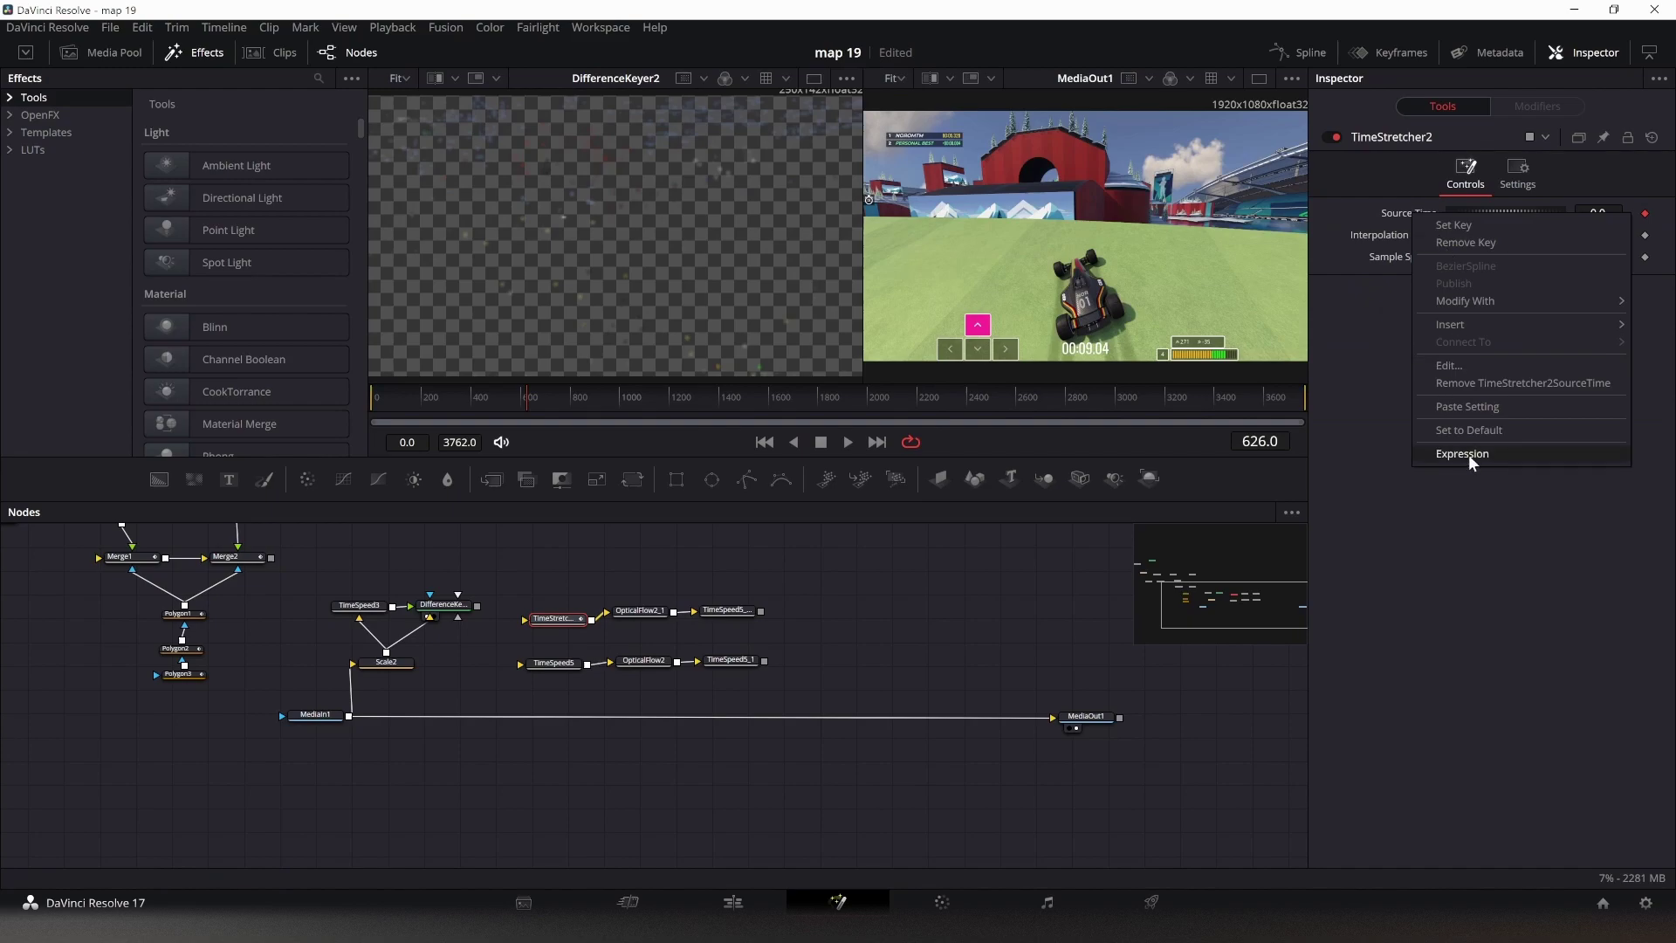
{"action": "left_click", "coordinate": [1469, 454]}
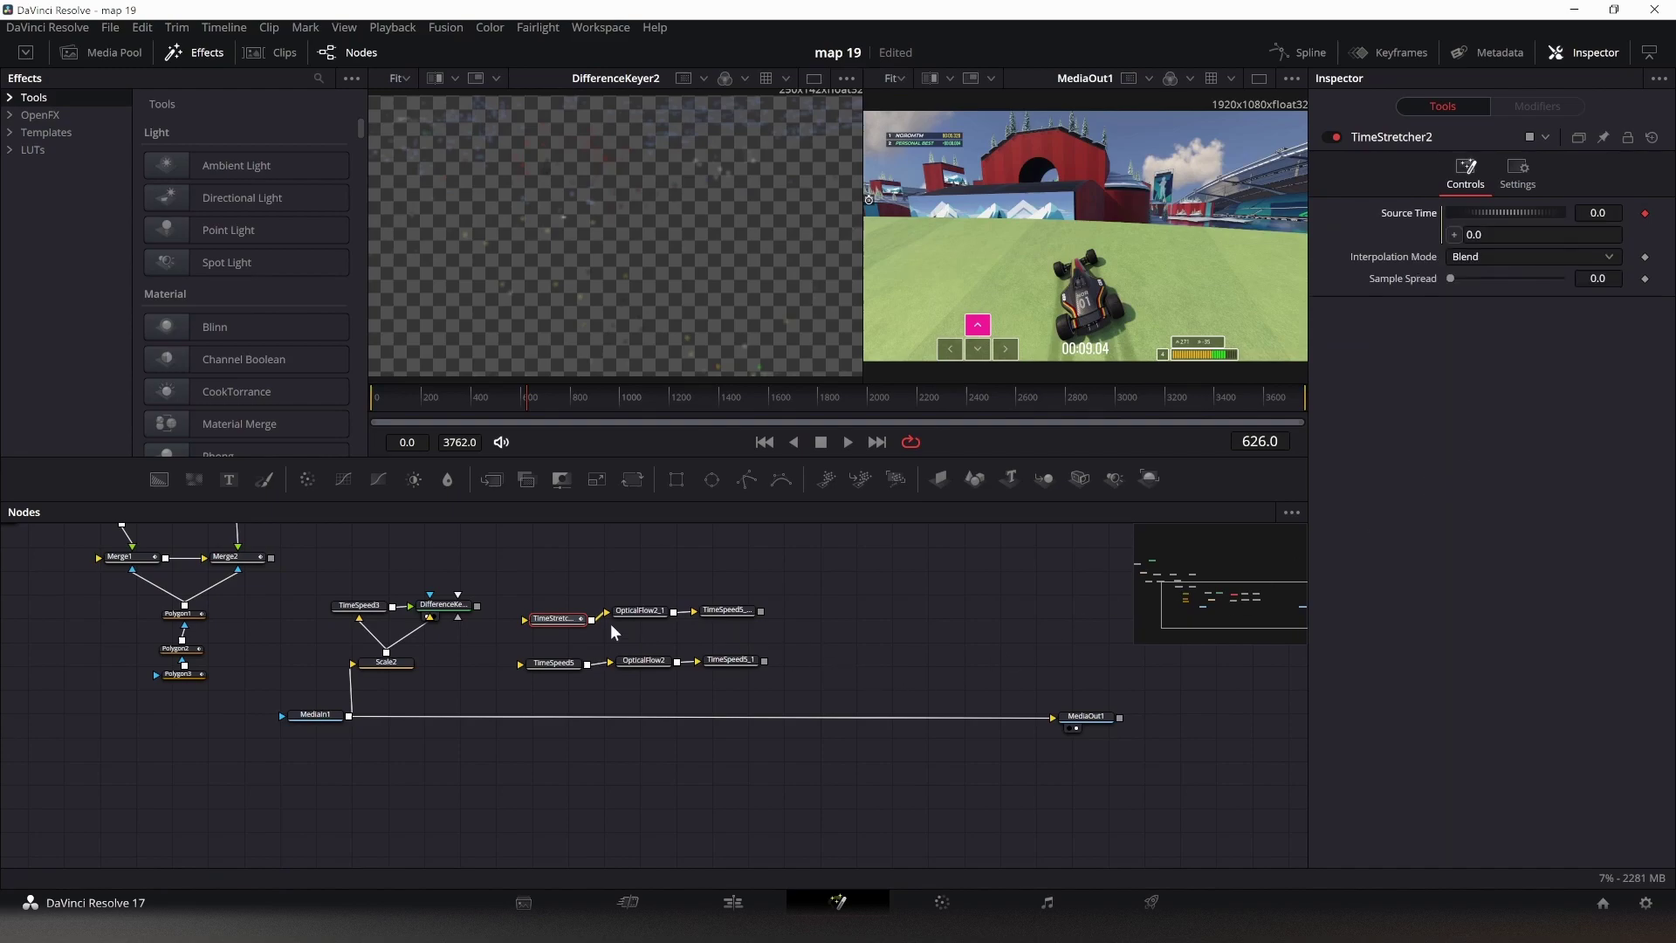
{"action": "left_click", "coordinate": [1484, 234]}
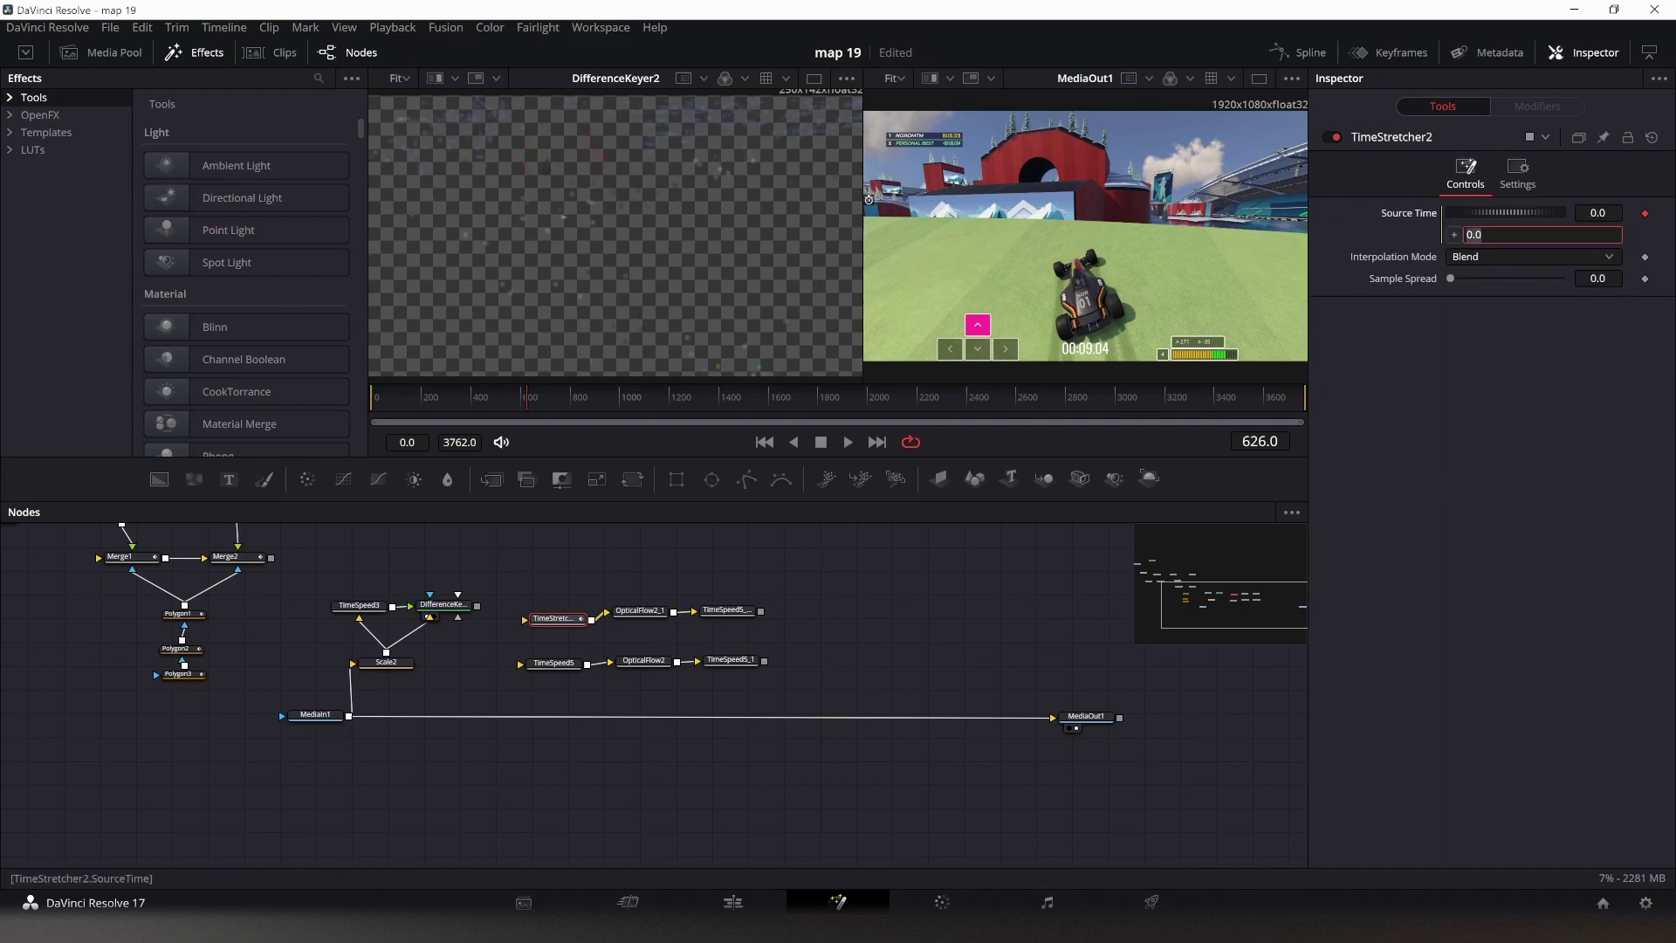
{"action": "type", "text": "time*2+1"}
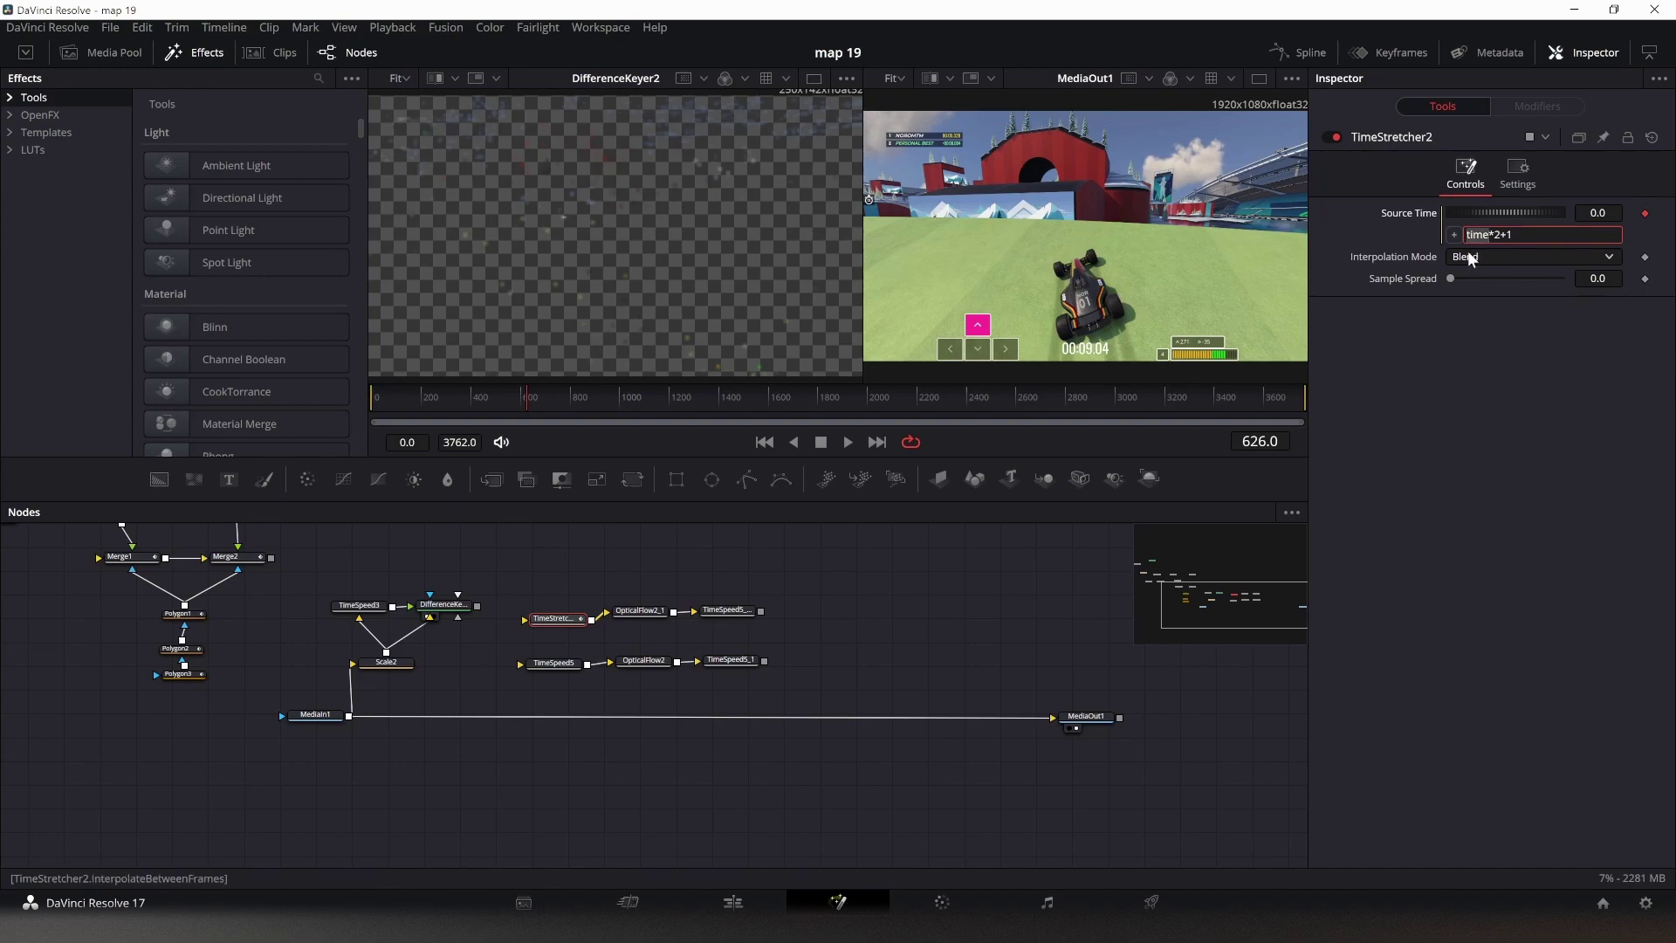
{"action": "left_click_drag", "start_coordinate": [1500, 235], "coordinate": [1494, 234]}
{"action": "key", "text": "Right"}
{"action": "key", "text": "Right"}
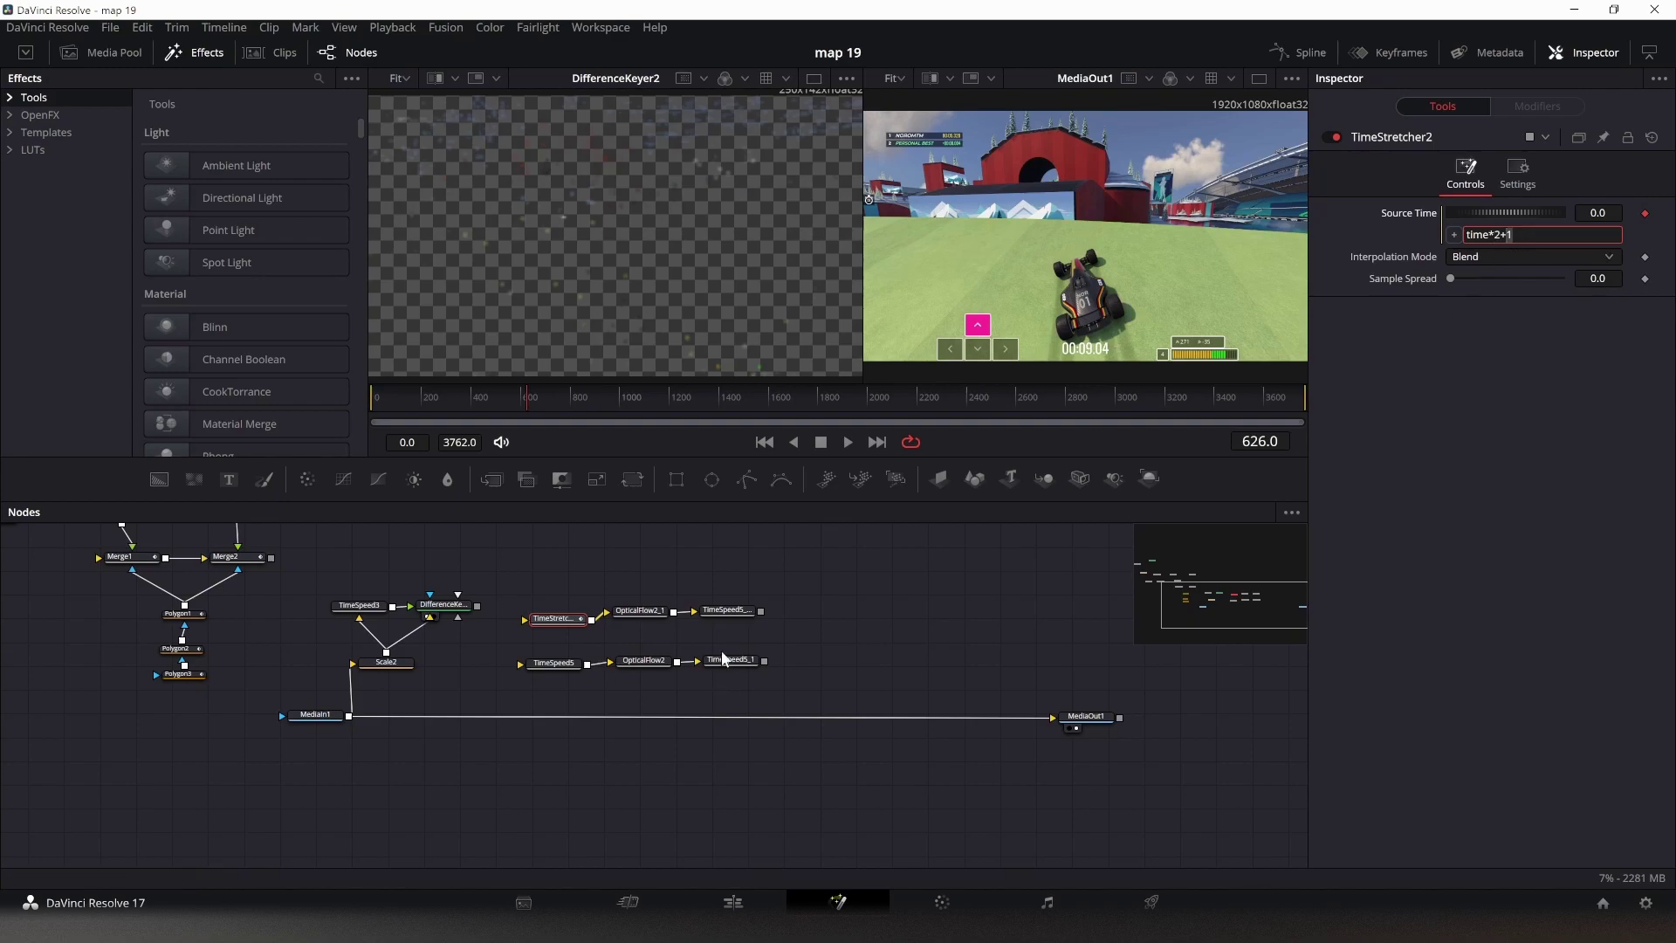
- Set the delay of the duplicated Time Speed node at the end of the Time Stretcher chain to 1
{"action": "left_click", "coordinate": [724, 610]}
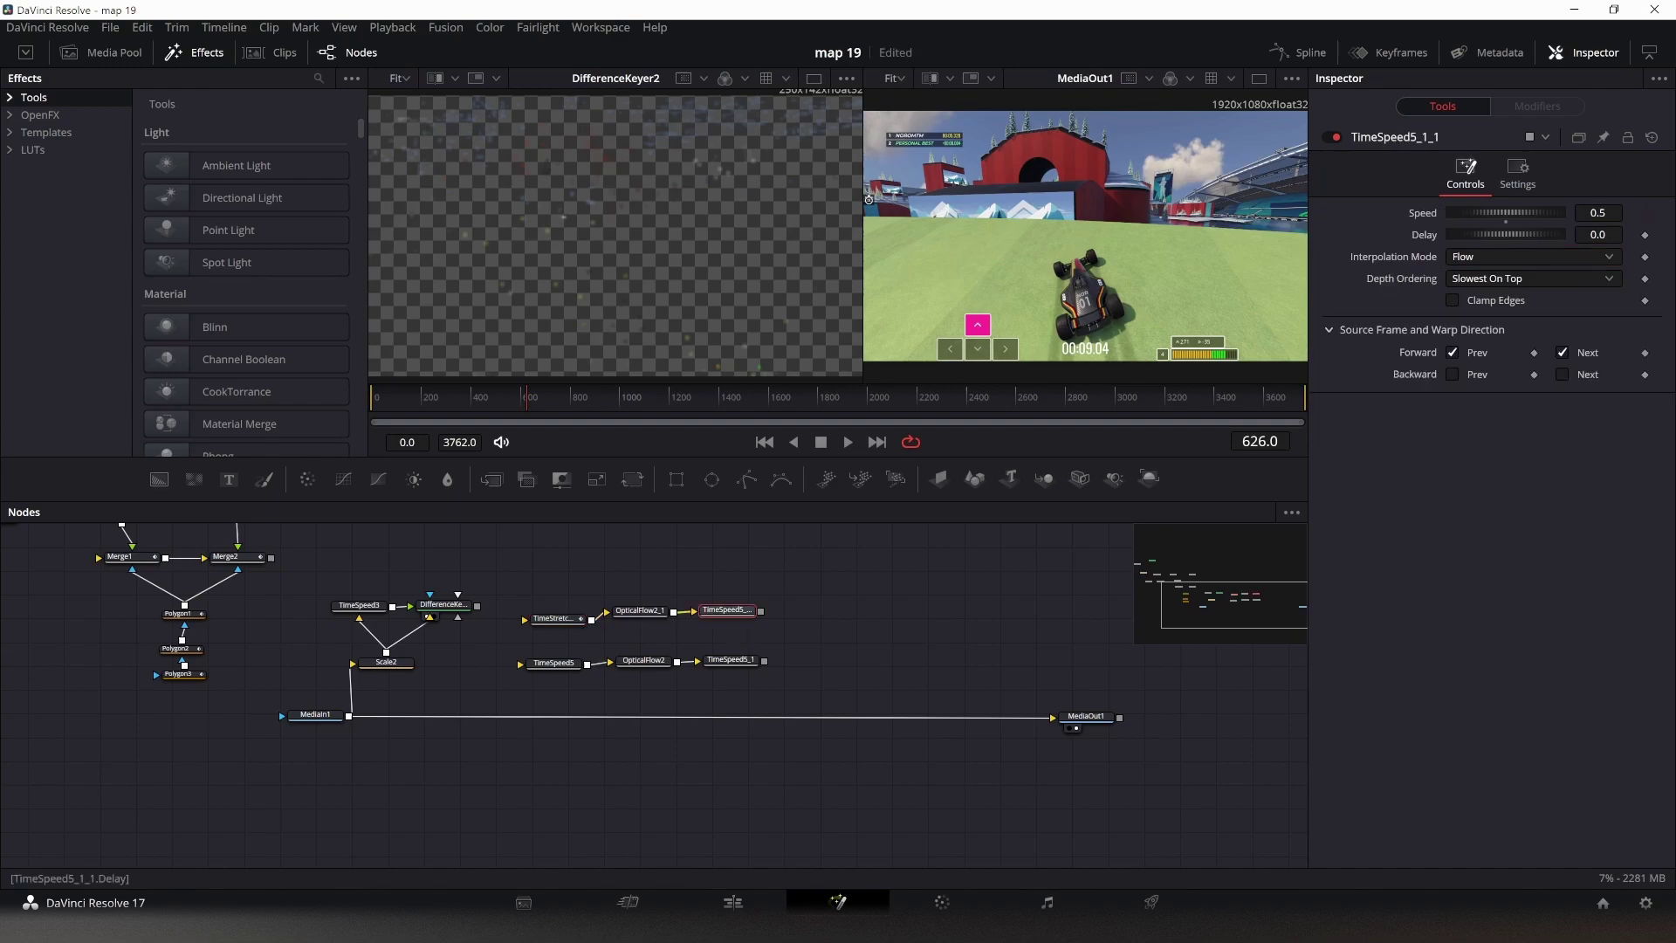
{"action": "left_click", "coordinate": [1598, 235]}
{"action": "left_click", "coordinate": [552, 618]}
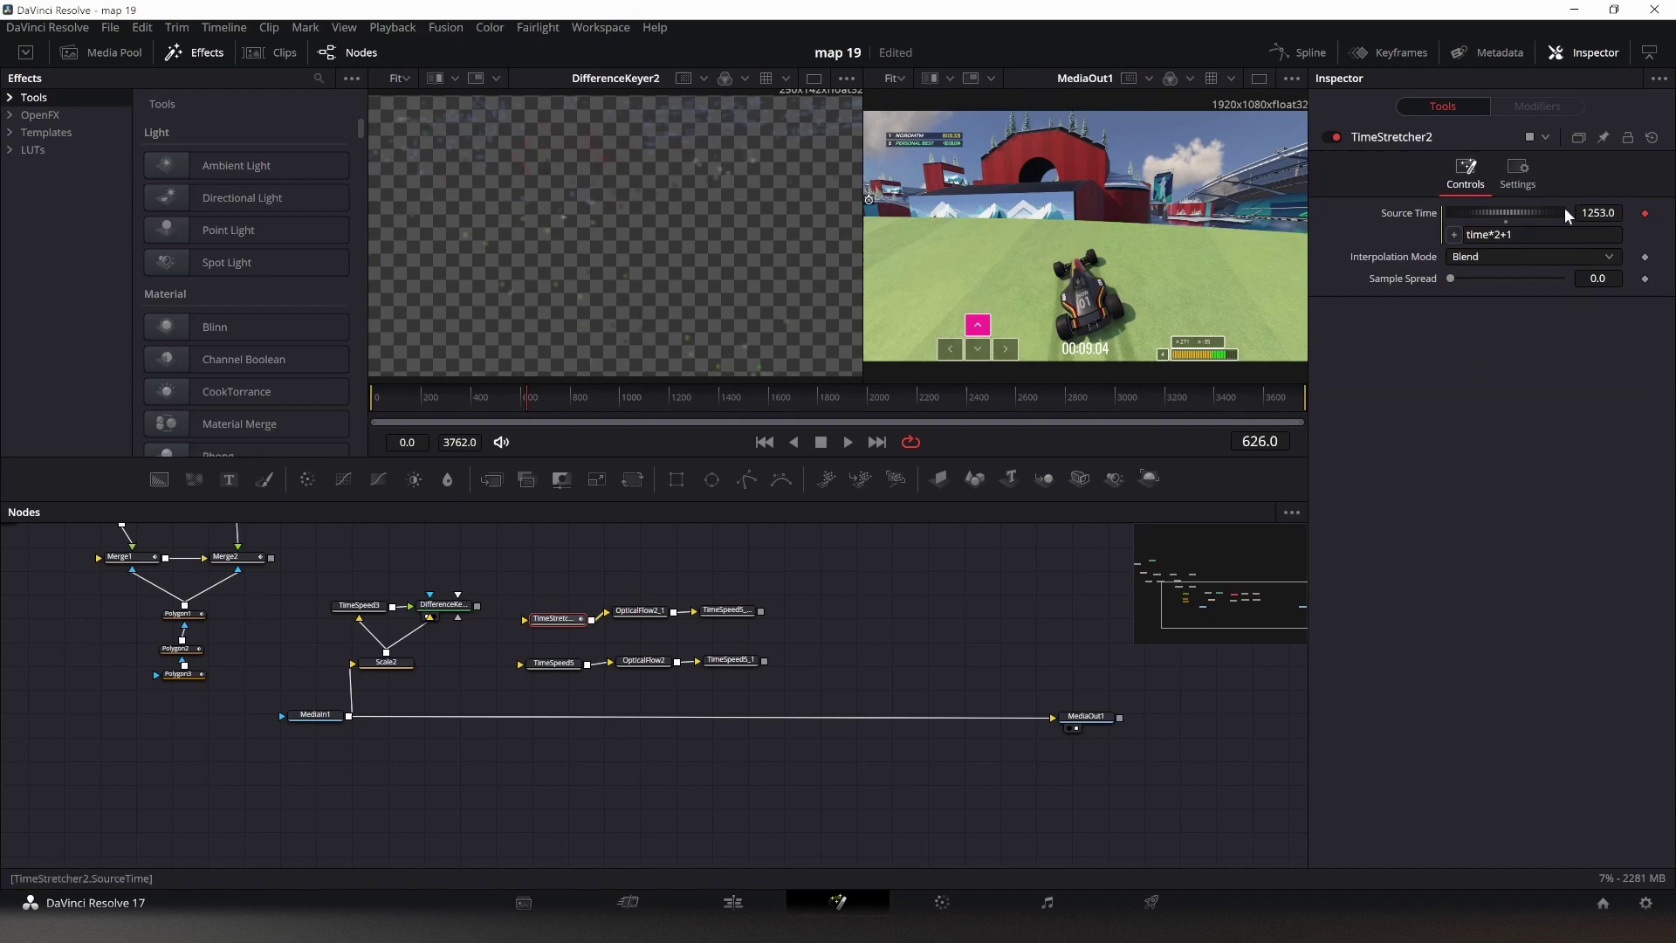
{"action": "left_click", "coordinate": [728, 610]}
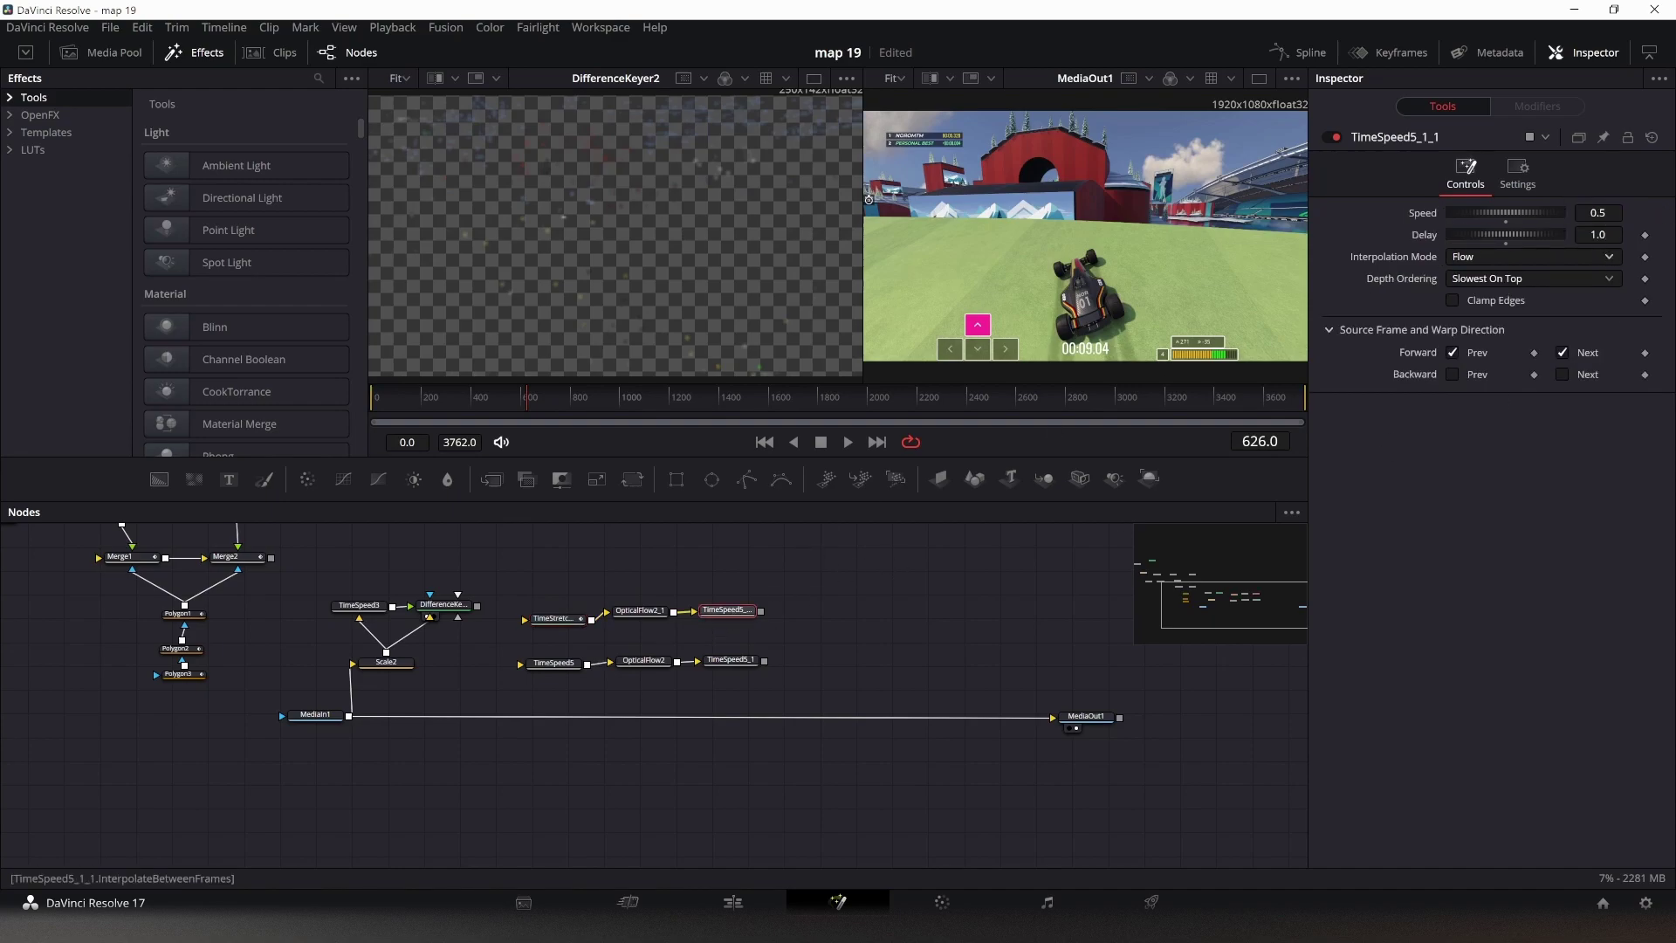
- Set the interpolation mode of the Time Stretcher and of the lower chain's first Time Speed node to Nearest
{"action": "left_click", "coordinate": [1521, 281]}
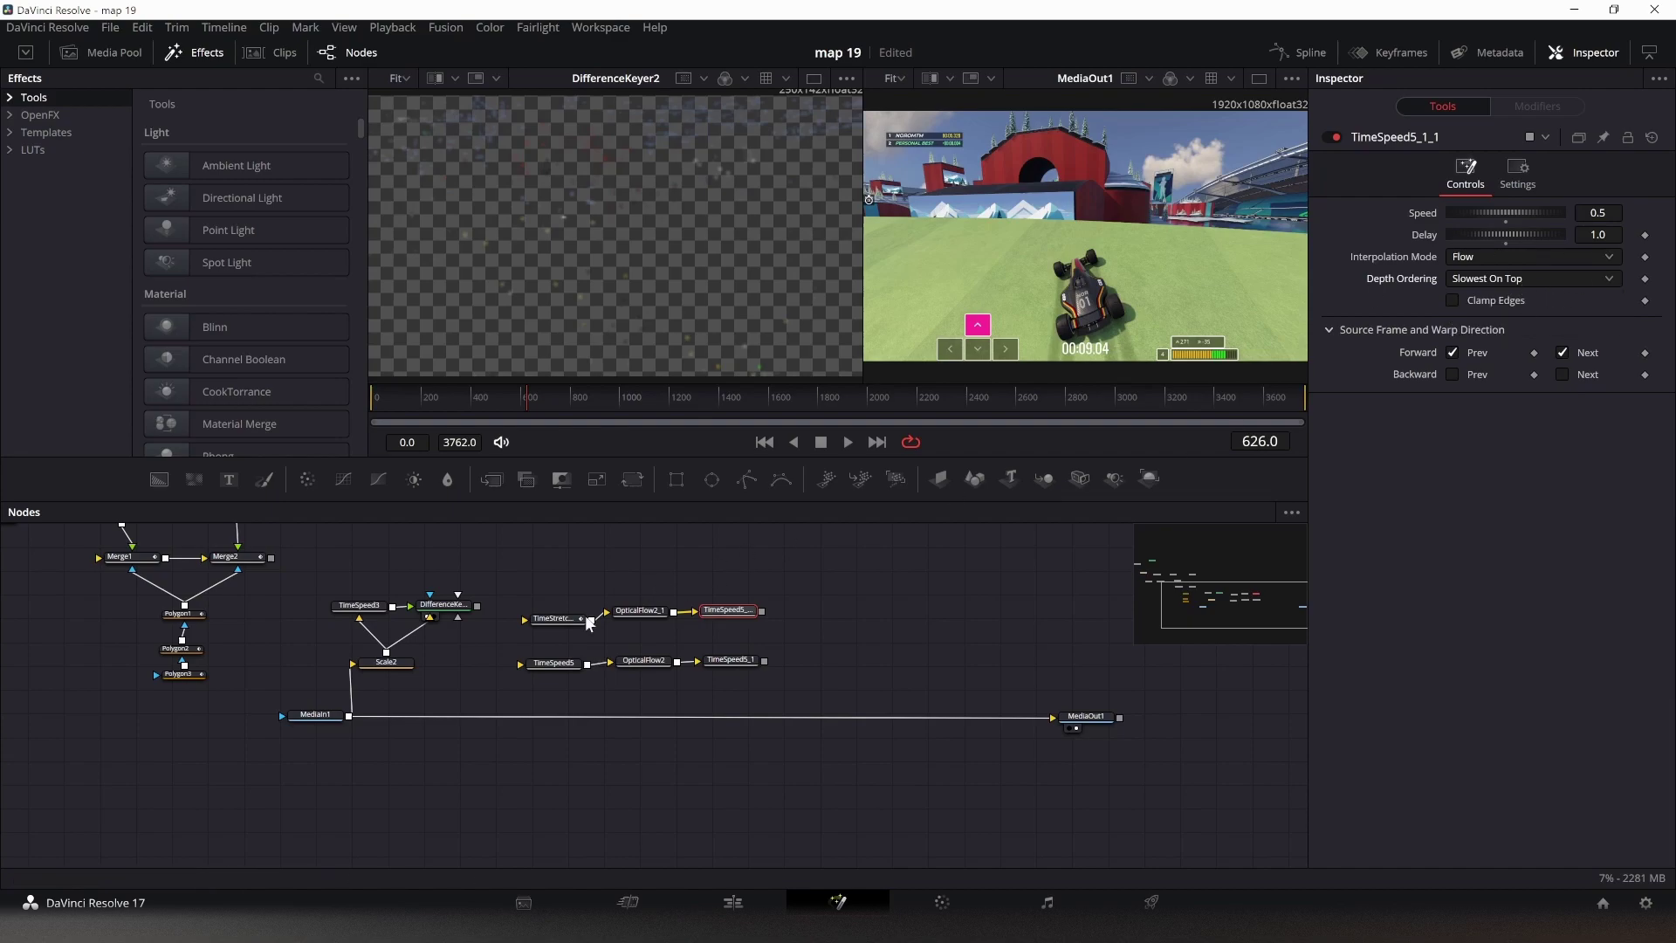
{"action": "left_click", "coordinate": [554, 618]}
{"action": "left_click", "coordinate": [1477, 256]}
{"action": "left_click", "coordinate": [1475, 279]}
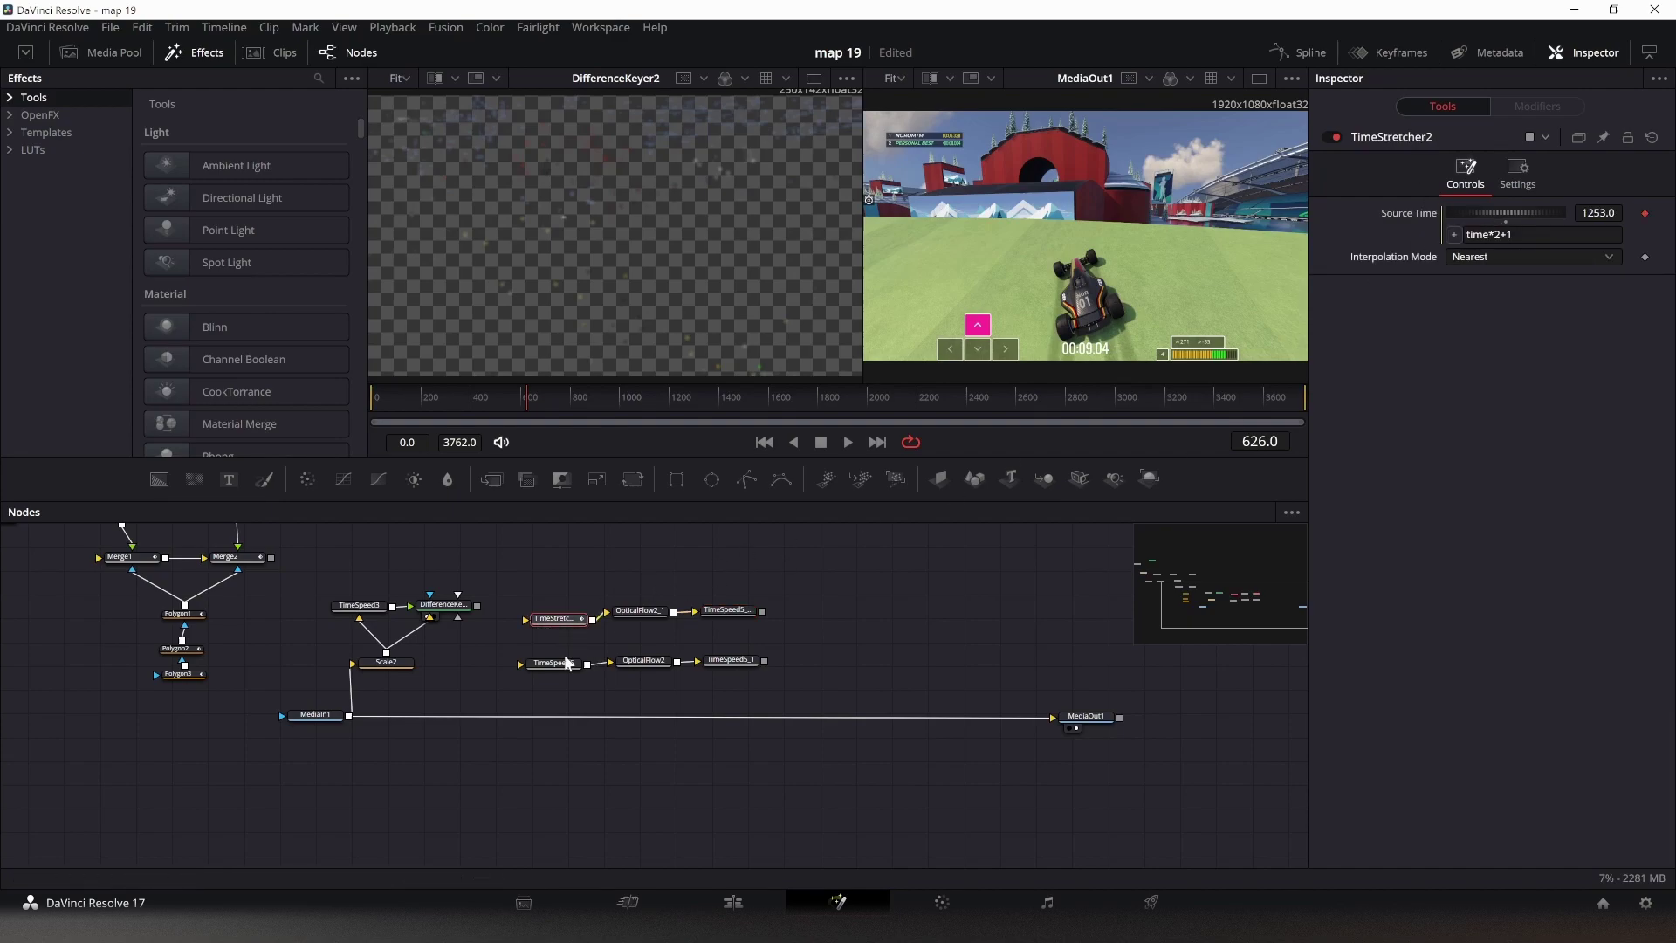
{"action": "left_click", "coordinate": [564, 662]}
{"action": "left_click", "coordinate": [1541, 256]}
{"action": "left_click", "coordinate": [1538, 279]}
- Reposition the two Optical Flow chains and the second Difference Keyer to tidy the node layout
{"action": "left_click_drag", "start_coordinate": [741, 619], "coordinate": [510, 733]}
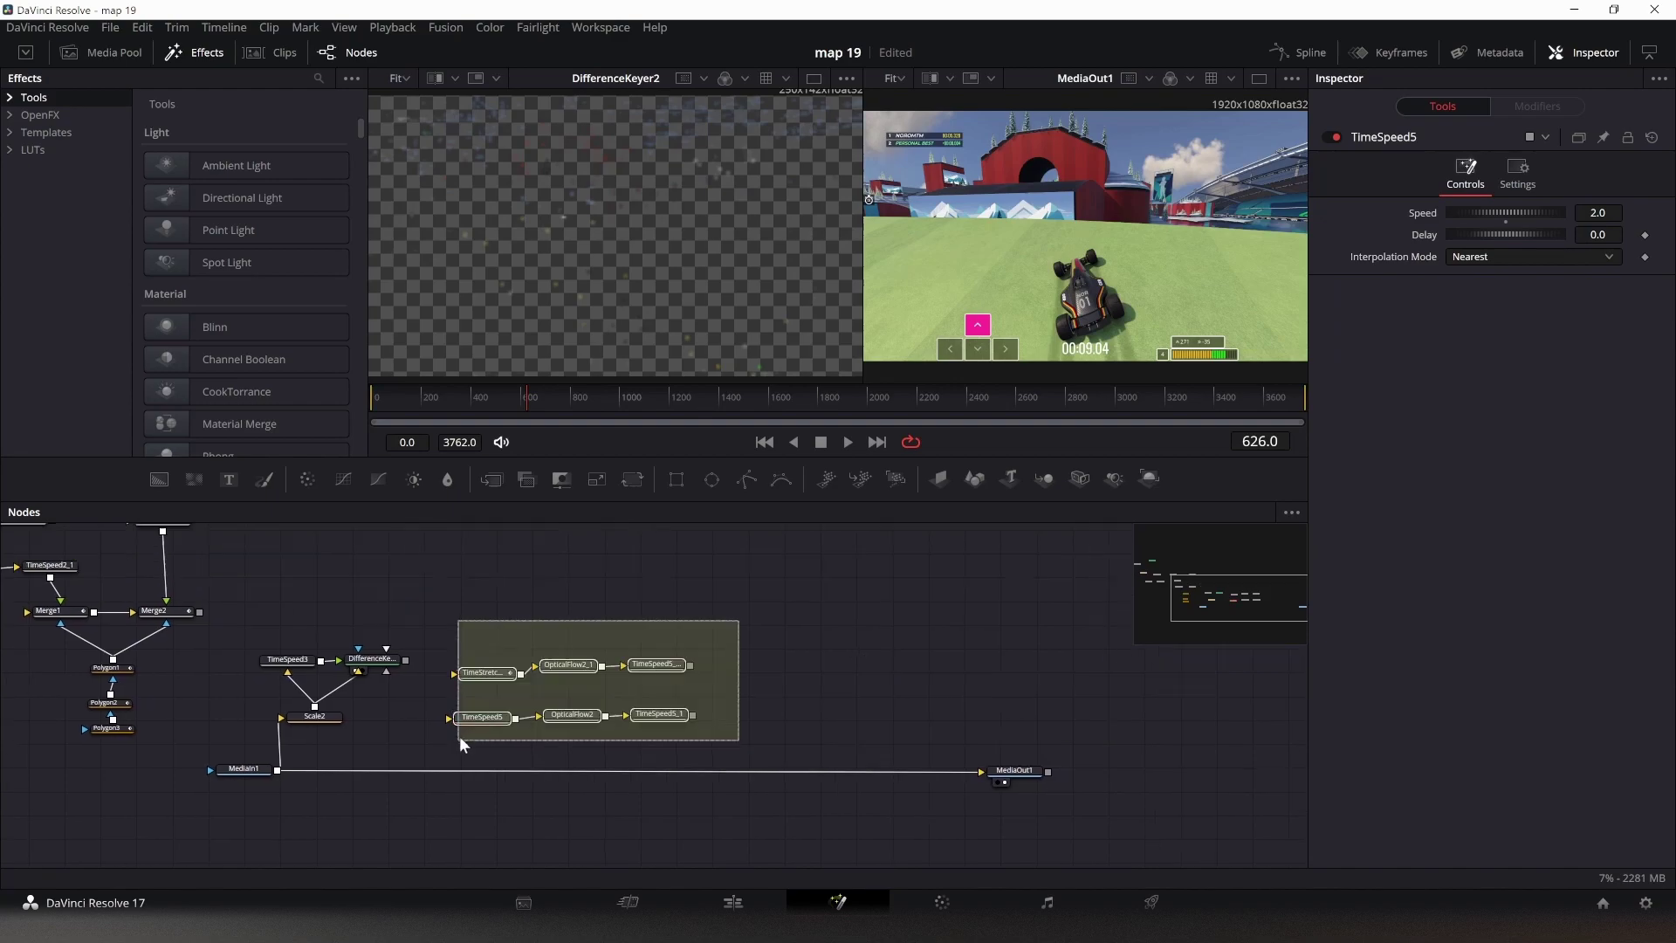
{"action": "left_click", "coordinate": [835, 699]}
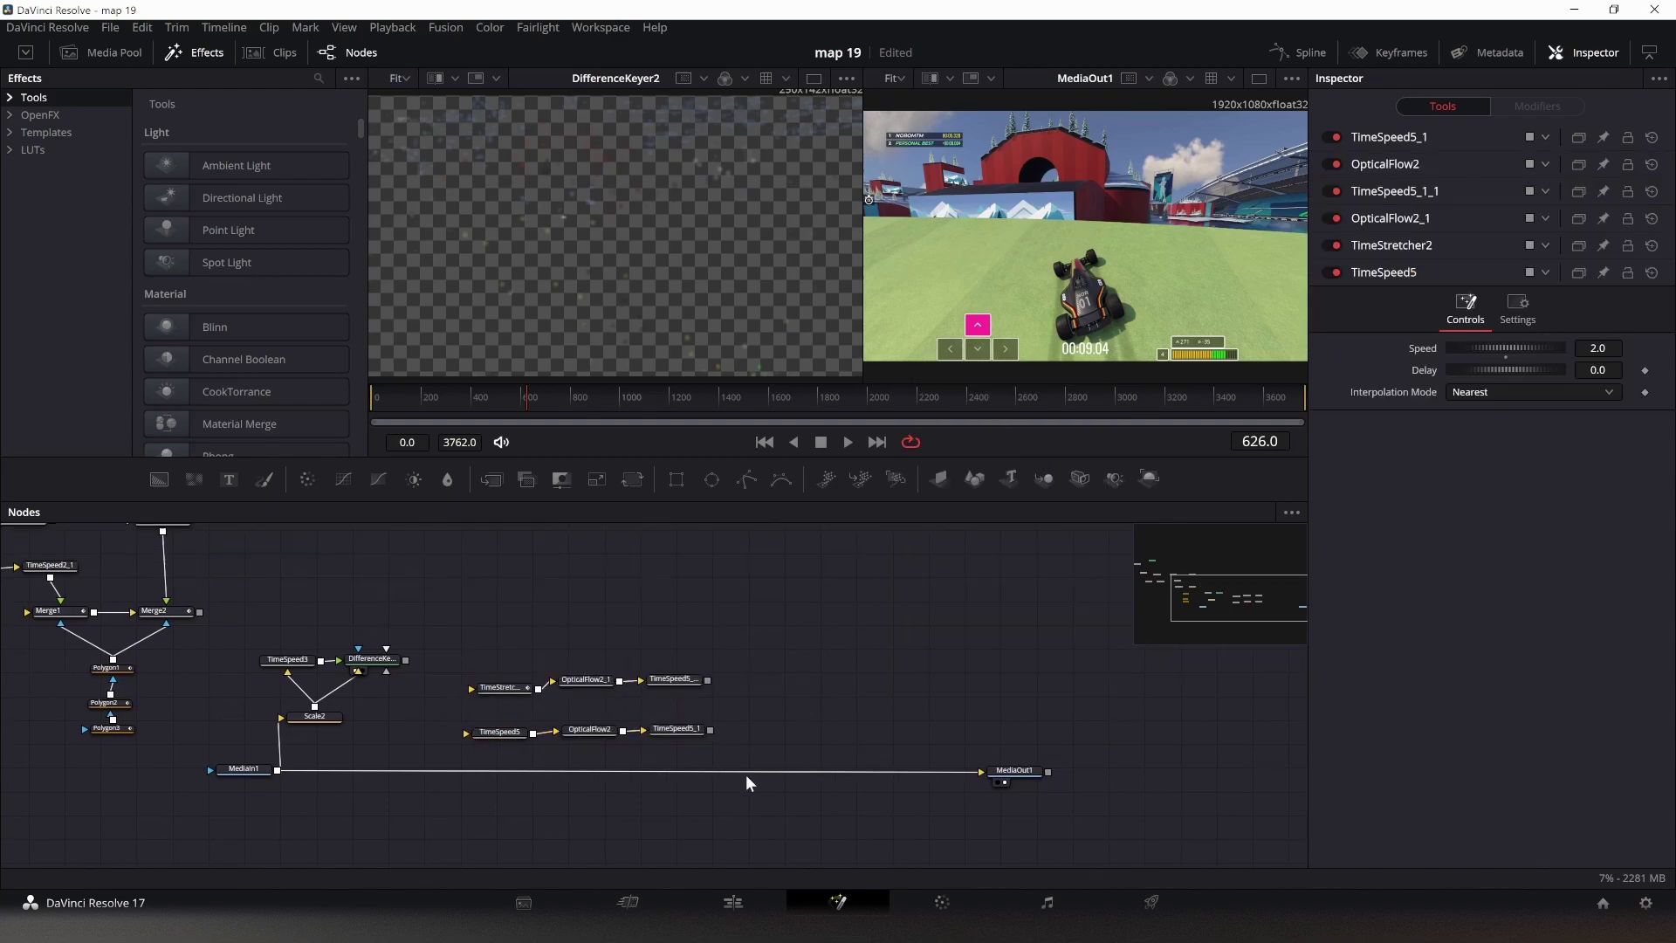
{"action": "left_click_drag", "start_coordinate": [744, 654], "coordinate": [463, 744]}
{"action": "left_click_drag", "start_coordinate": [488, 731], "coordinate": [484, 725]}
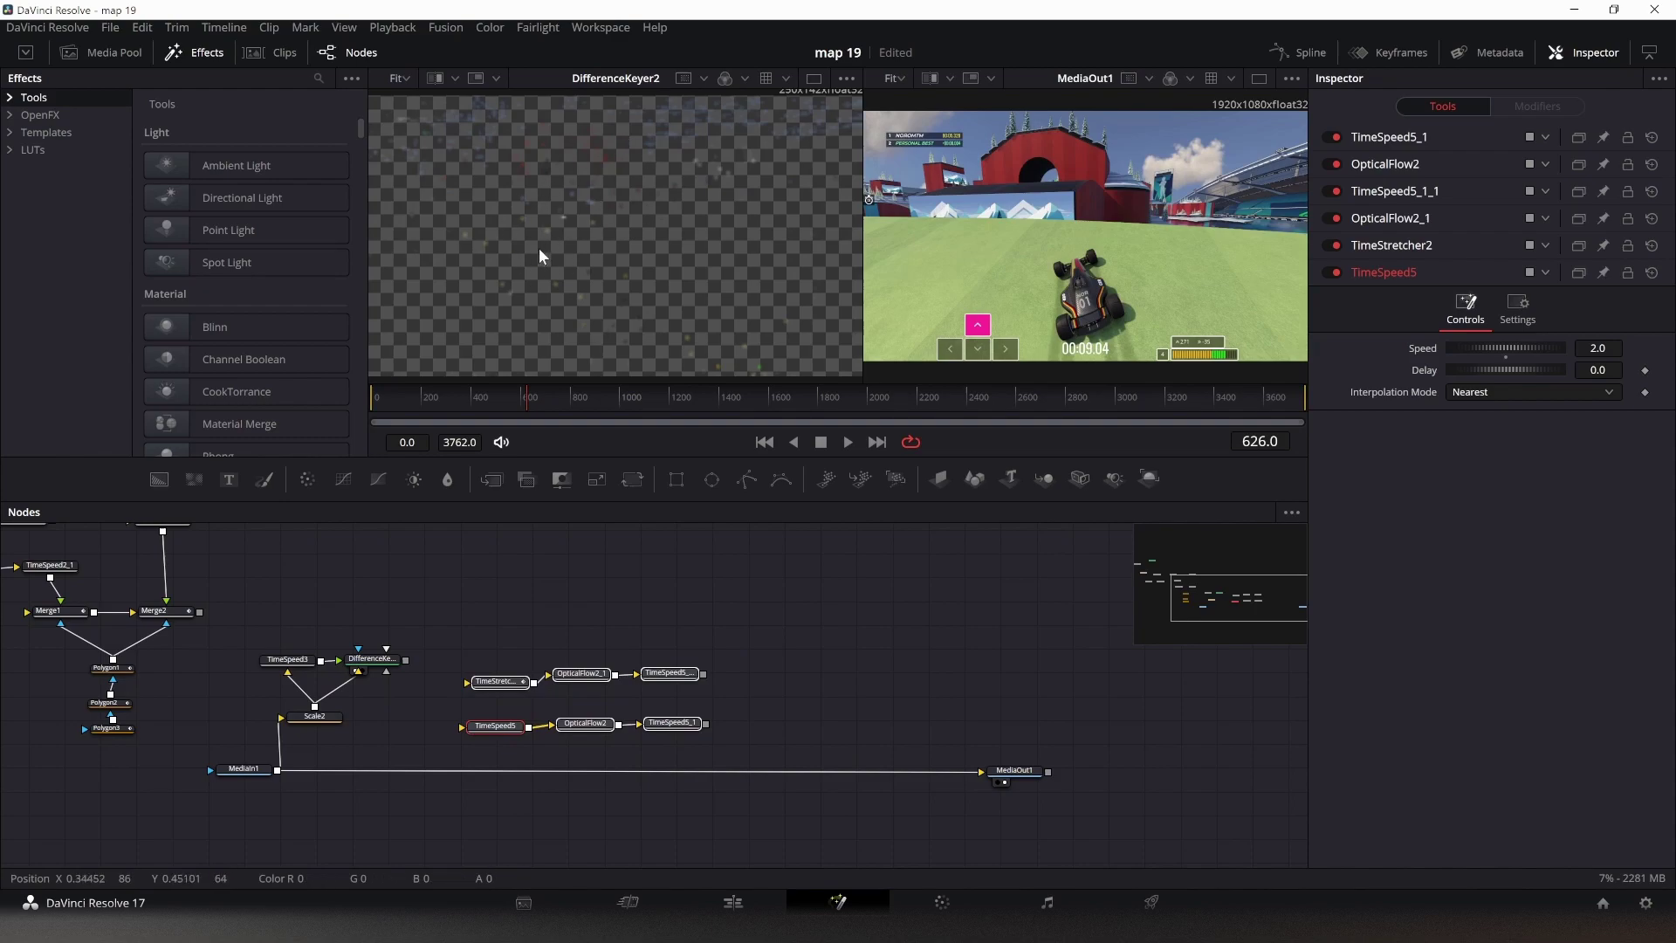
{"action": "left_click_drag", "start_coordinate": [725, 684], "coordinate": [382, 647]}
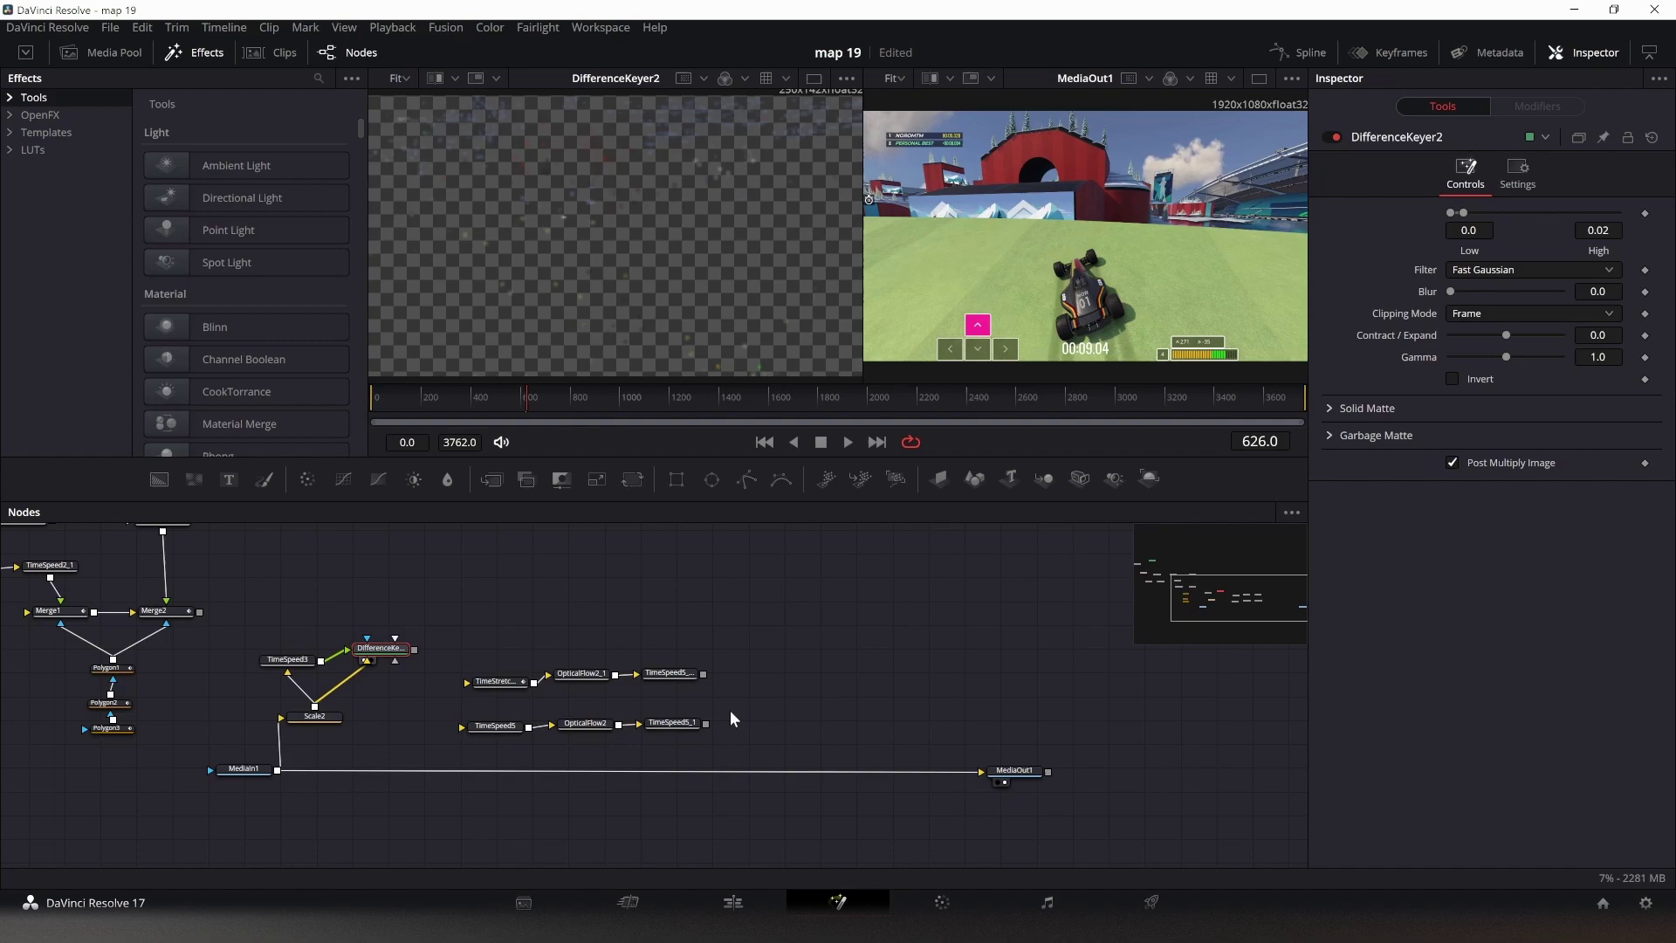
{"action": "left_click_drag", "start_coordinate": [732, 705], "coordinate": [477, 742]}
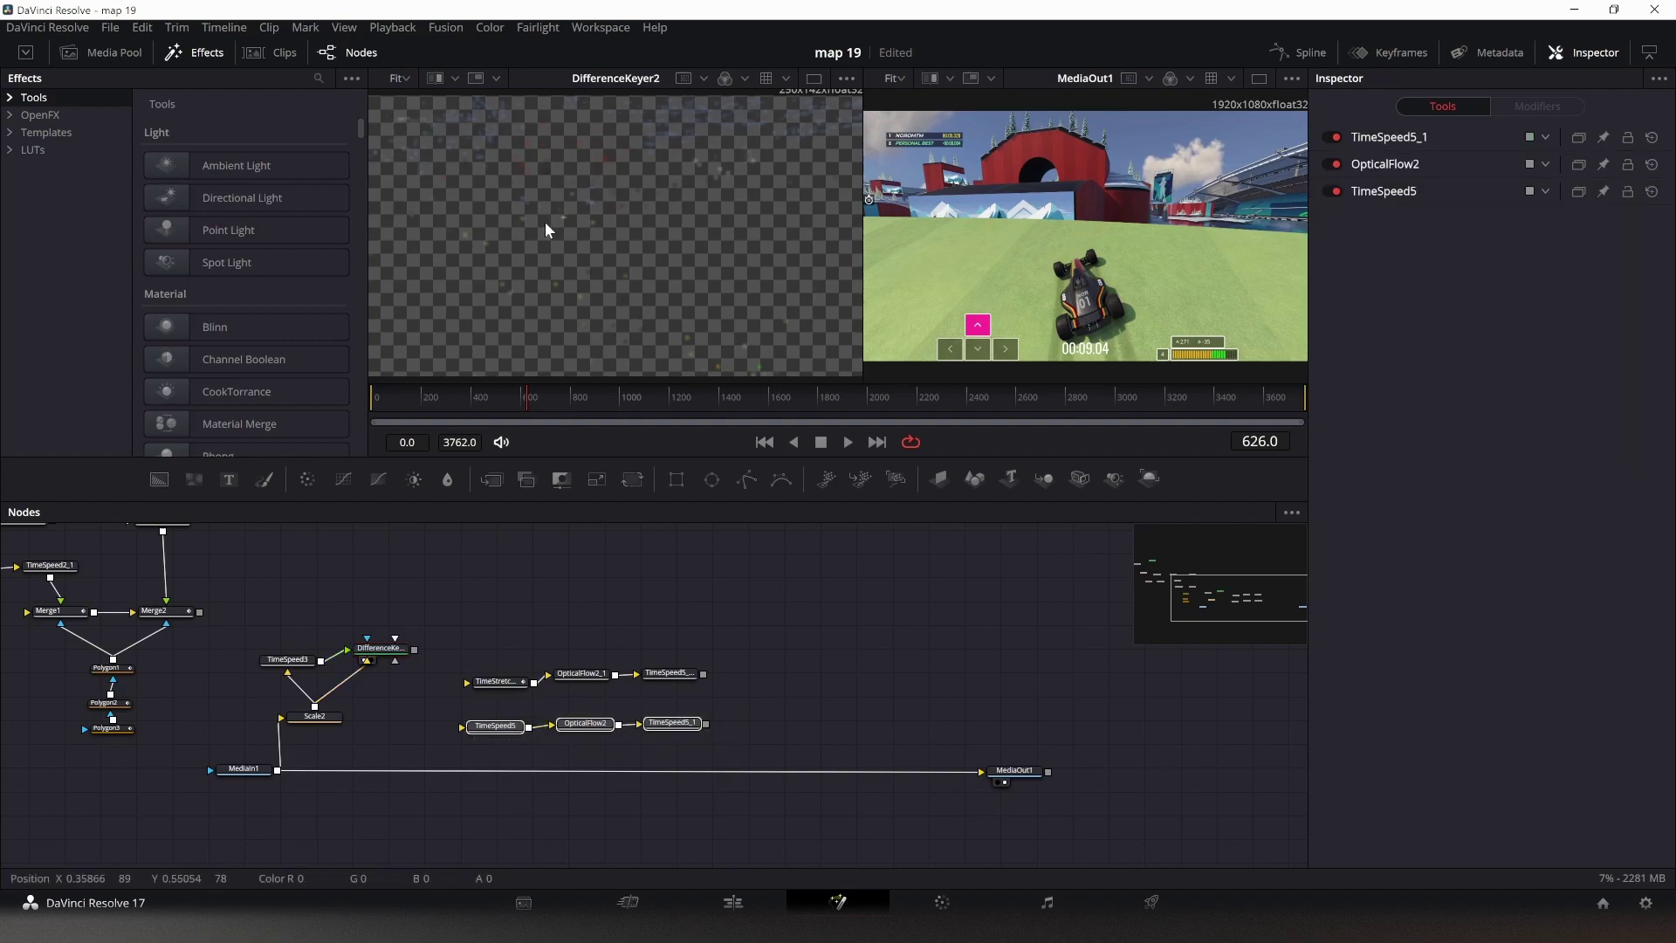
{"action": "left_click", "coordinate": [511, 597]}
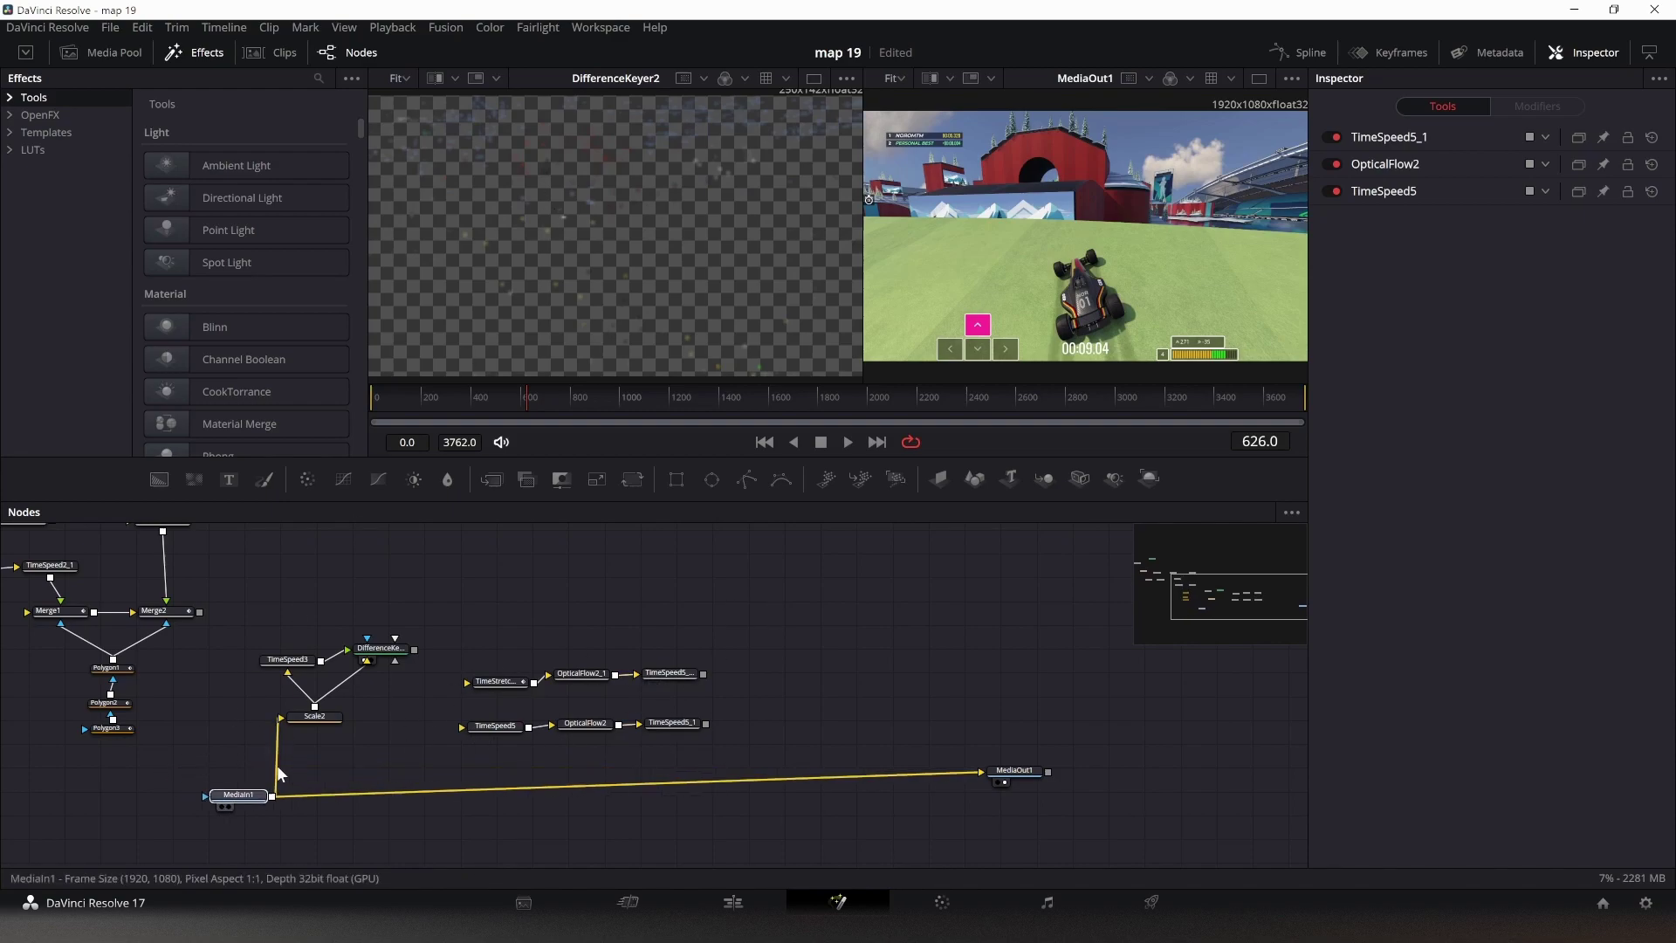
- Move MediaIn1 further from the chains and insert two Merge nodes in series between MediaIn1 and MediaOut1
{"action": "left_click_drag", "start_coordinate": [237, 780], "coordinate": [179, 772]}
{"action": "left_click_drag", "start_coordinate": [741, 779], "coordinate": [733, 770]}
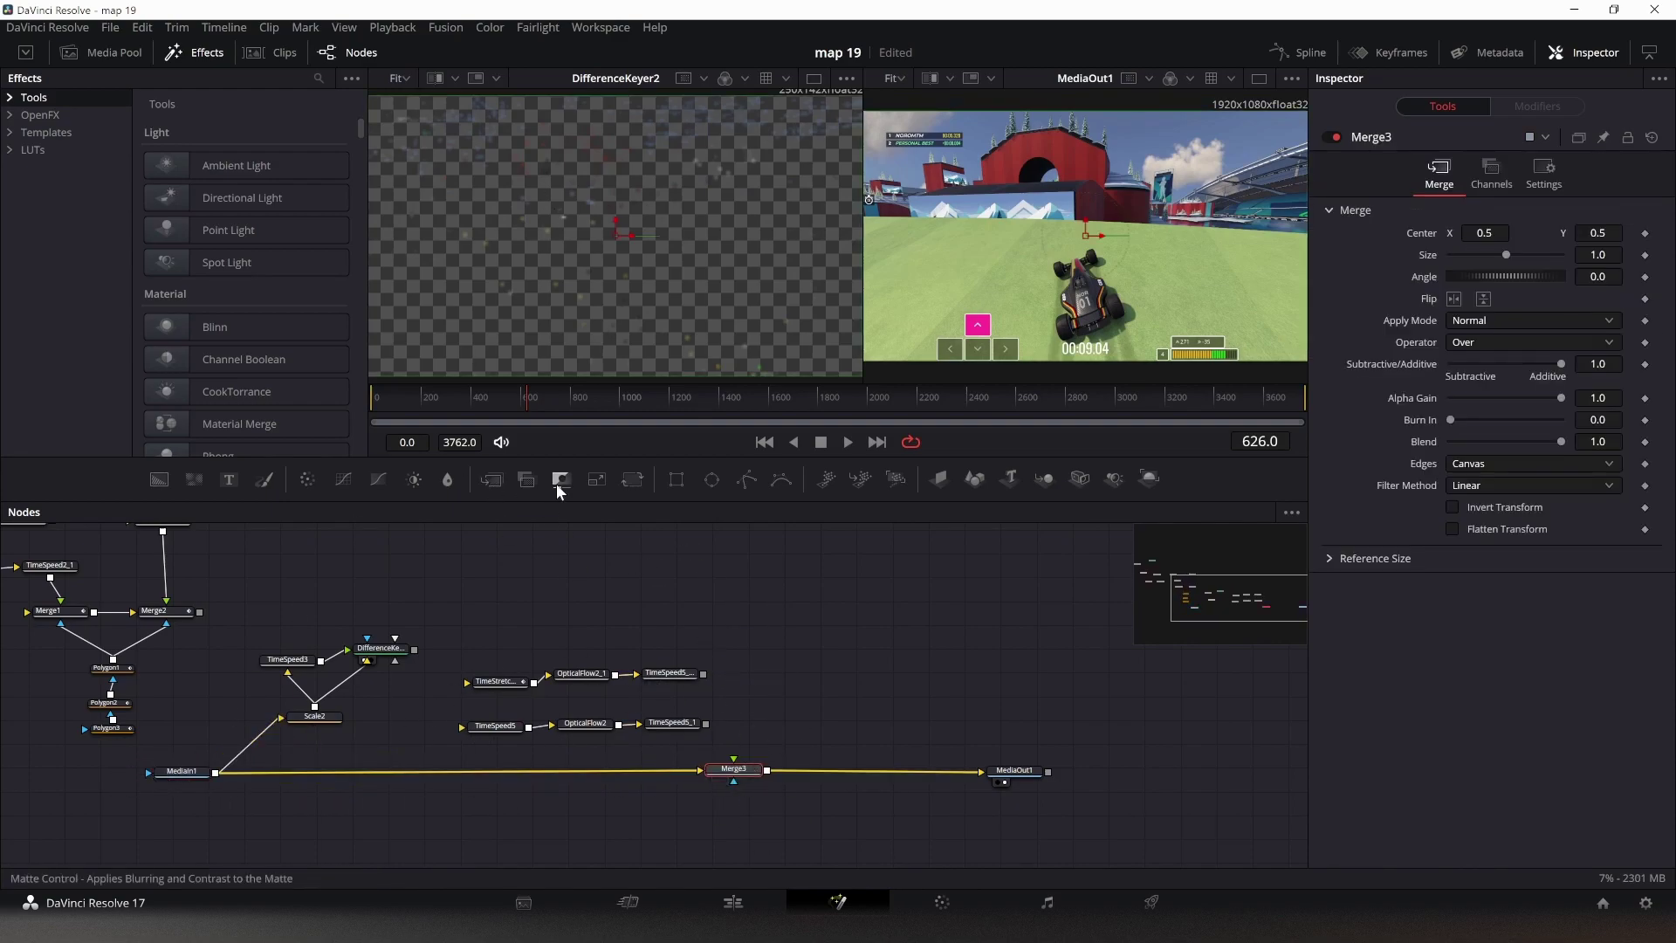
{"action": "left_click_drag", "start_coordinate": [492, 480], "coordinate": [847, 765]}
- Add a number control named probe to Merge4 on the Common page, with range and allowed values 0 to 1 and a SliderControl input
{"action": "left_click", "coordinate": [1544, 172]}
{"action": "right_click", "coordinate": [1429, 138]}
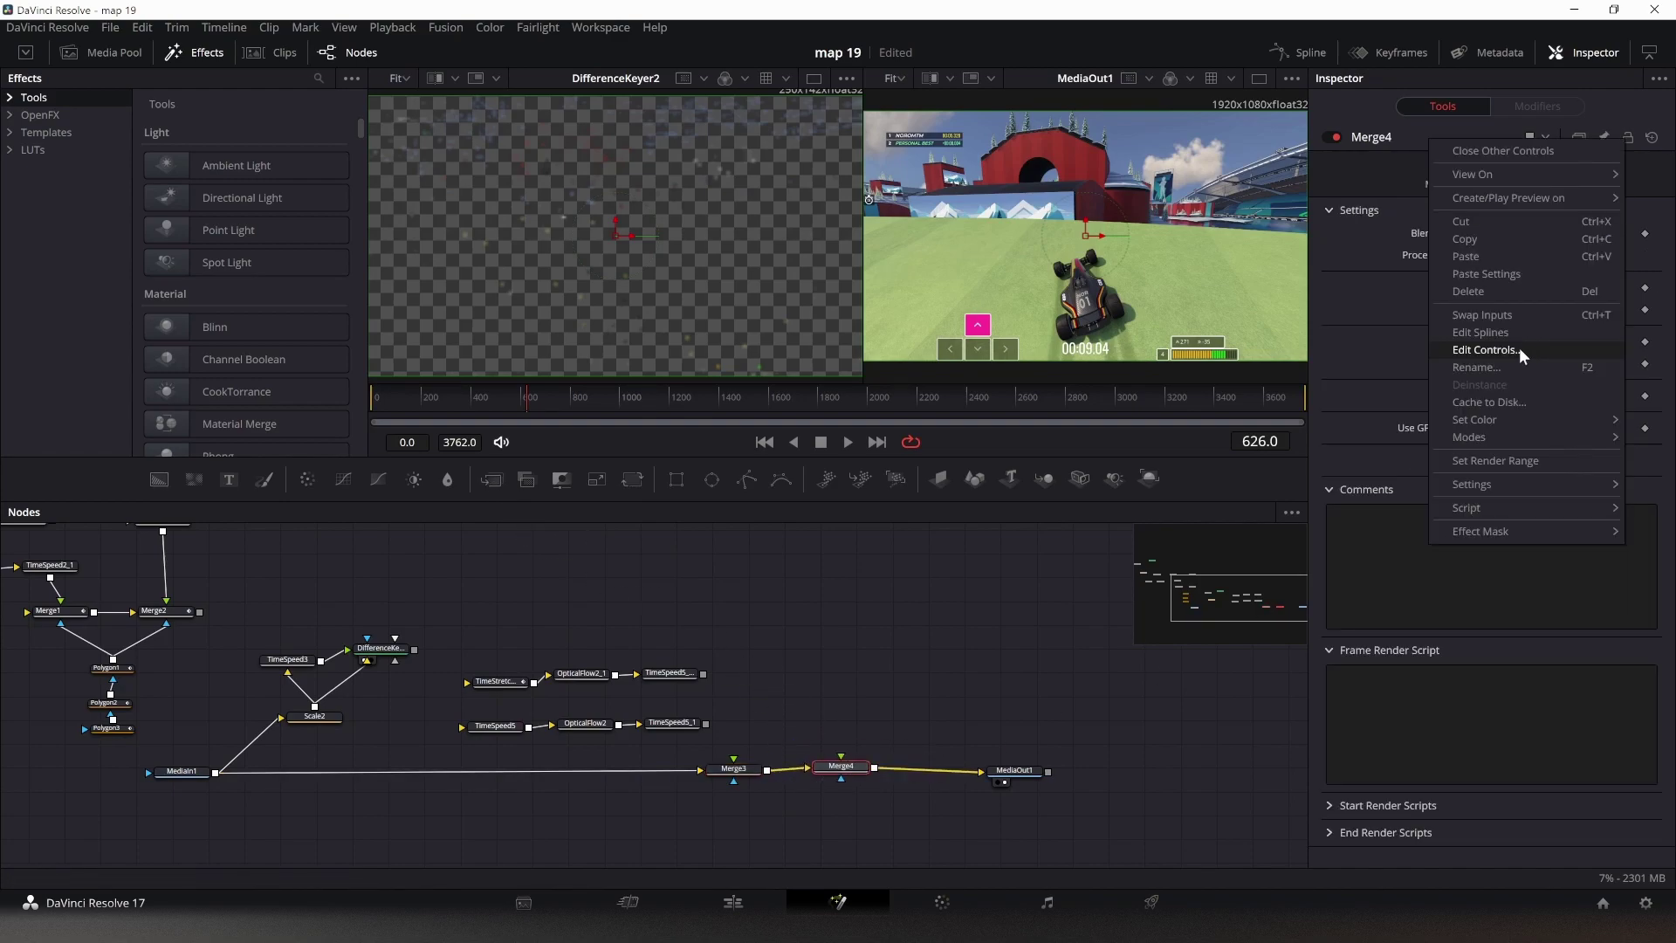
{"action": "left_click", "coordinate": [1519, 347]}
{"action": "double_click", "coordinate": [620, 295]}
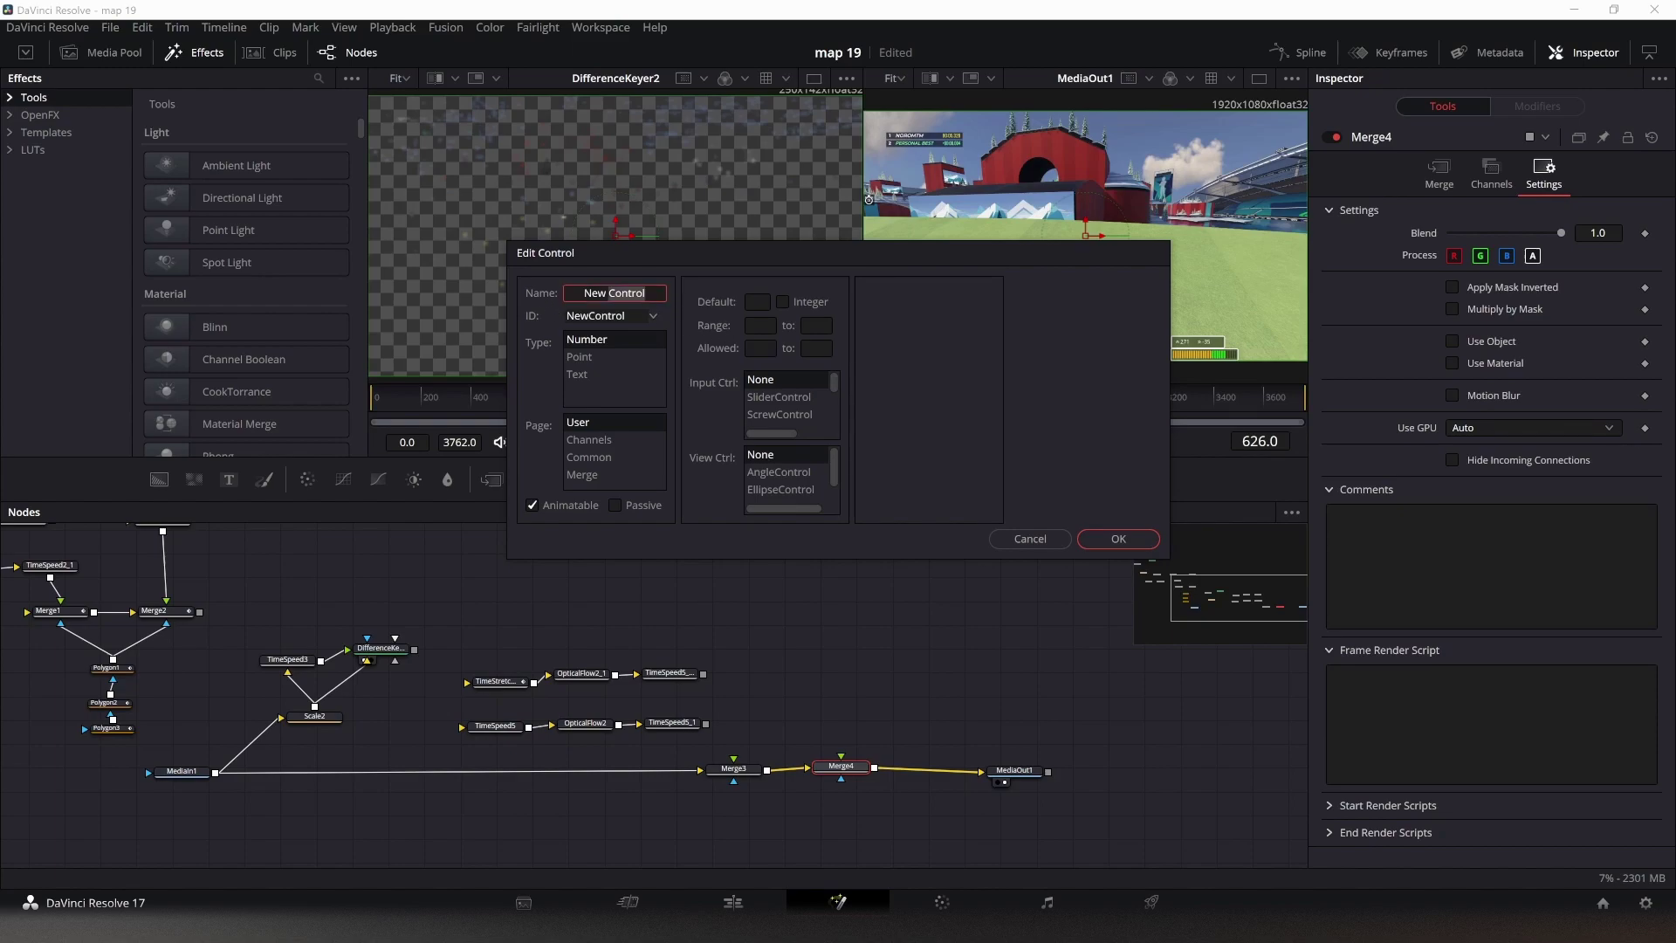
{"action": "key", "text": "ctrl+a"}
{"action": "type", "text": "probe"}
{"action": "left_click", "coordinate": [603, 459]}
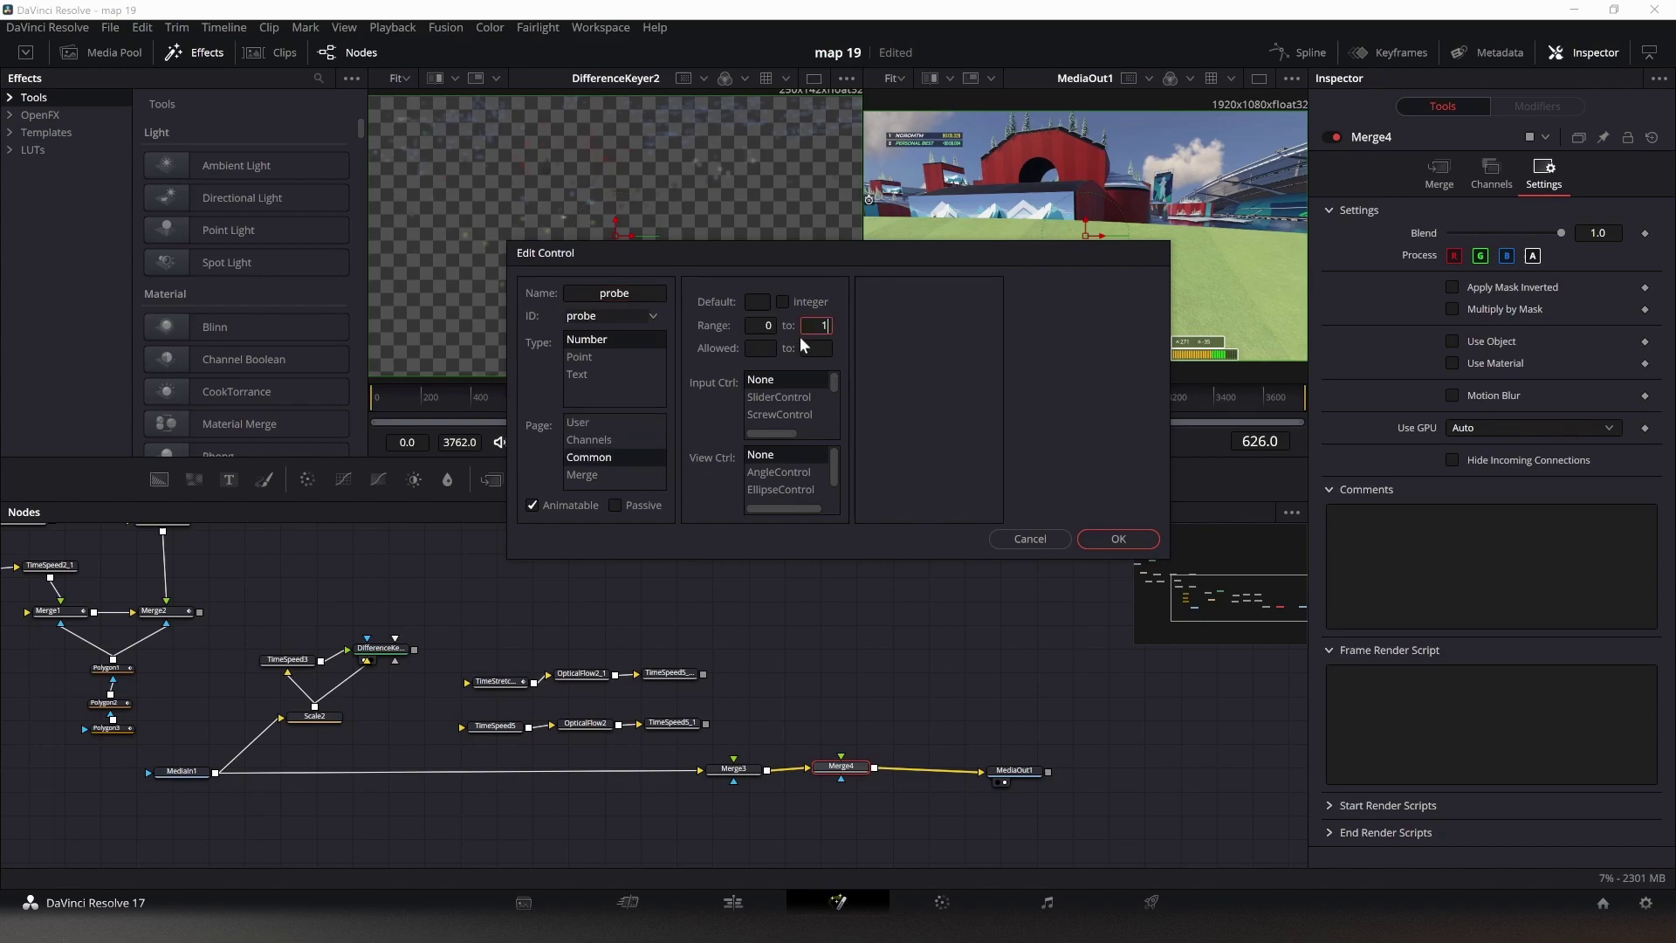
{"action": "left_click", "coordinate": [809, 397]}
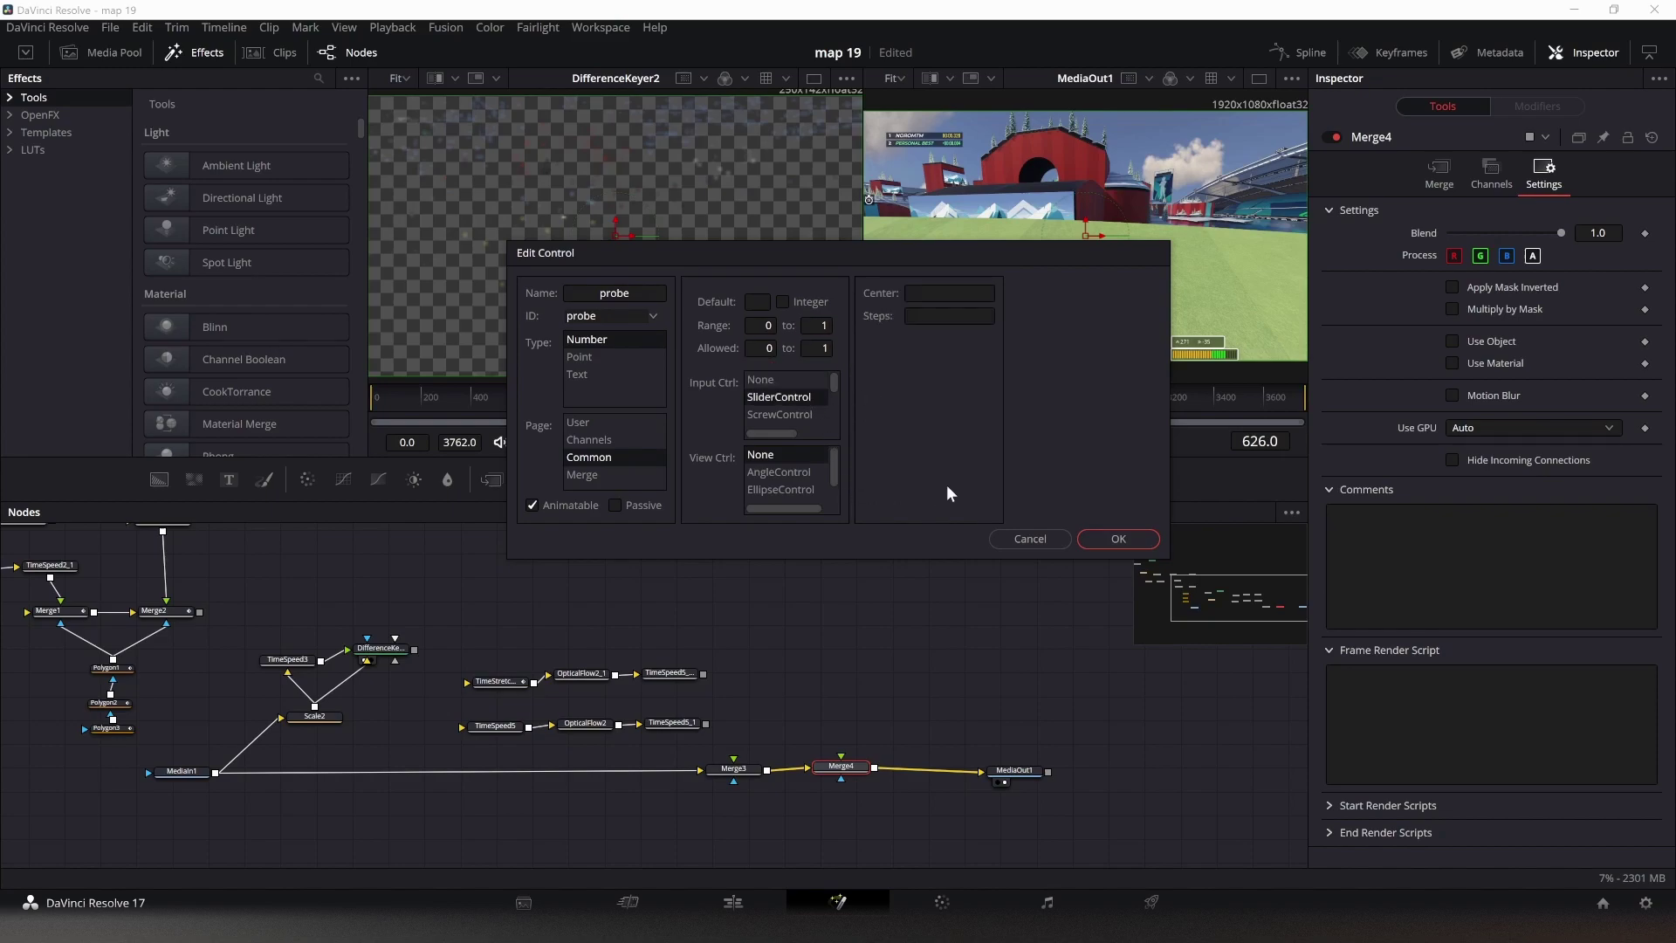
{"action": "left_click", "coordinate": [1120, 540]}
- Add a second Merge4 number control named export1 on the Common page, with range and allowed values 0 to 1 and a SliderControl input
{"action": "scroll", "coordinate": [1431, 829], "scroll_direction": "down", "scroll_amount": 1}
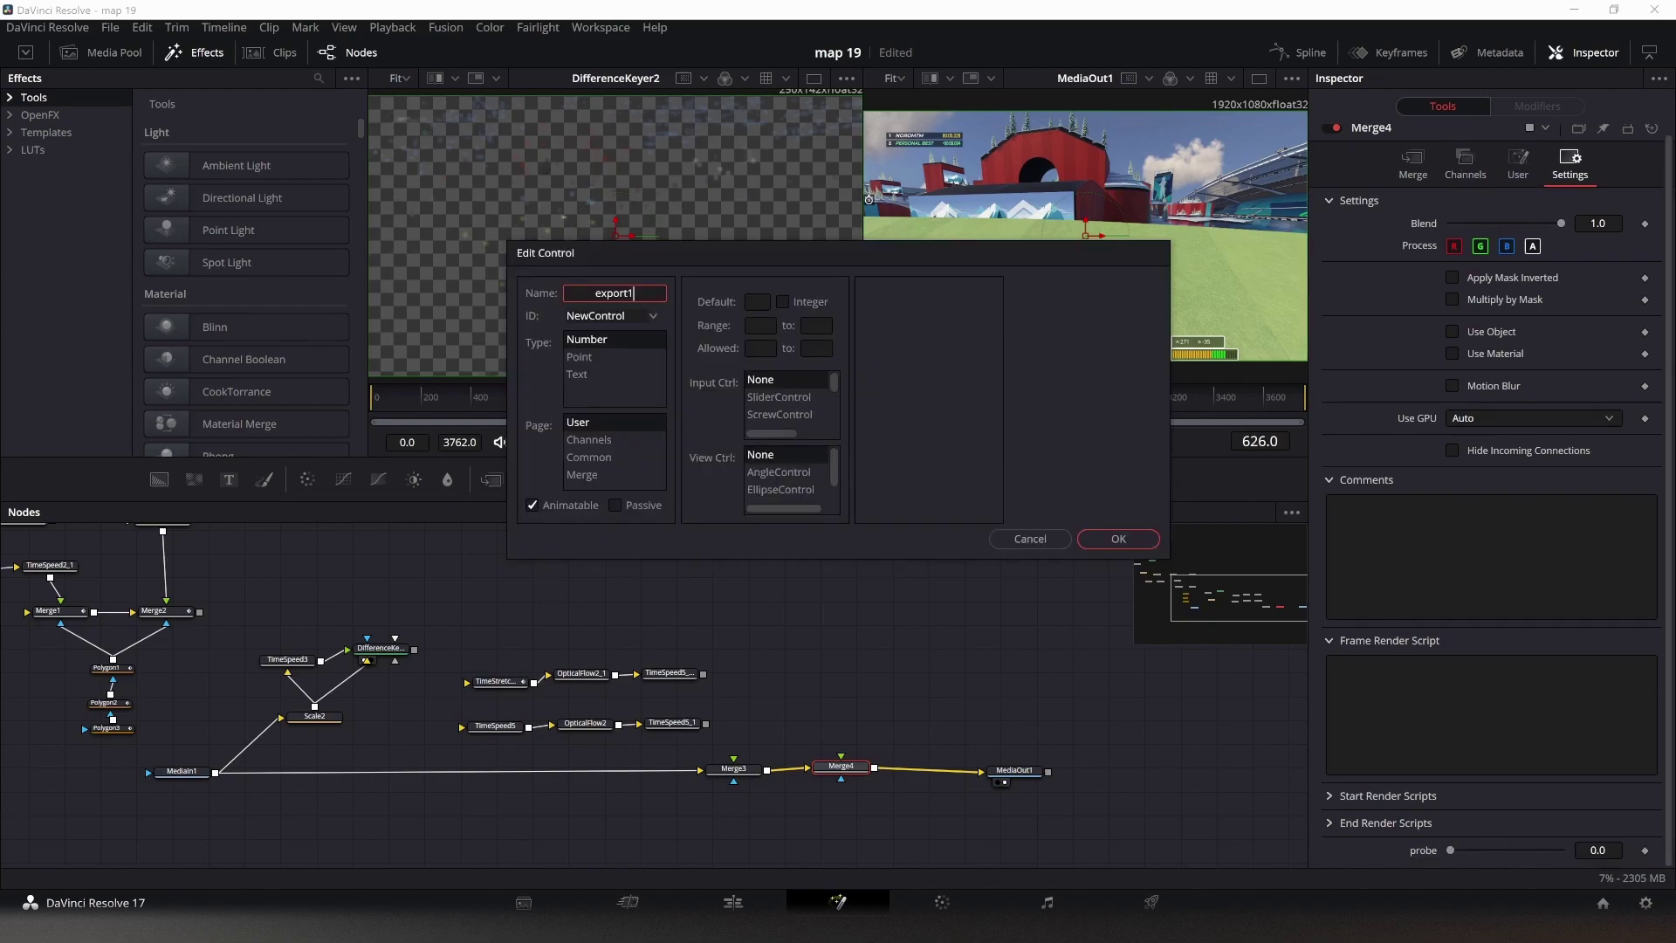
{"action": "left_click", "coordinate": [609, 344]}
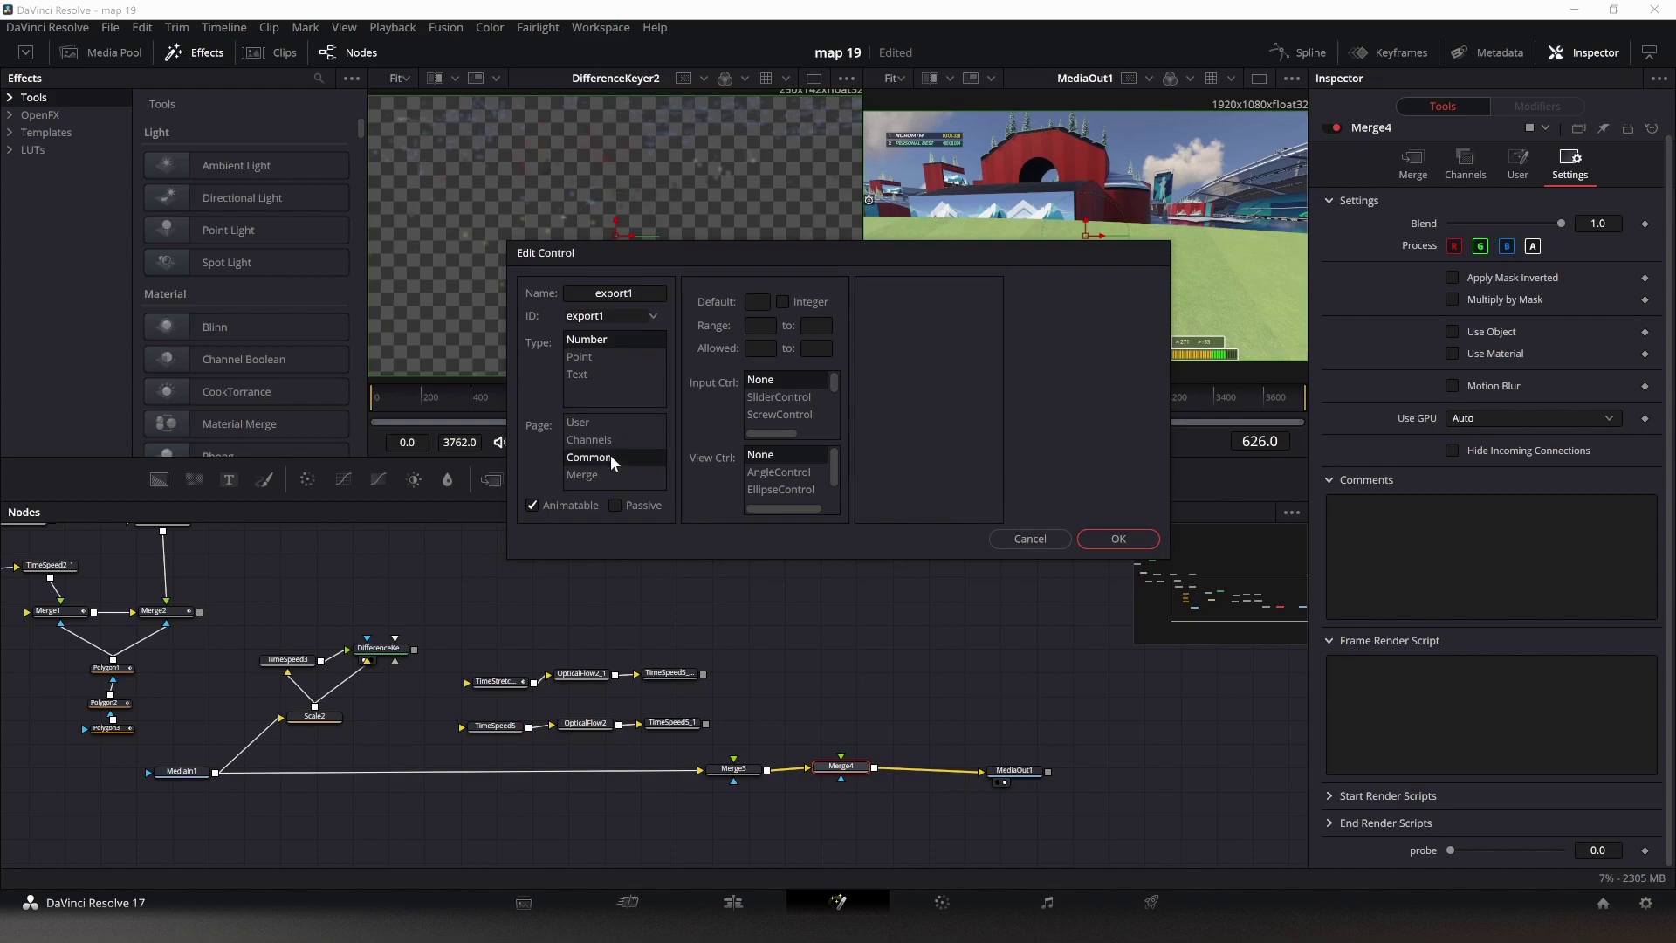
{"action": "left_click", "coordinate": [761, 326]}
{"action": "type", "text": "0"}
{"action": "key", "text": "Tab"}
{"action": "type", "text": "0"}
{"action": "key", "text": "Tab"}
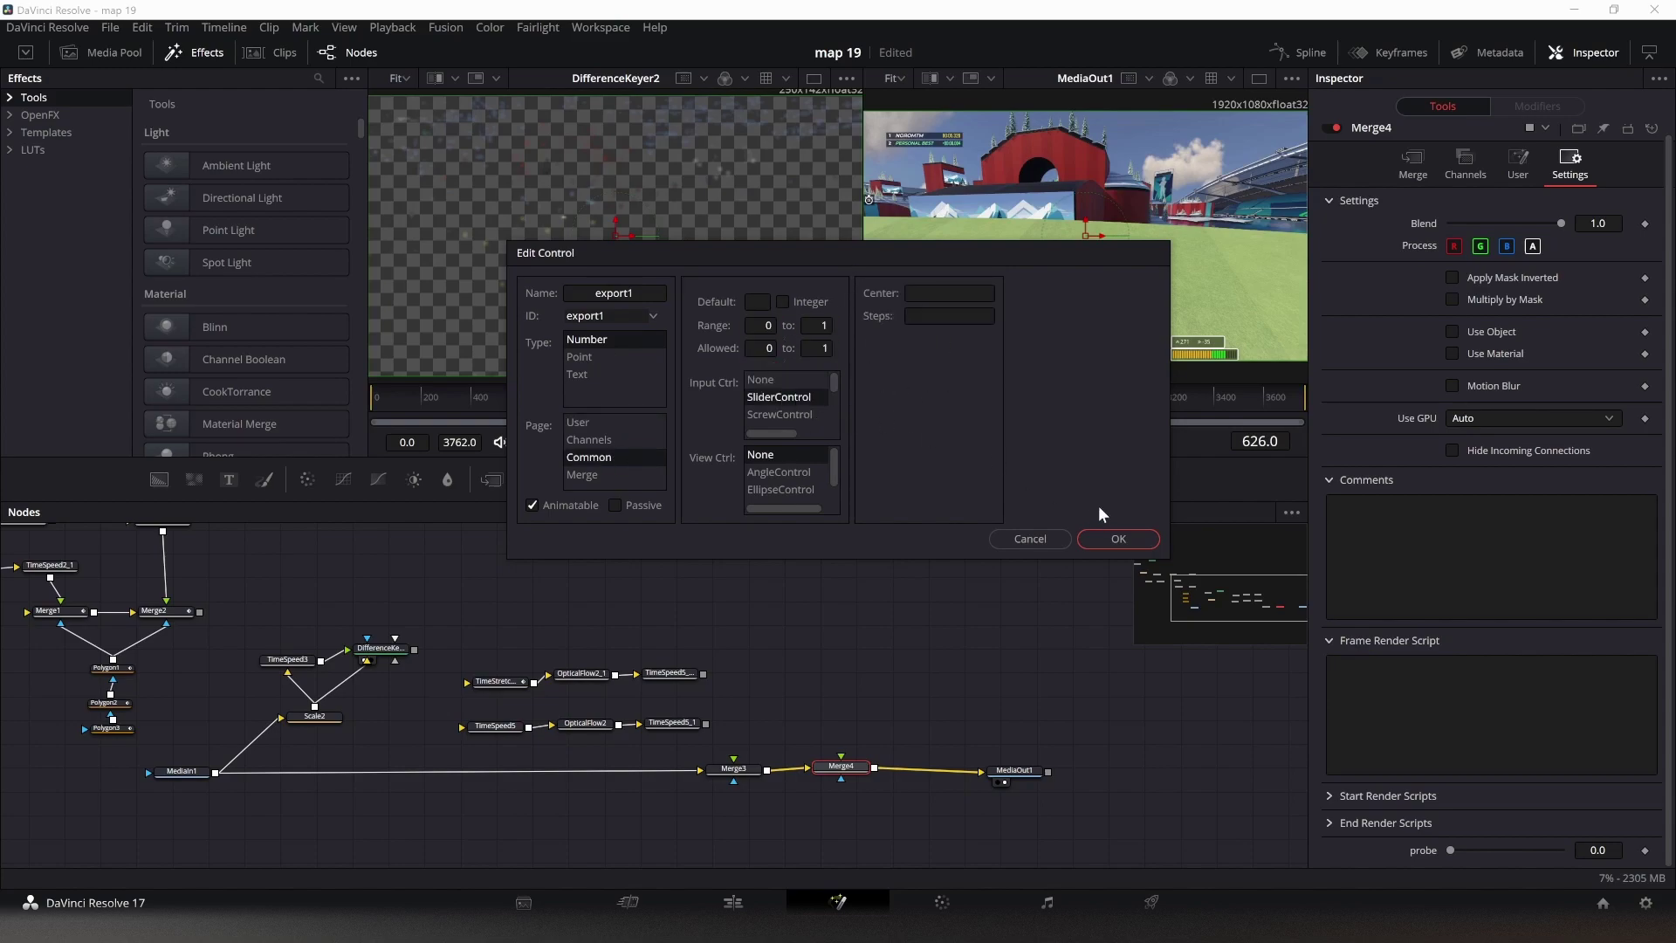
{"action": "left_click", "coordinate": [1145, 542]}
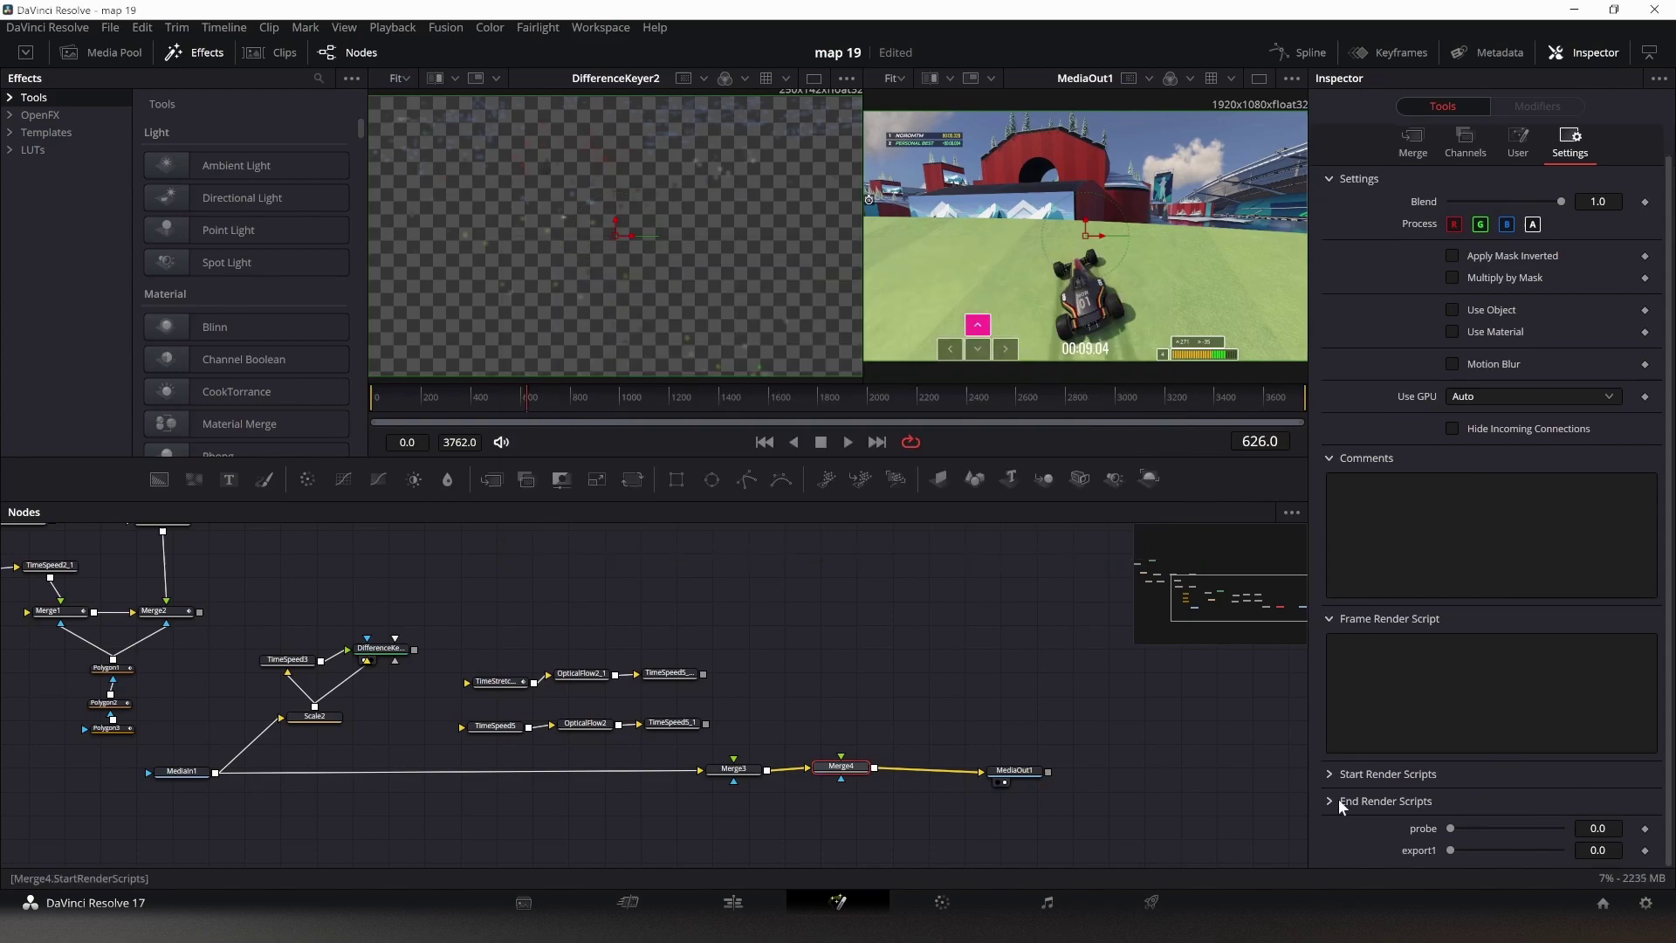
- Apply a Probe modifier to Merge4's probe control and assign DifferenceKeyer2 as the image to probe
{"action": "right_click", "coordinate": [1421, 828]}
{"action": "mouse_move", "coordinate": [1484, 679]}
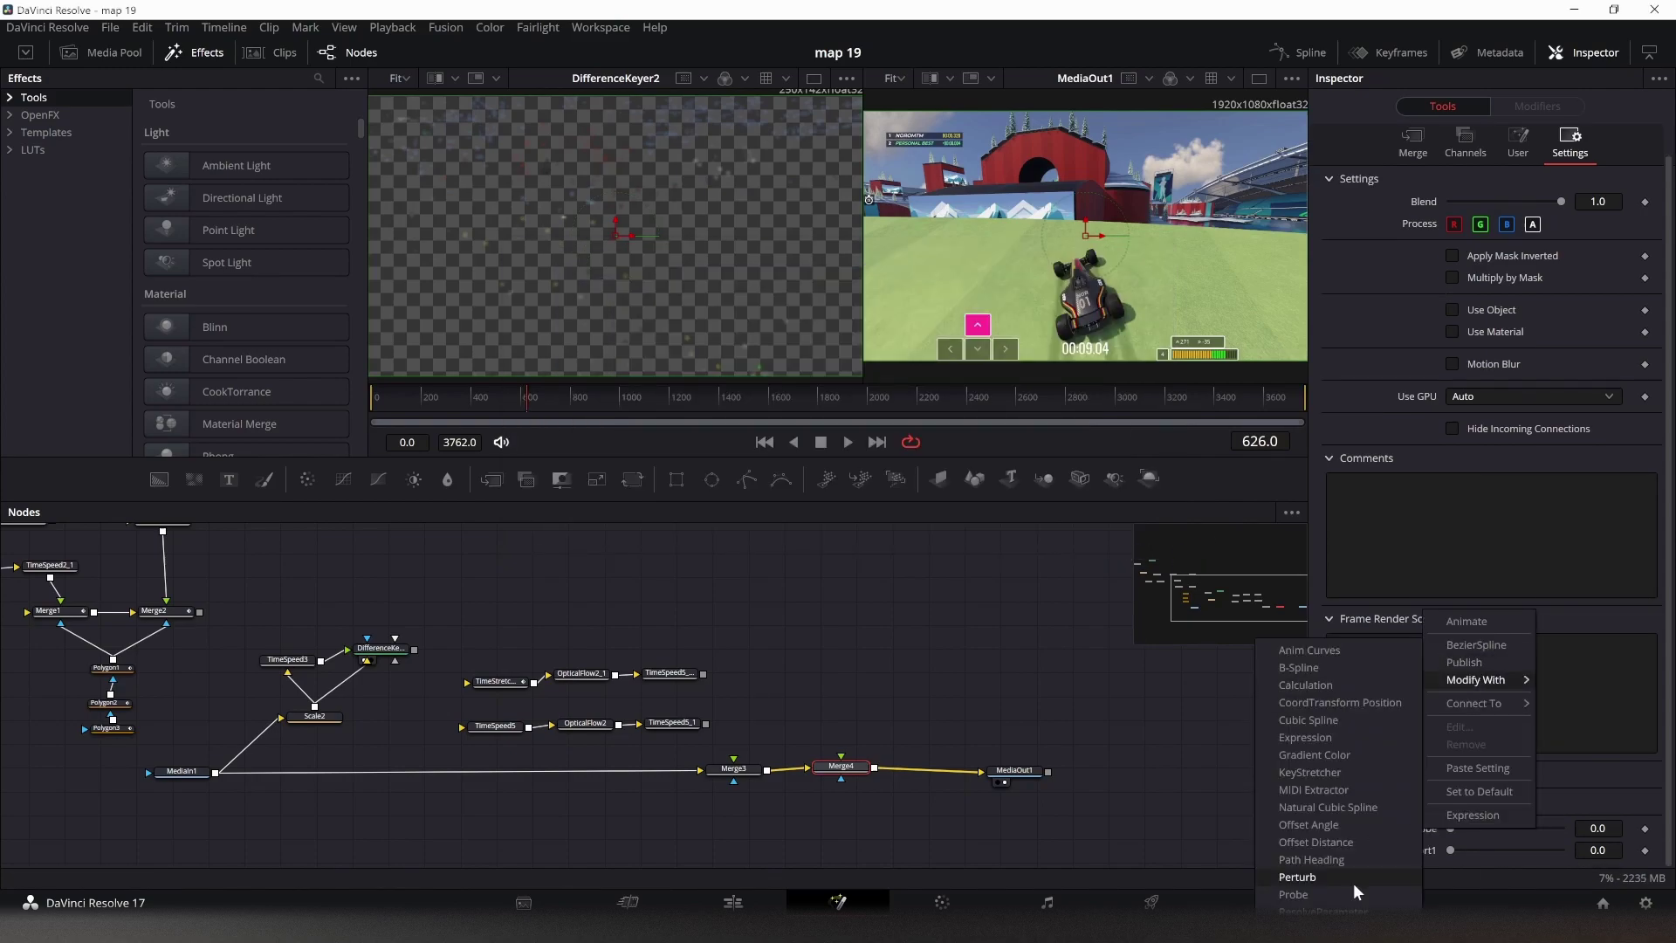
{"action": "left_click", "coordinate": [1353, 894]}
{"action": "left_click", "coordinate": [1537, 106]}
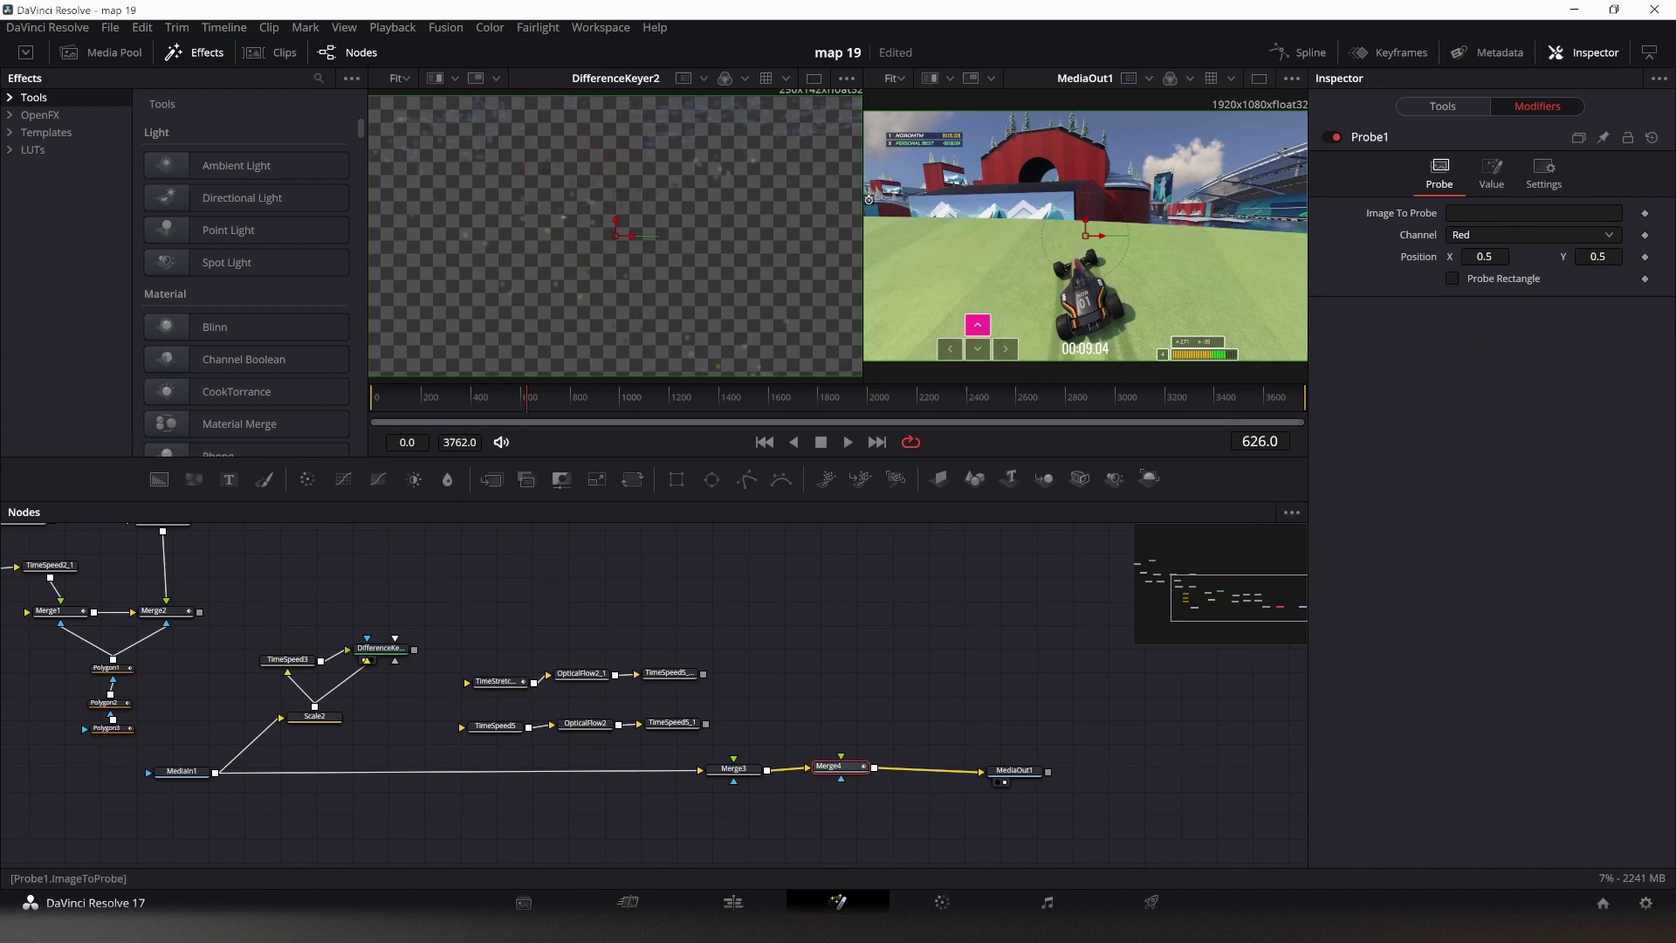
{"action": "left_click_drag", "start_coordinate": [393, 650], "coordinate": [1575, 163]}
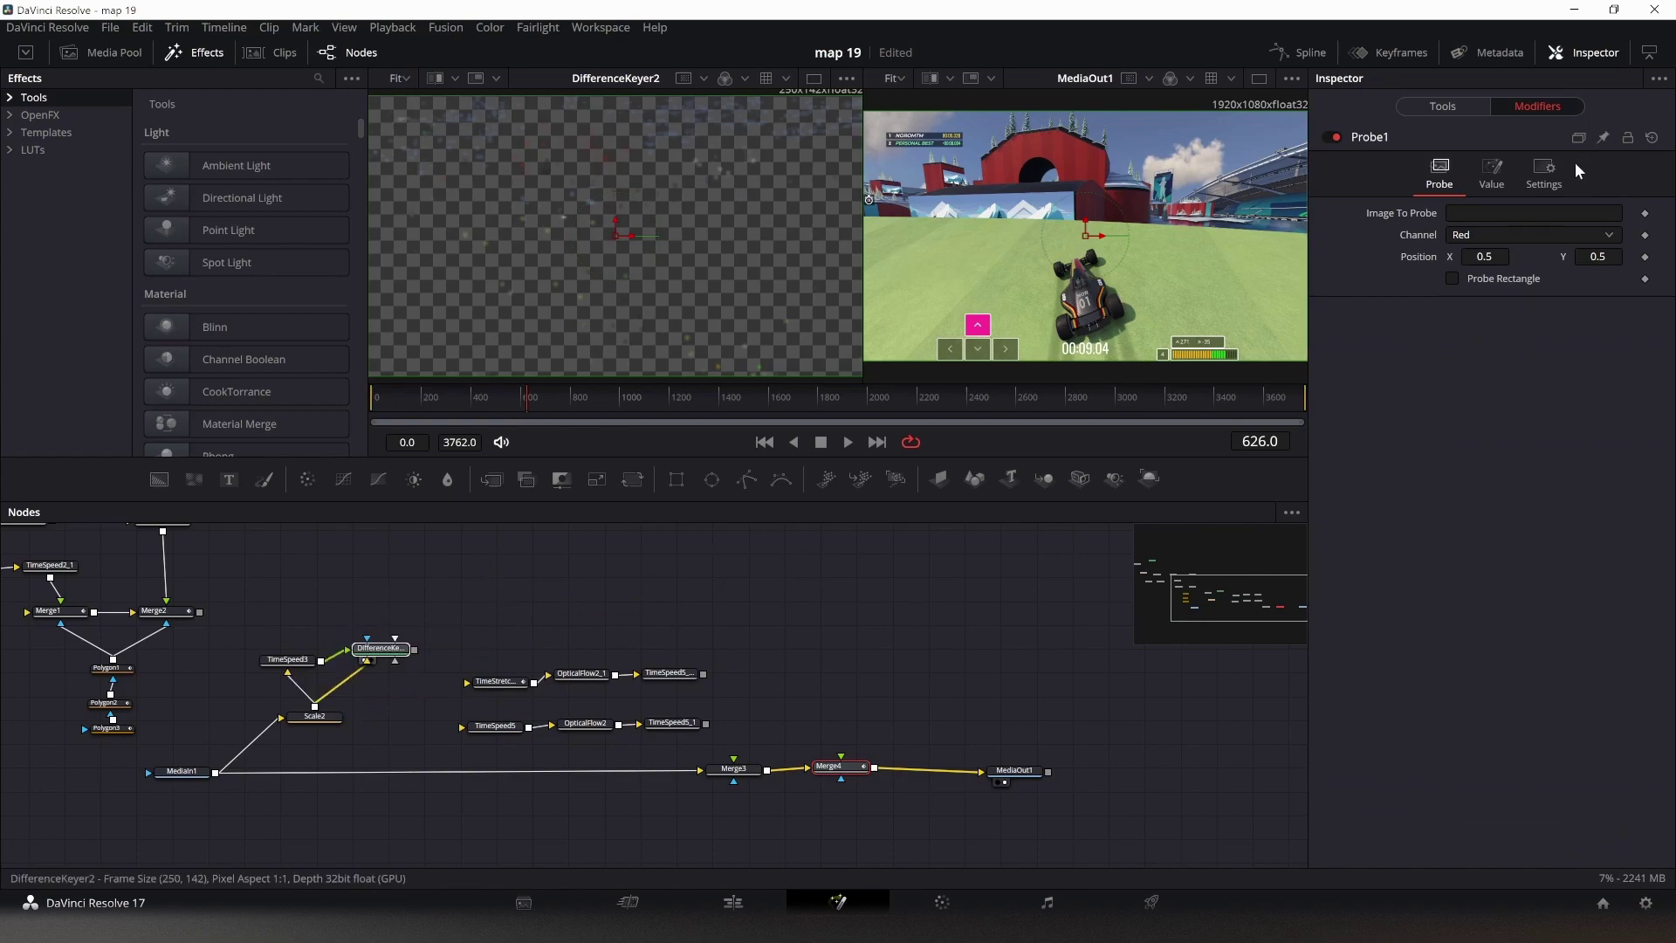
{"action": "left_click_drag", "start_coordinate": [1512, 215], "coordinate": [1512, 214]}
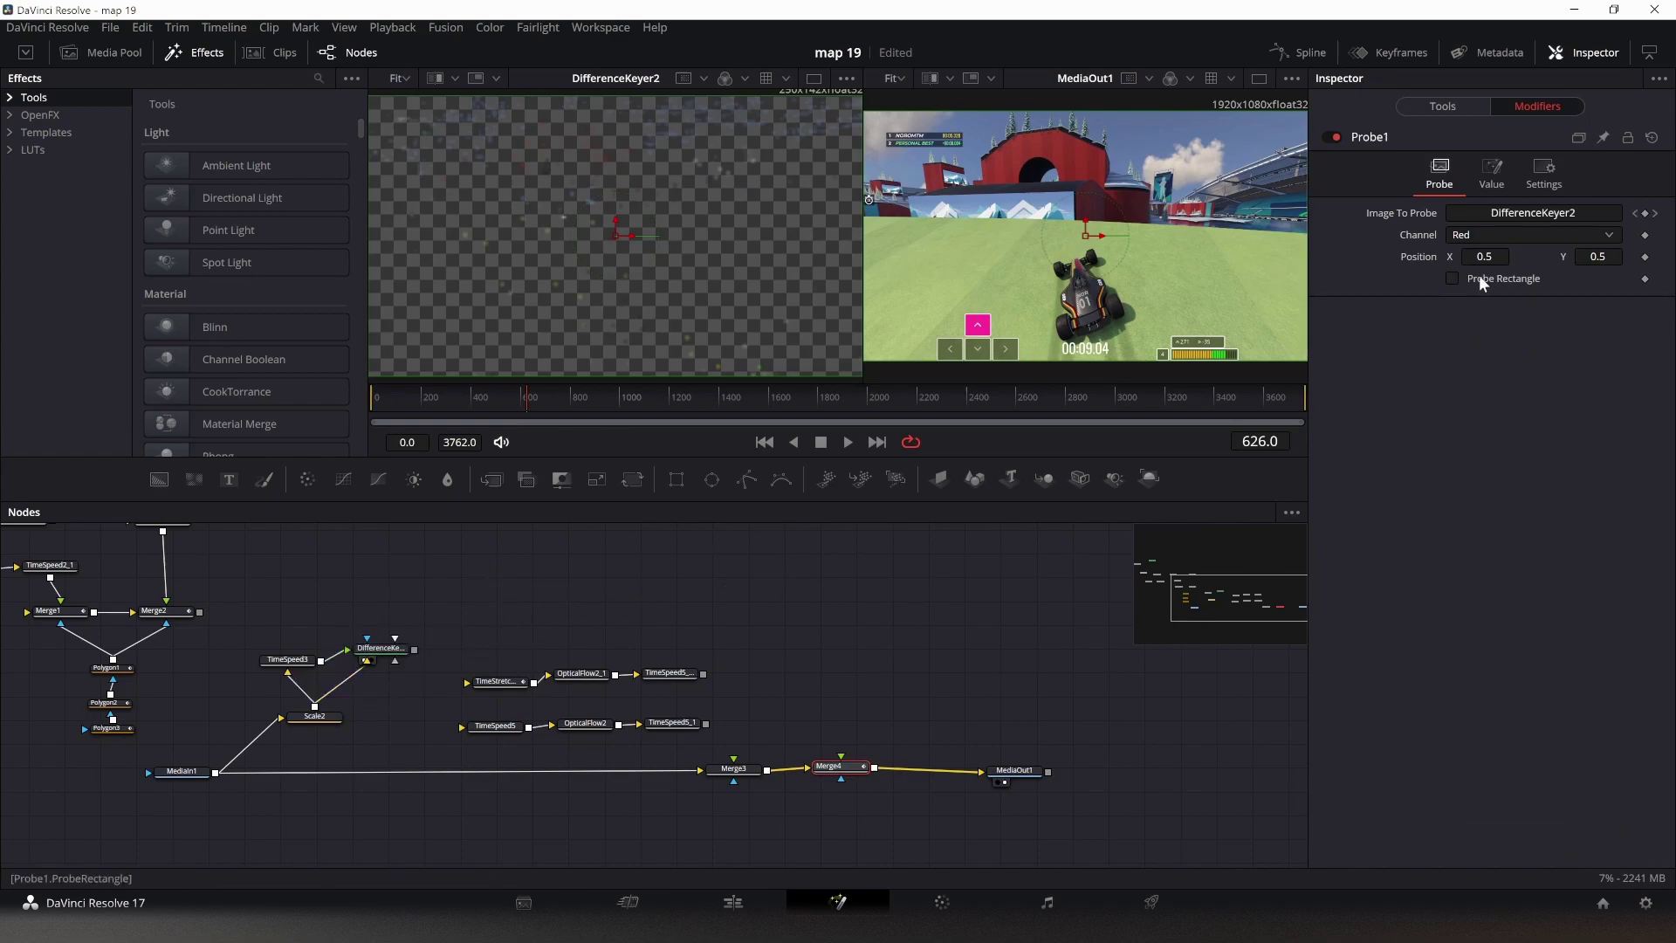
- Set the probe channel to Luma and enable Probe Rectangle with width and height 1.0
{"action": "left_click", "coordinate": [1523, 235]}
{"action": "left_click", "coordinate": [1474, 335]}
{"action": "left_click", "coordinate": [1454, 278]}
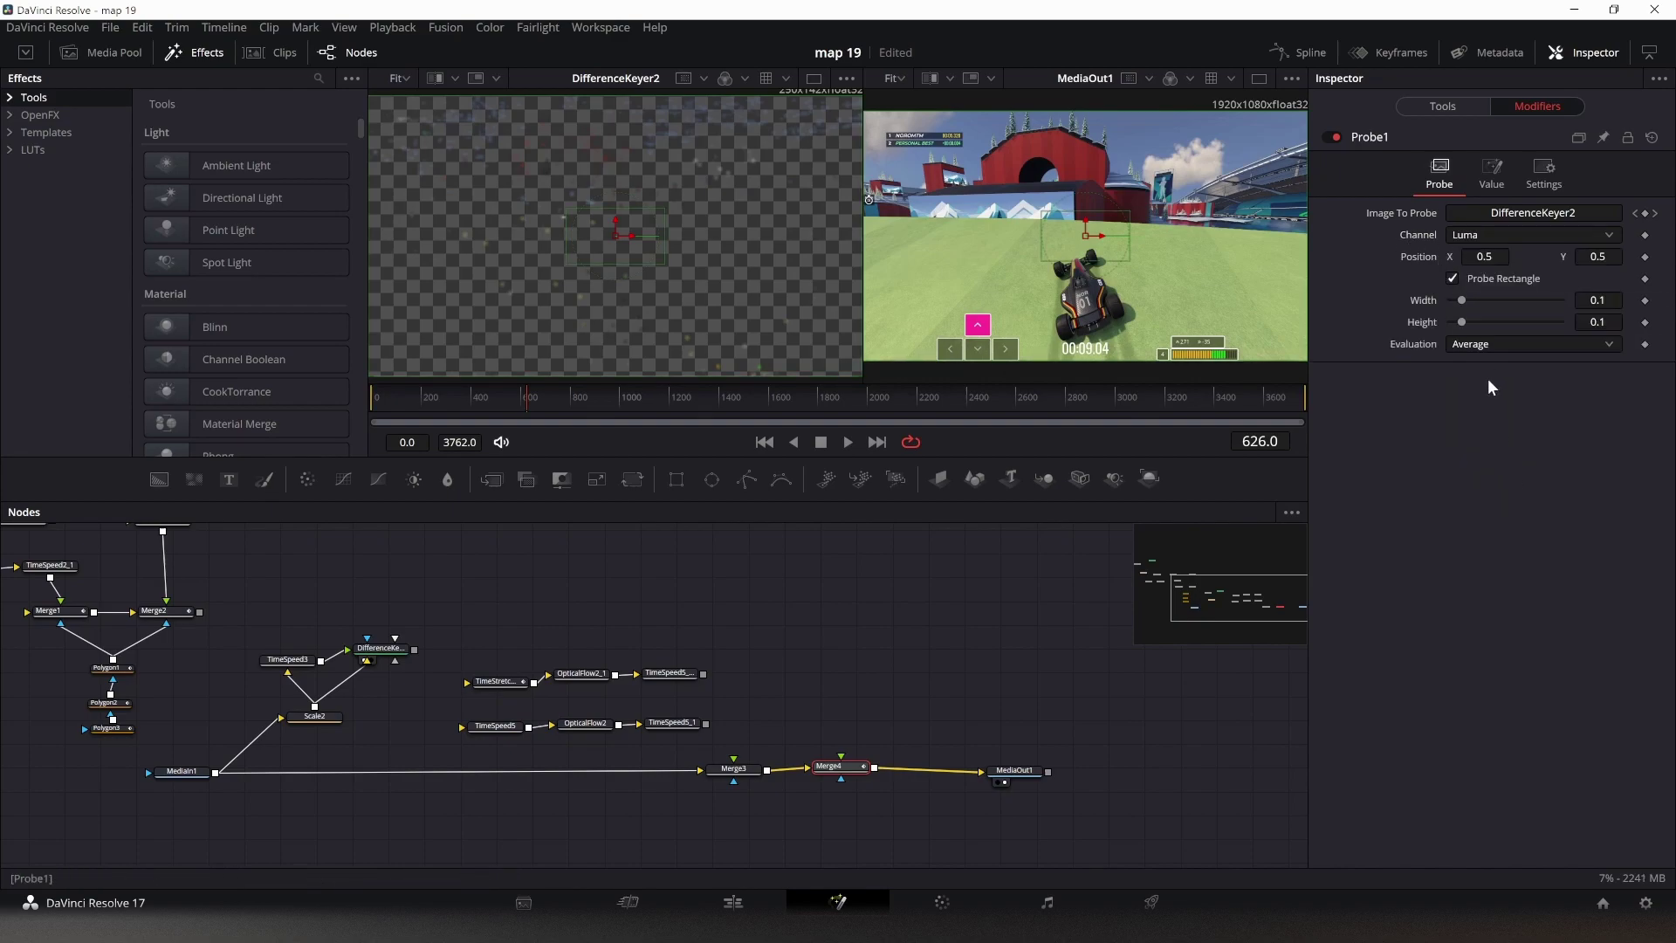
{"action": "left_click_drag", "start_coordinate": [1461, 323], "coordinate": [1576, 326]}
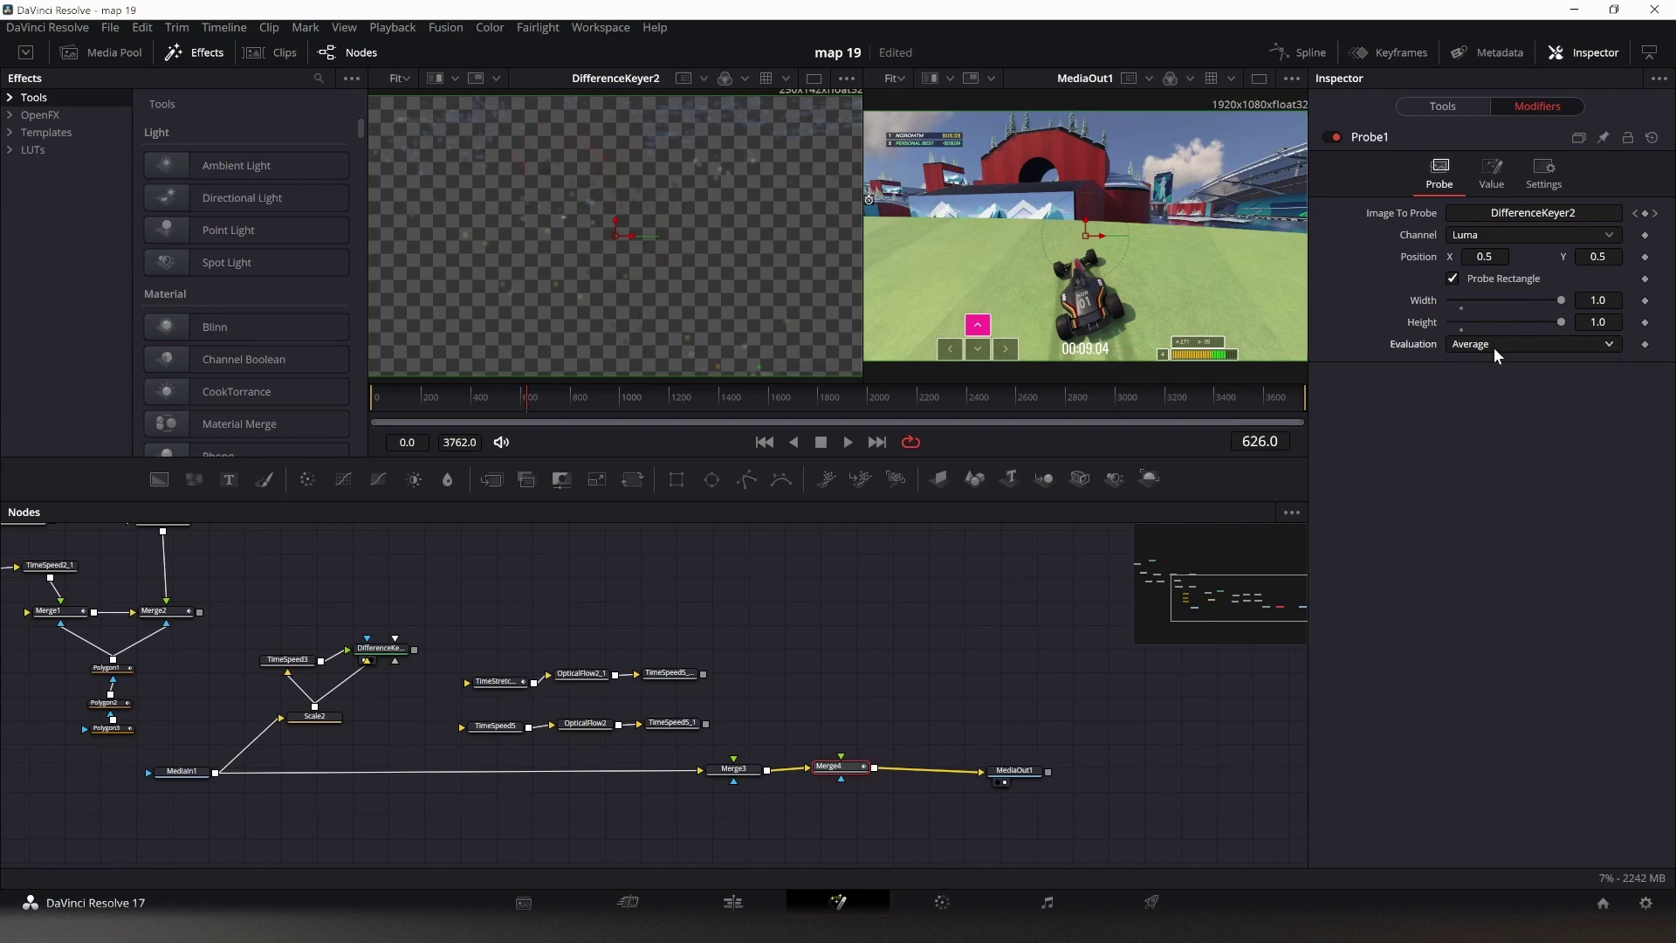
- Compare Merge4's probe value at frames 625 and 626
{"action": "left_click", "coordinate": [1455, 106]}
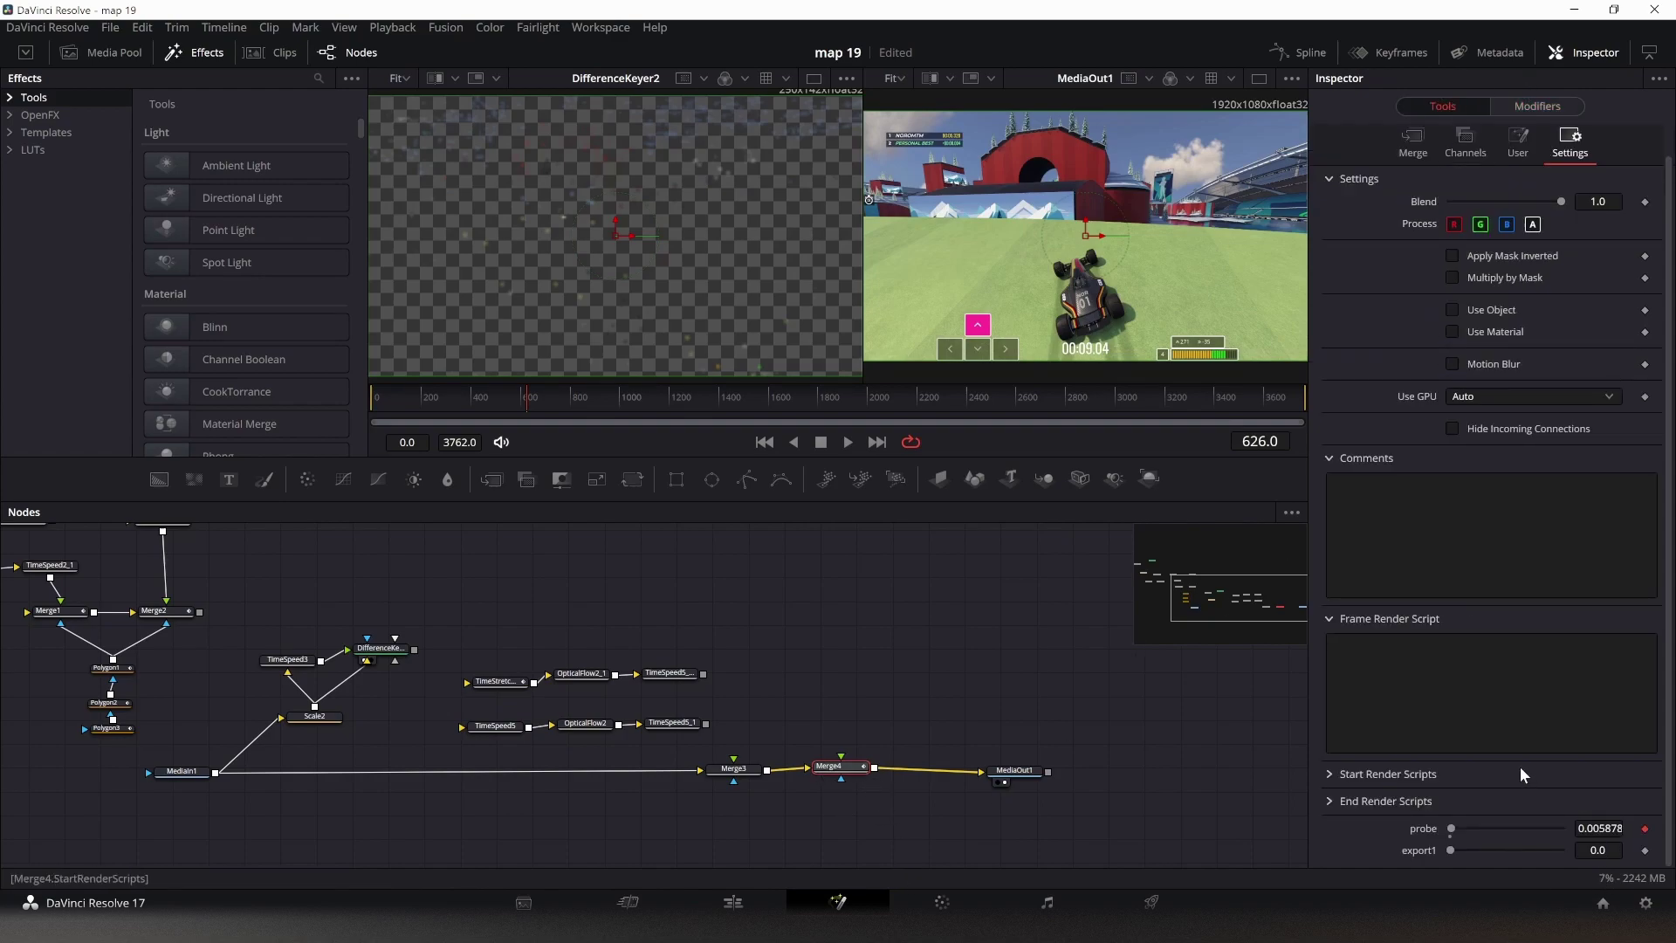
{"action": "key", "text": "Left"}
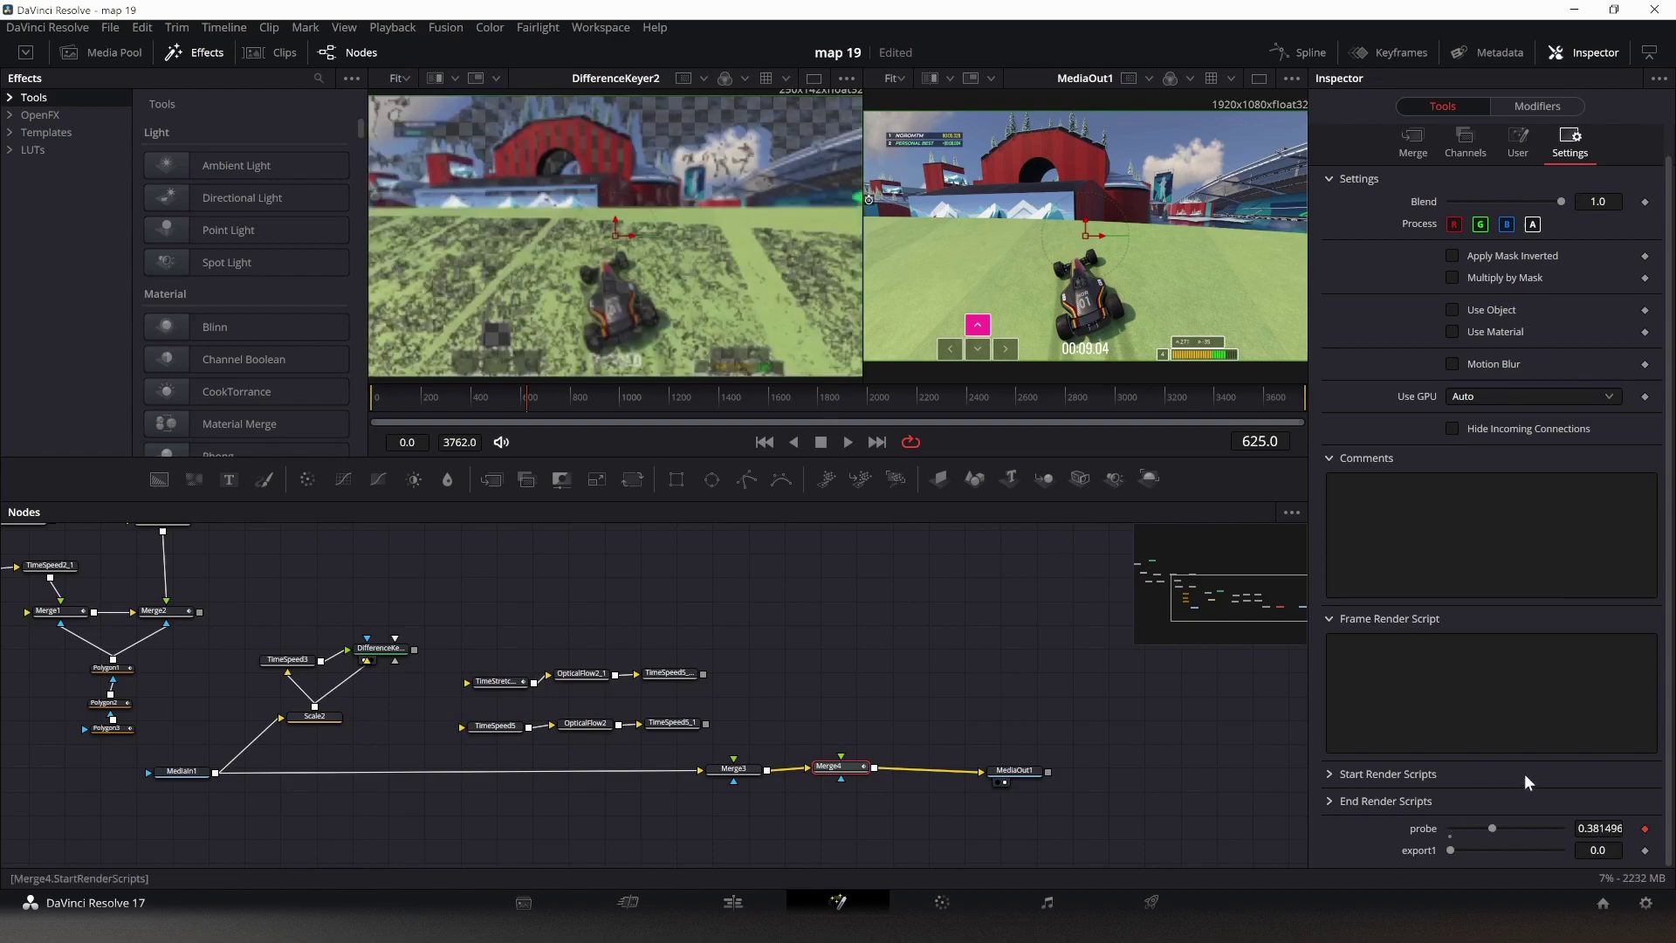
{"action": "key", "text": "Right"}
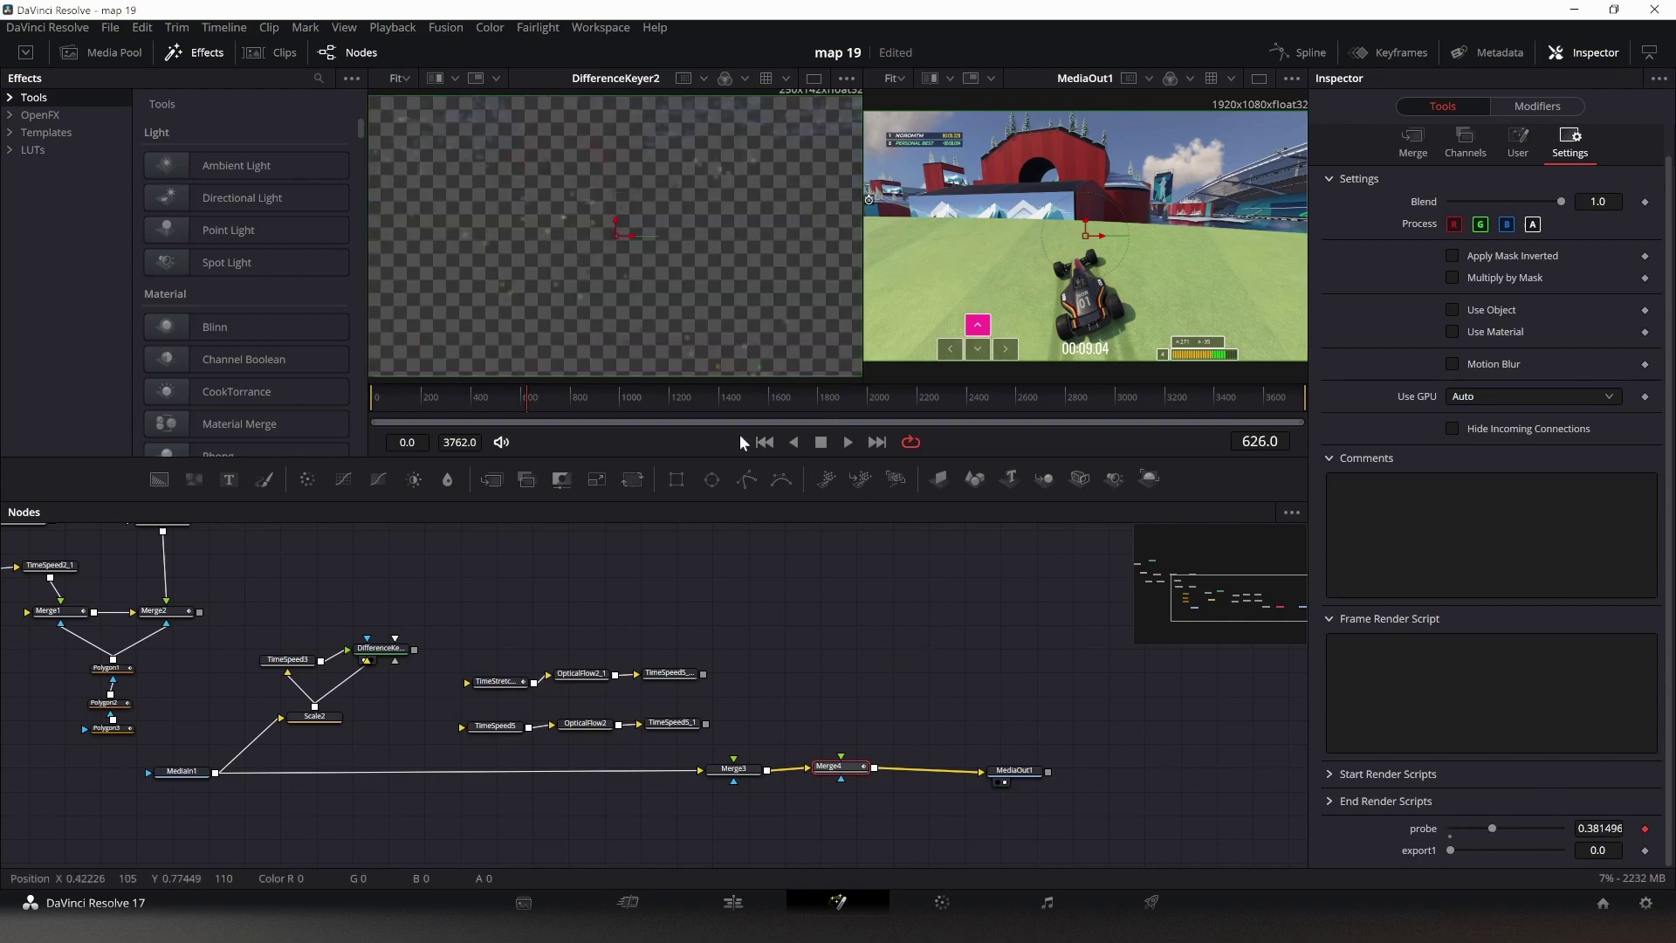
- Give Merge4's Blend the expression iif(time%2==0,1,0)
{"action": "mouse_move", "coordinate": [859, 767]}
{"action": "left_mouse_down"}
{"action": "mouse_move", "coordinate": [844, 763]}
{"action": "mouse_move", "coordinate": [857, 768]}
{"action": "left_mouse_up"}
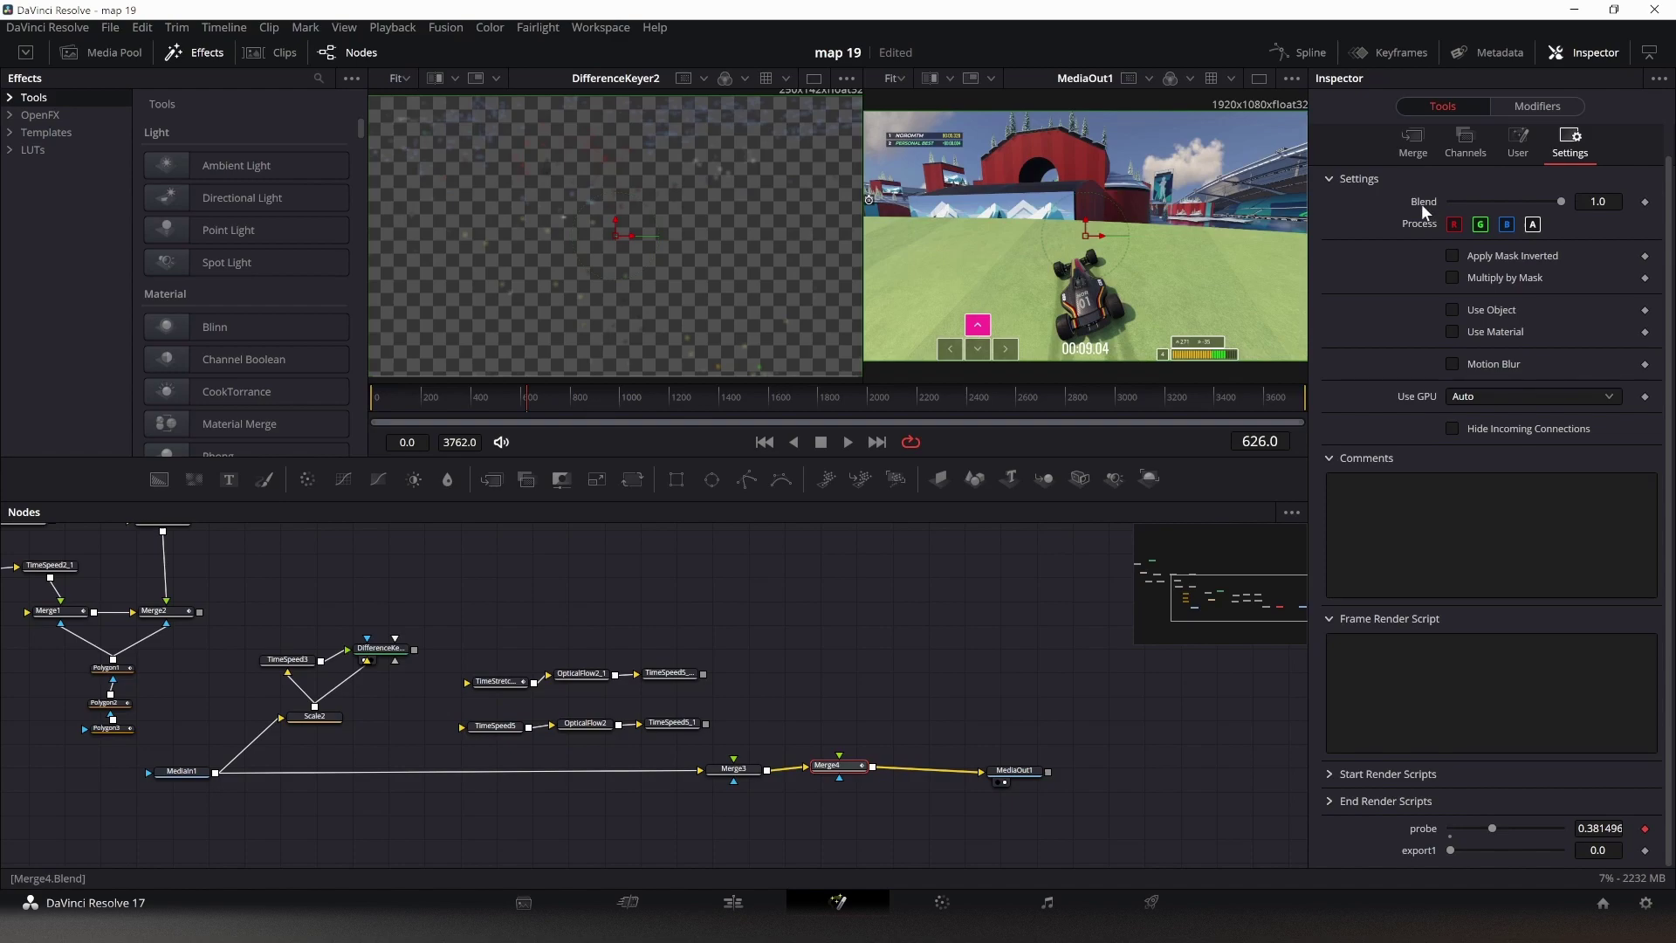
{"action": "left_click", "coordinate": [738, 768]}
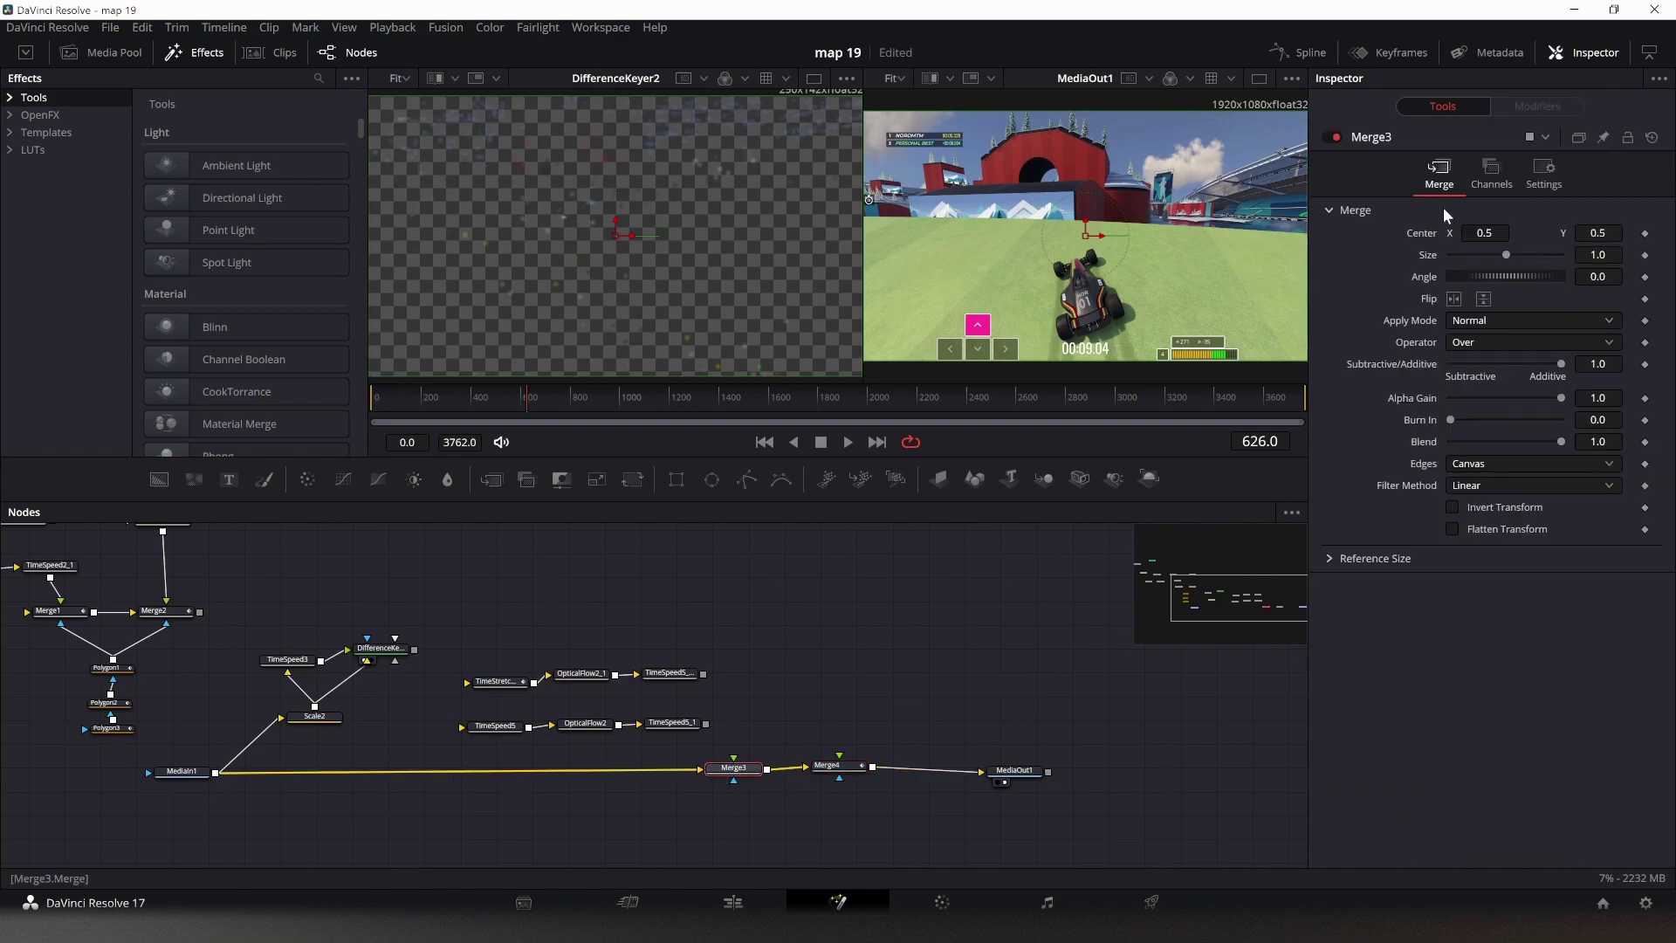
{"action": "left_click", "coordinate": [834, 766]}
{"action": "right_click", "coordinate": [1419, 234]}
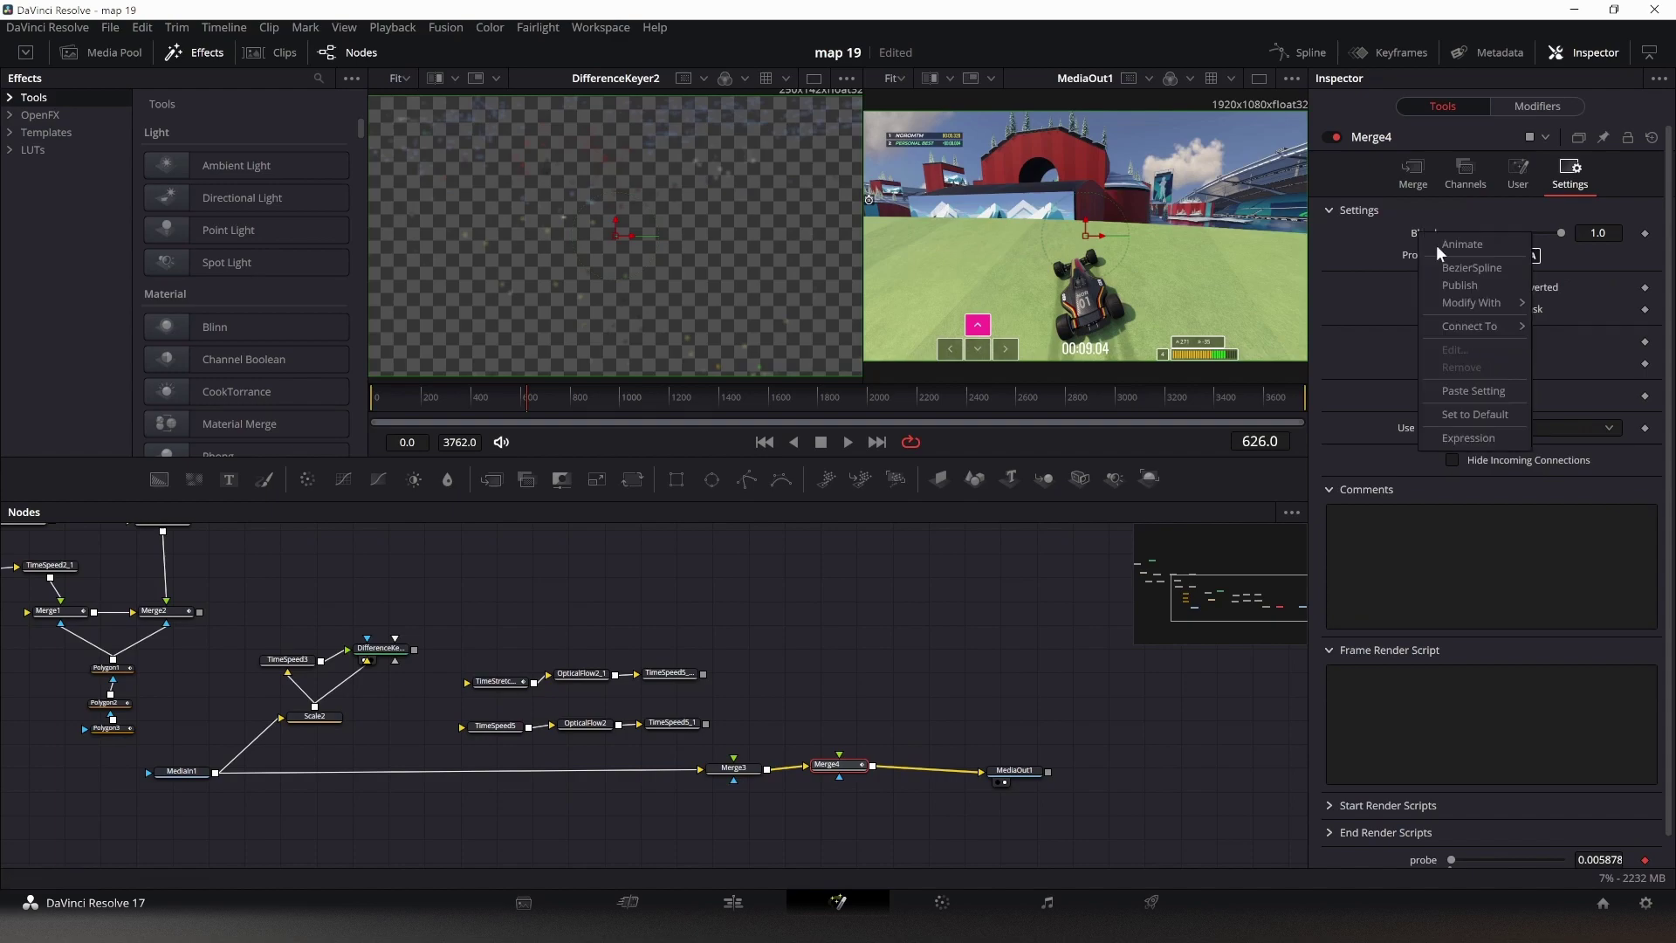
{"action": "left_click", "coordinate": [1470, 438]}
{"action": "type", "text": "iif(time%2==0,1,0)"}
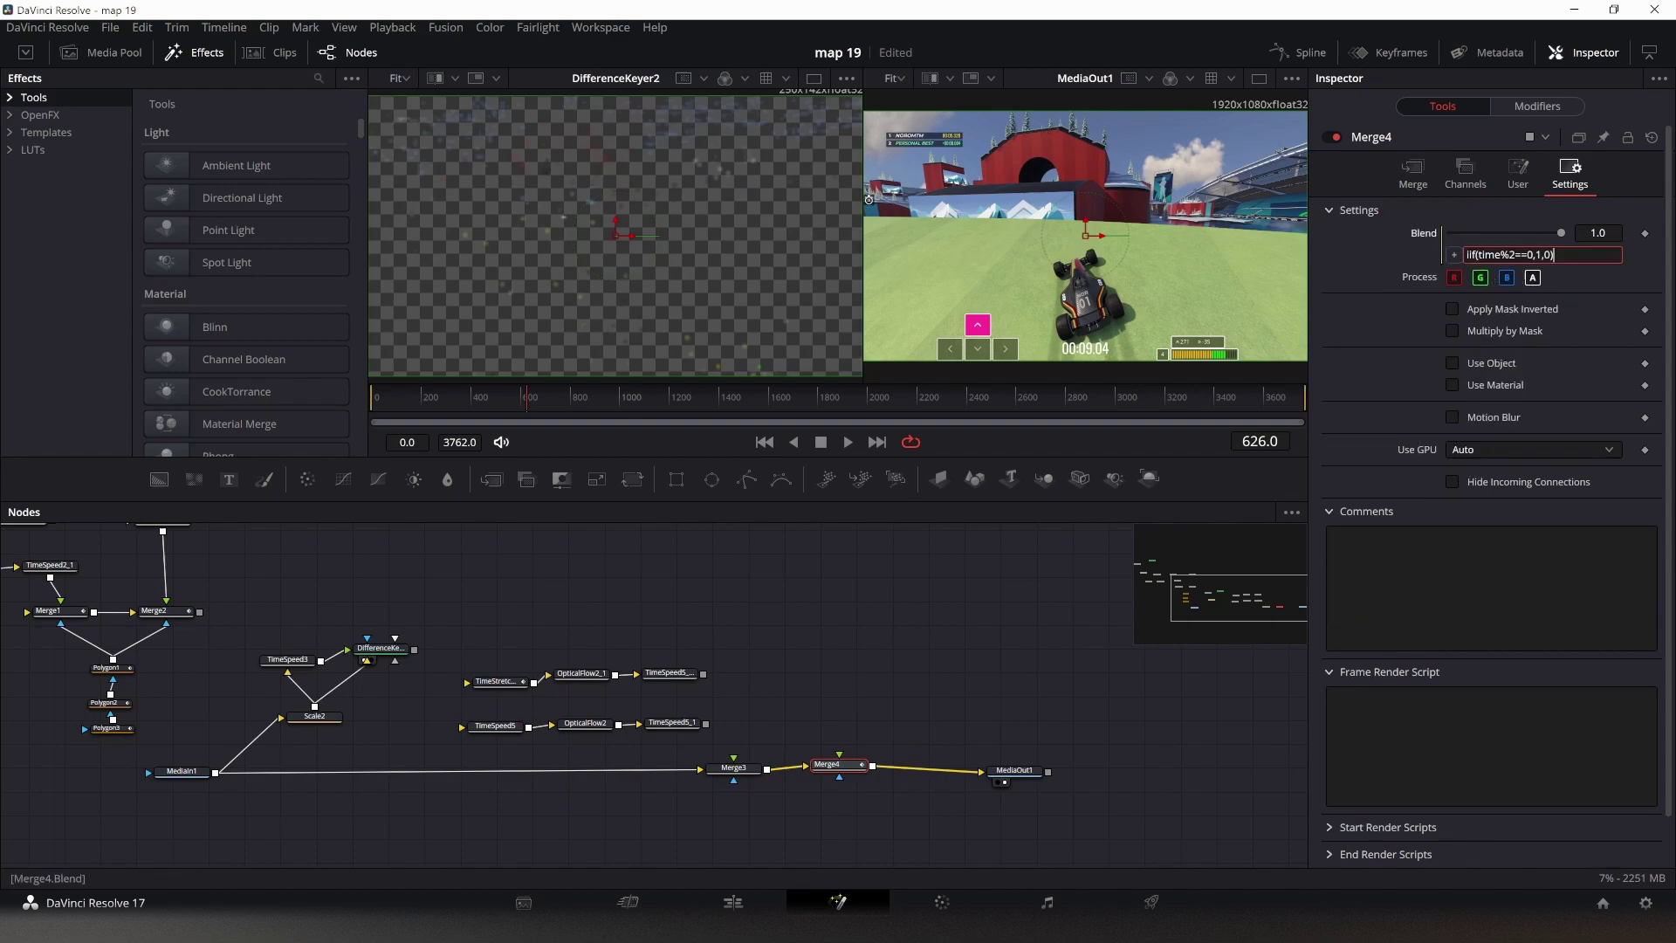
- Copy Merge4's Blend expression iif(time%2==0,1,0) to the Blend setting of Merge3
{"action": "mouse_move", "coordinate": [1517, 254]}
{"action": "left_mouse_down"}
{"action": "mouse_move", "coordinate": [1478, 255]}
{"action": "mouse_move", "coordinate": [1529, 255]}
{"action": "left_mouse_up"}
{"action": "left_click", "coordinate": [1540, 255]}
{"action": "left_click", "coordinate": [733, 768]}
{"action": "right_click", "coordinate": [1416, 235]}
{"action": "left_click", "coordinate": [1439, 434]}
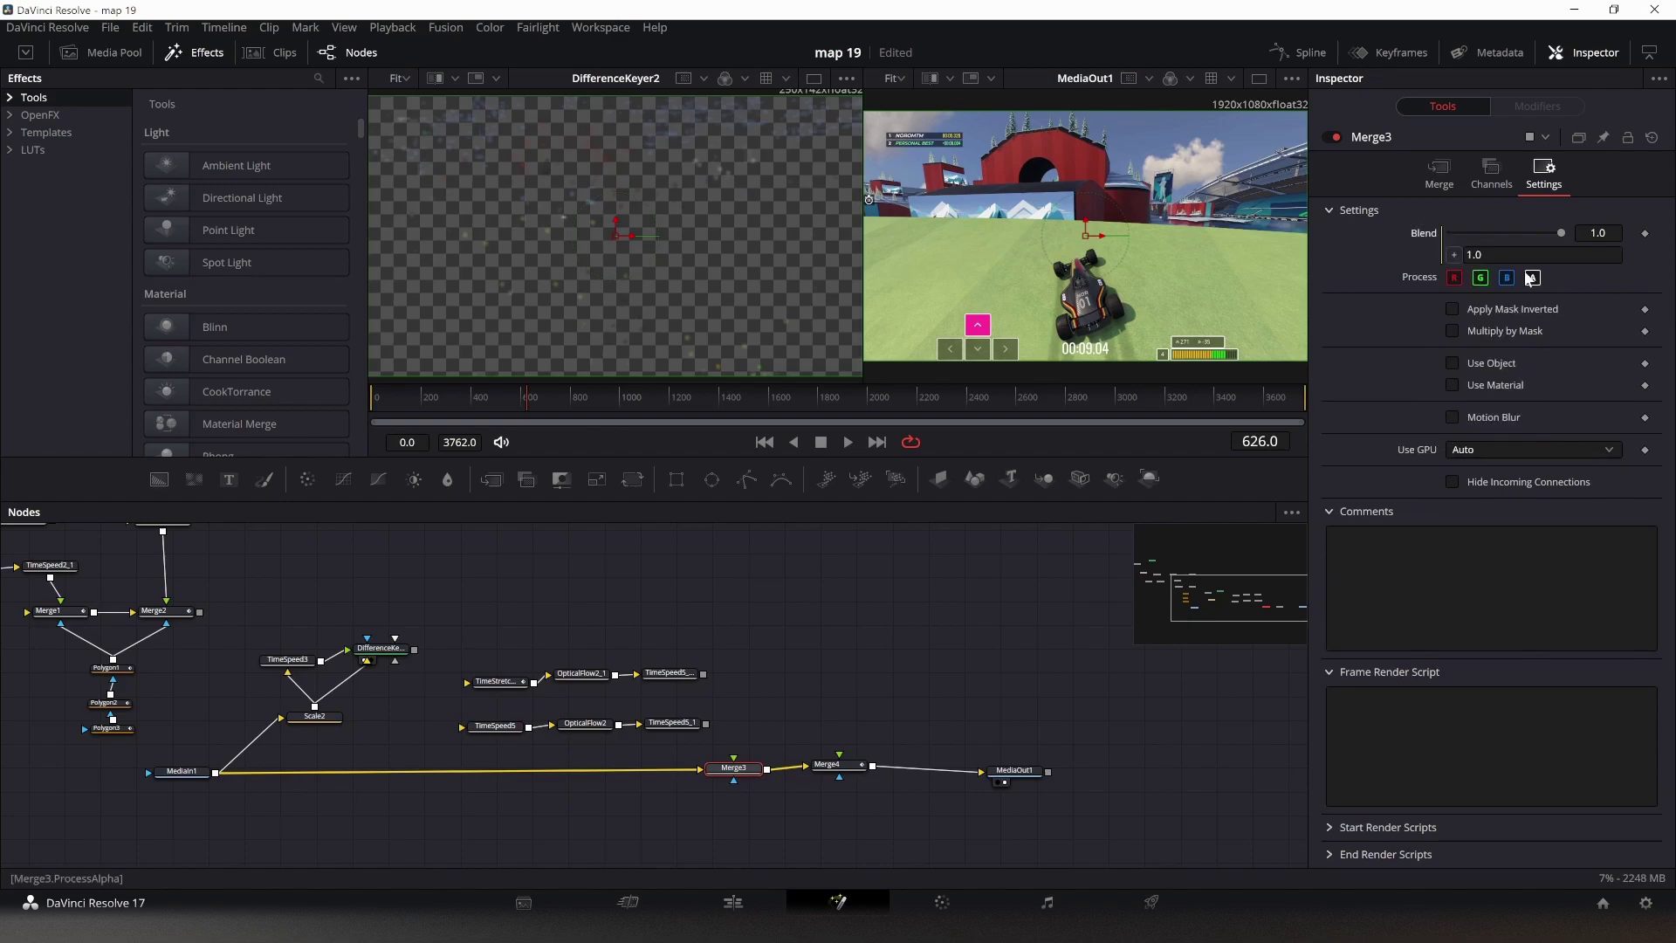
{"action": "double_click", "coordinate": [1475, 255]}
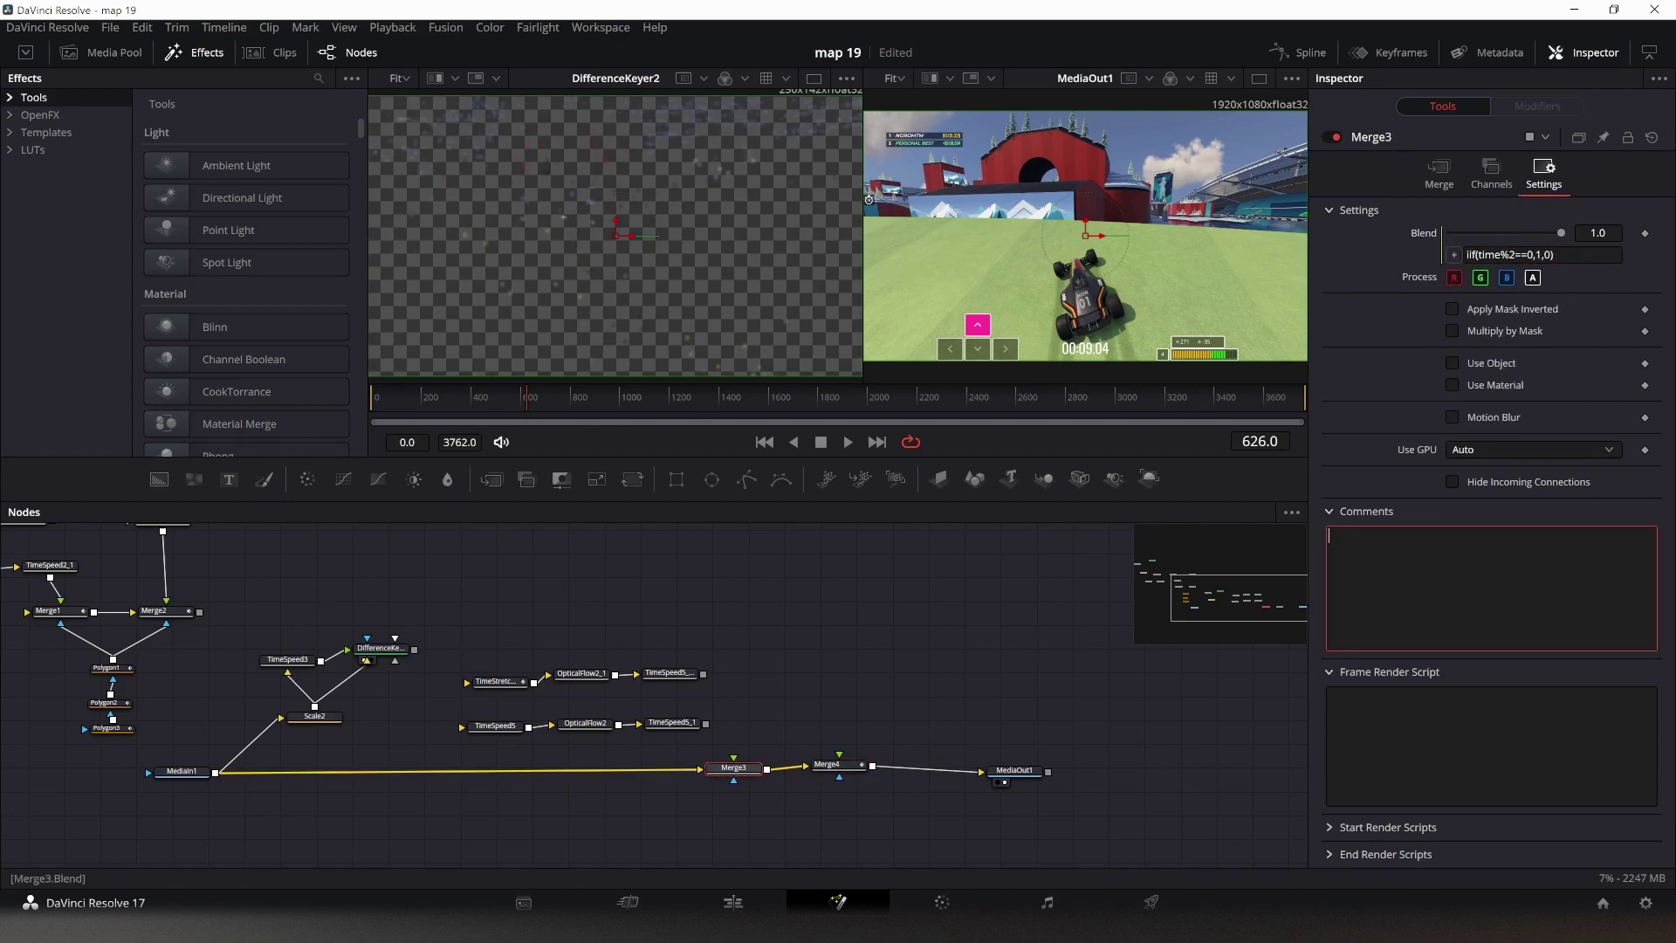
- Swap the two result values in Merge3's Blend expression so it reads iif(time%2==0,0,1)
{"action": "left_click", "coordinate": [1542, 254]}
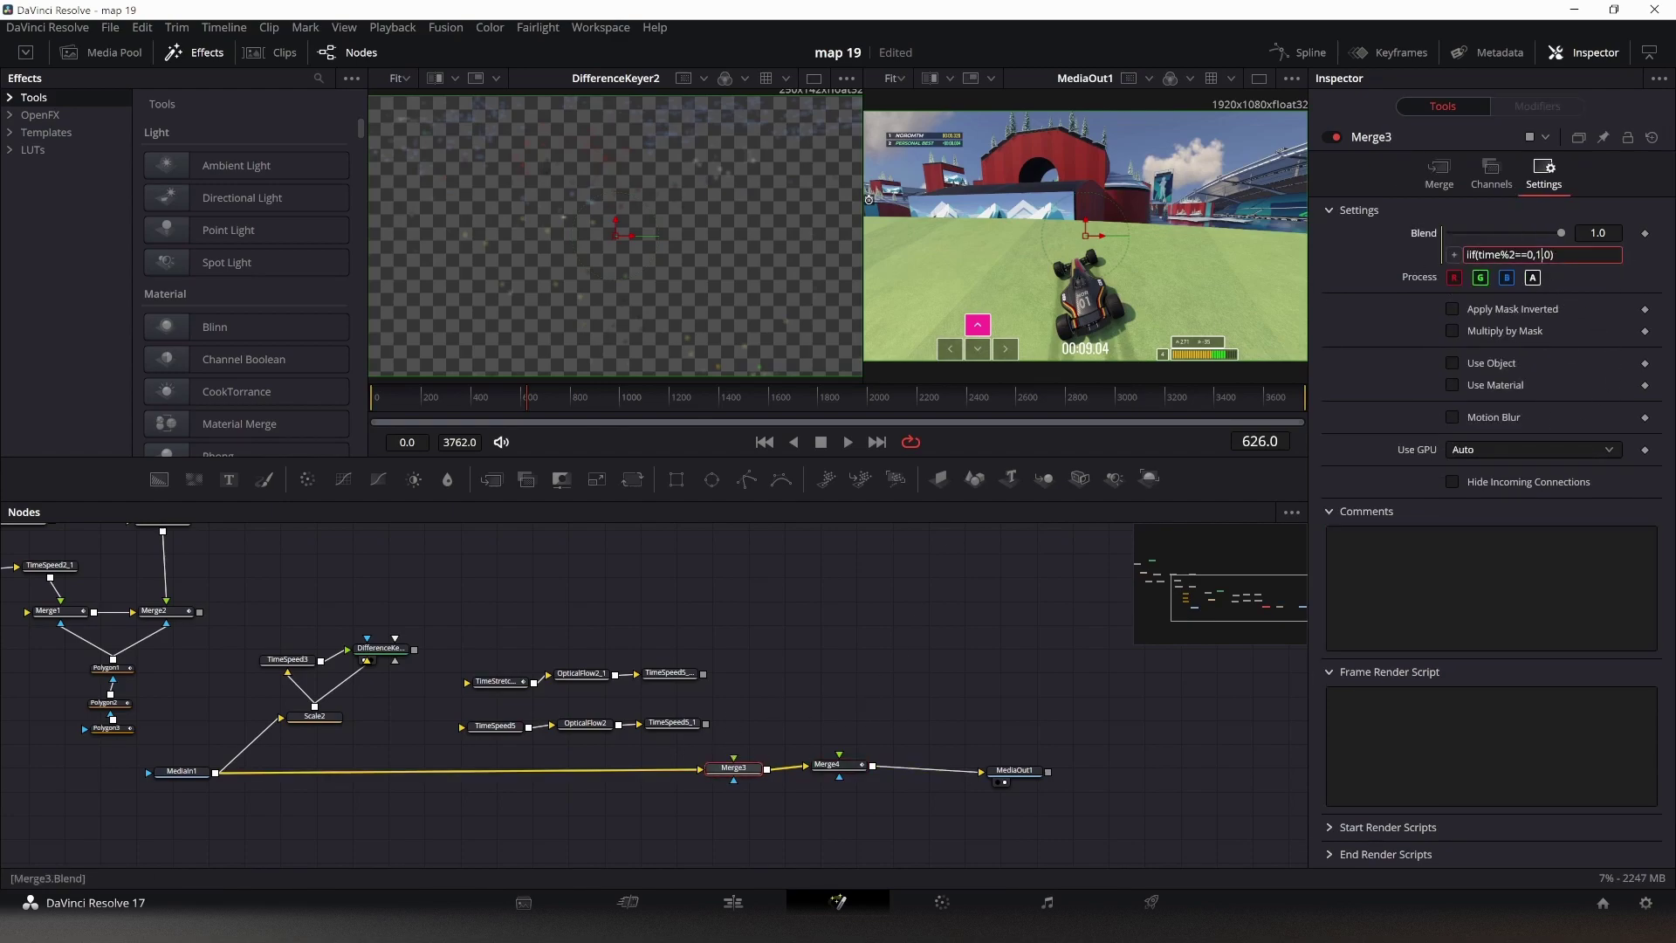
{"action": "key", "text": "BackSpace"}
{"action": "type", "text": "0"}
{"action": "key", "text": "Right"}
{"action": "key", "text": "Right"}
{"action": "key", "text": "BackSpace"}
{"action": "type", "text": "1"}
{"action": "key", "text": "Return"}
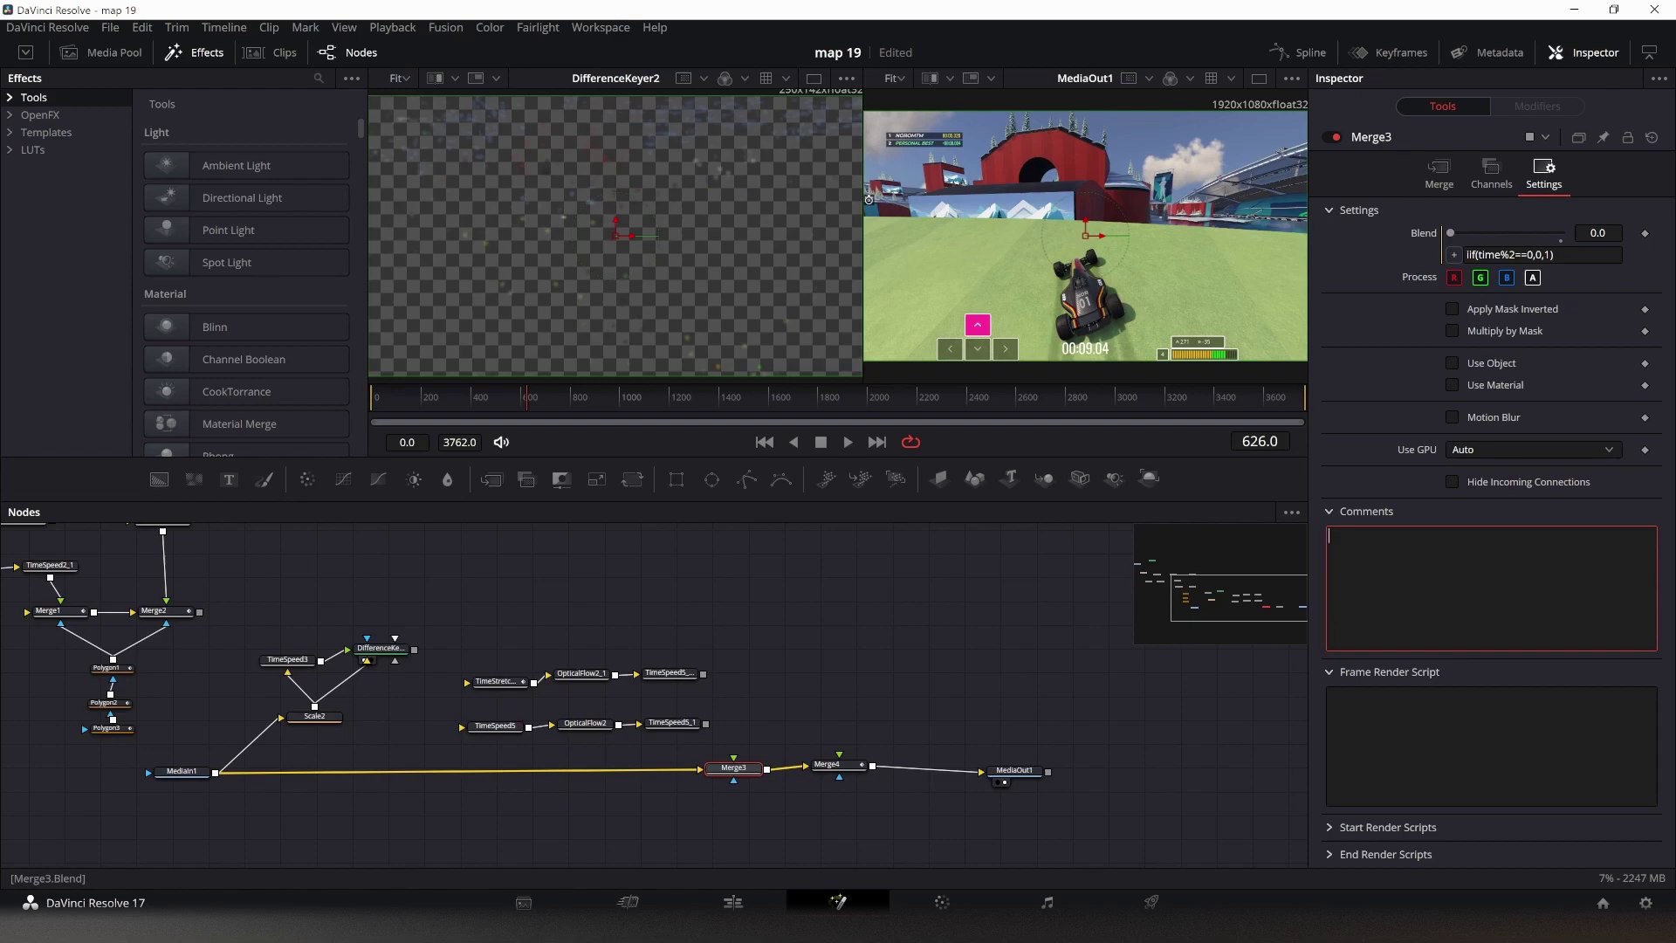
{"action": "left_click", "coordinate": [1538, 254]}
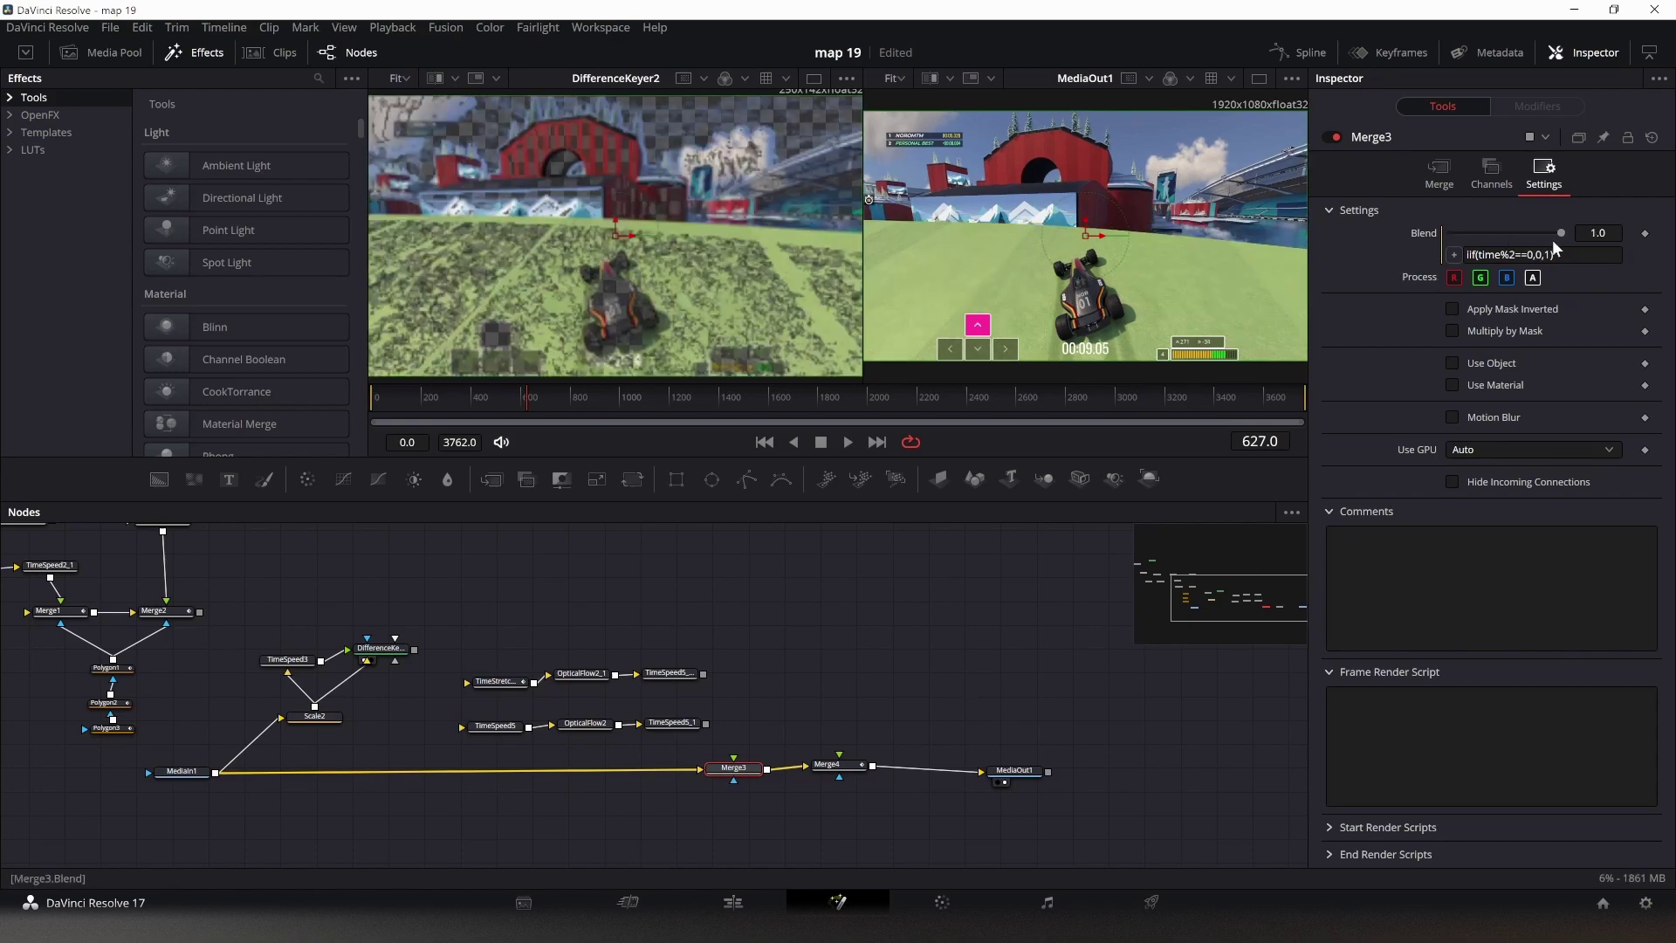
- Compare the Blend expressions of Merge3 and Merge4
{"action": "left_click", "coordinate": [855, 766]}
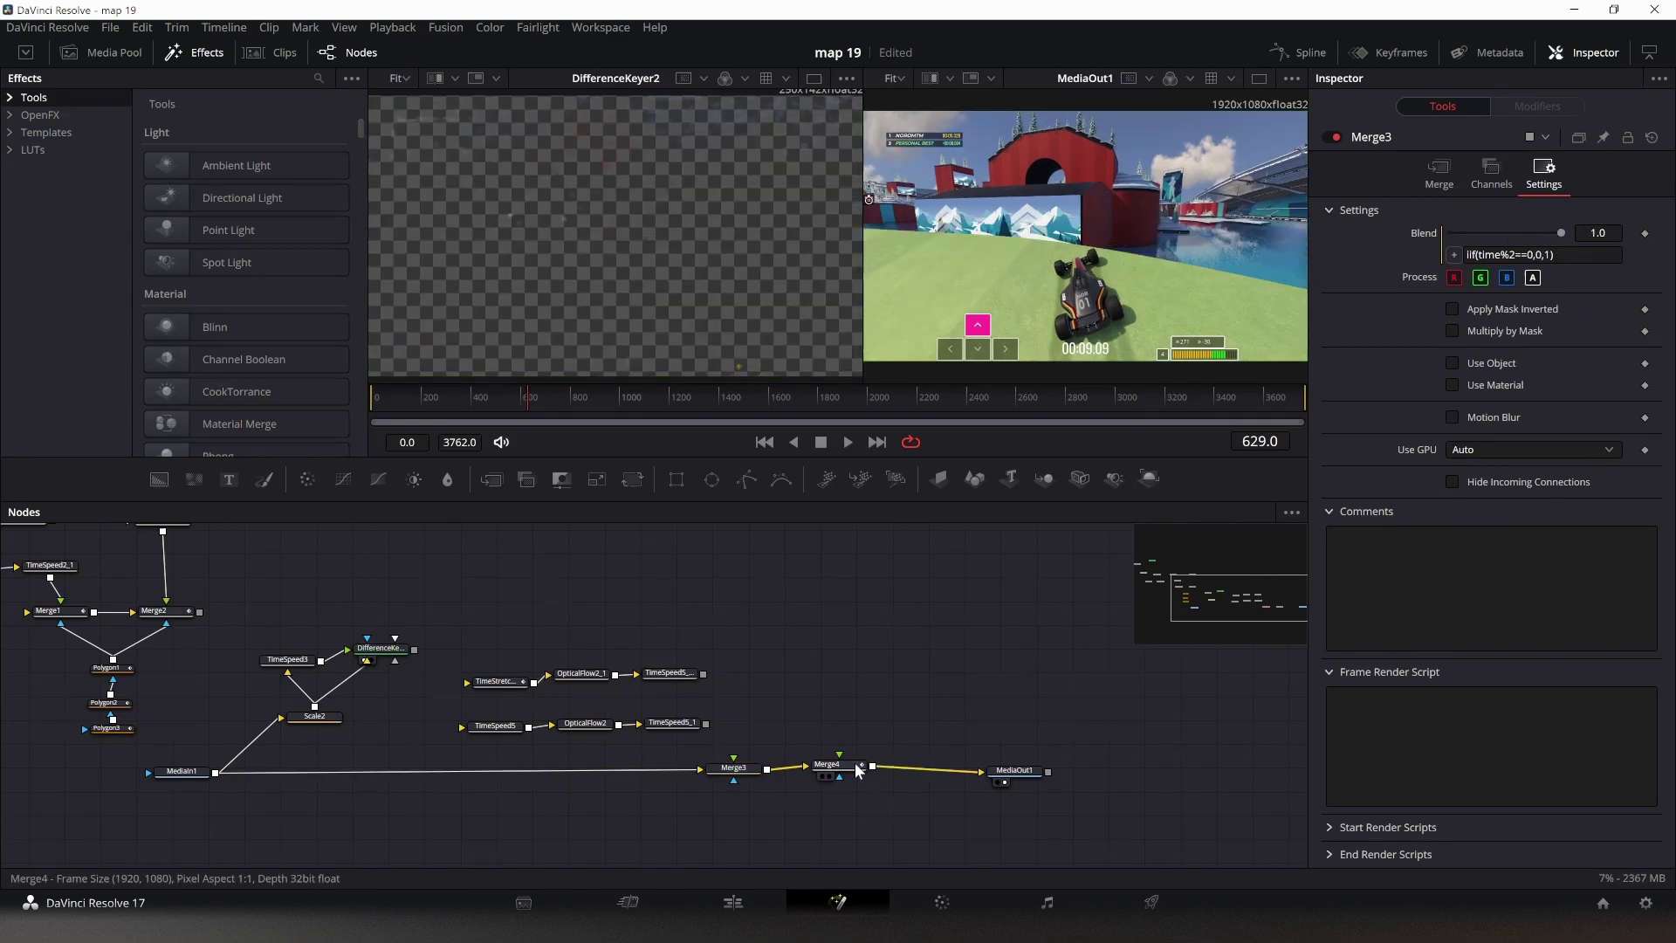
{"action": "left_click", "coordinate": [734, 767]}
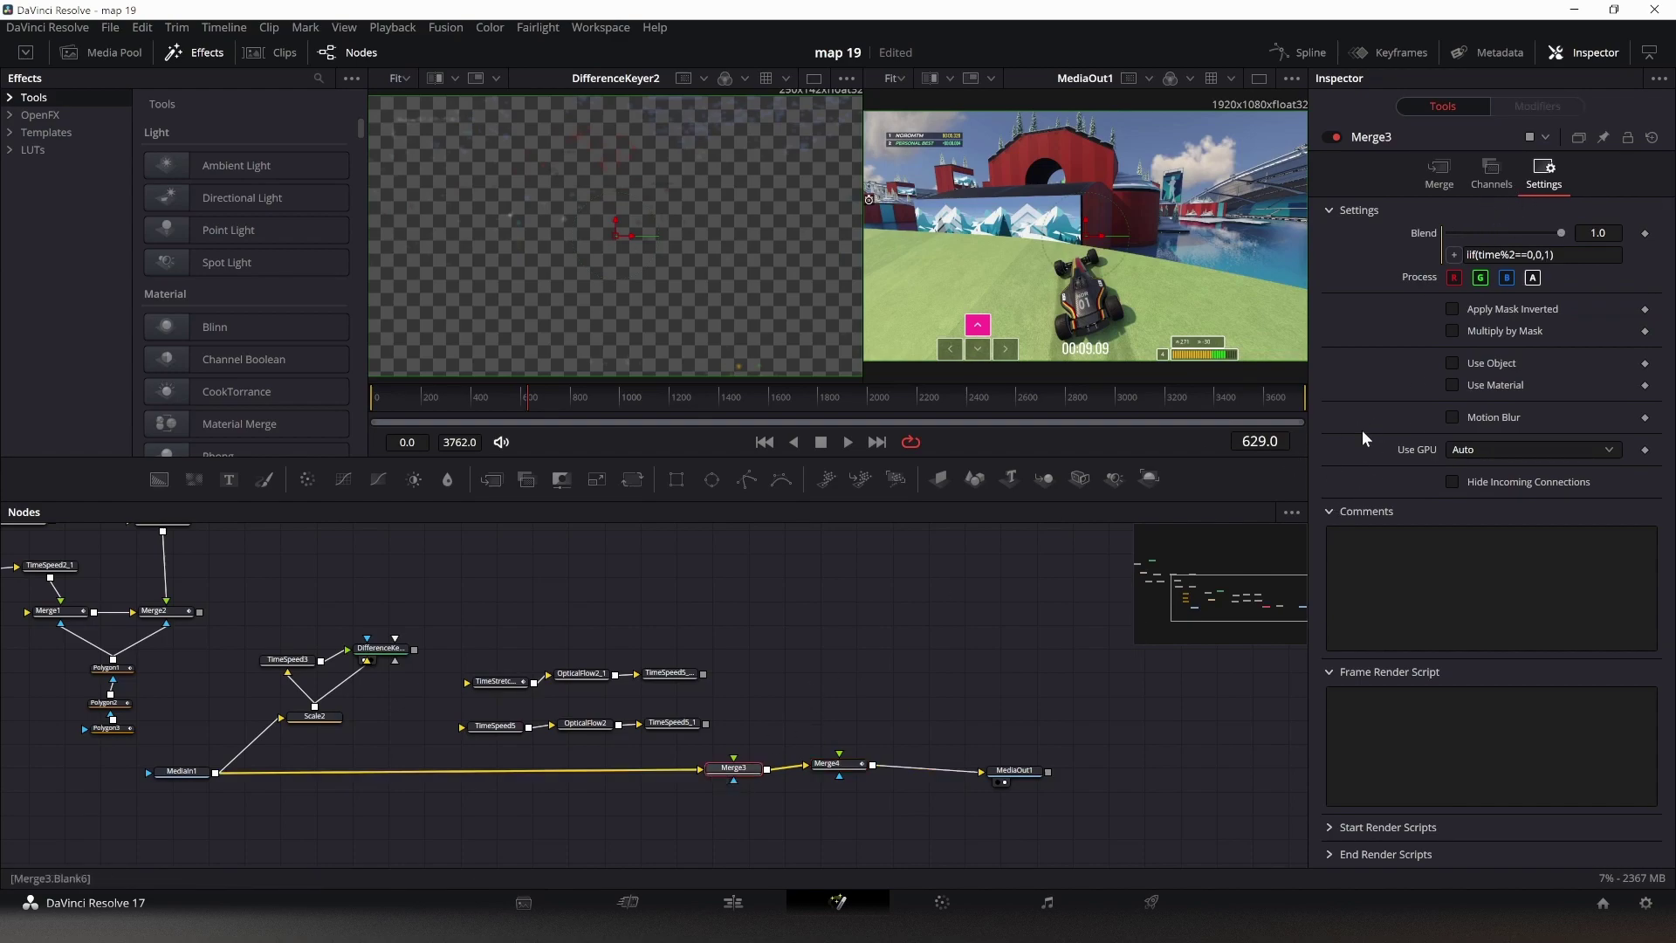
{"action": "left_click", "coordinate": [827, 764]}
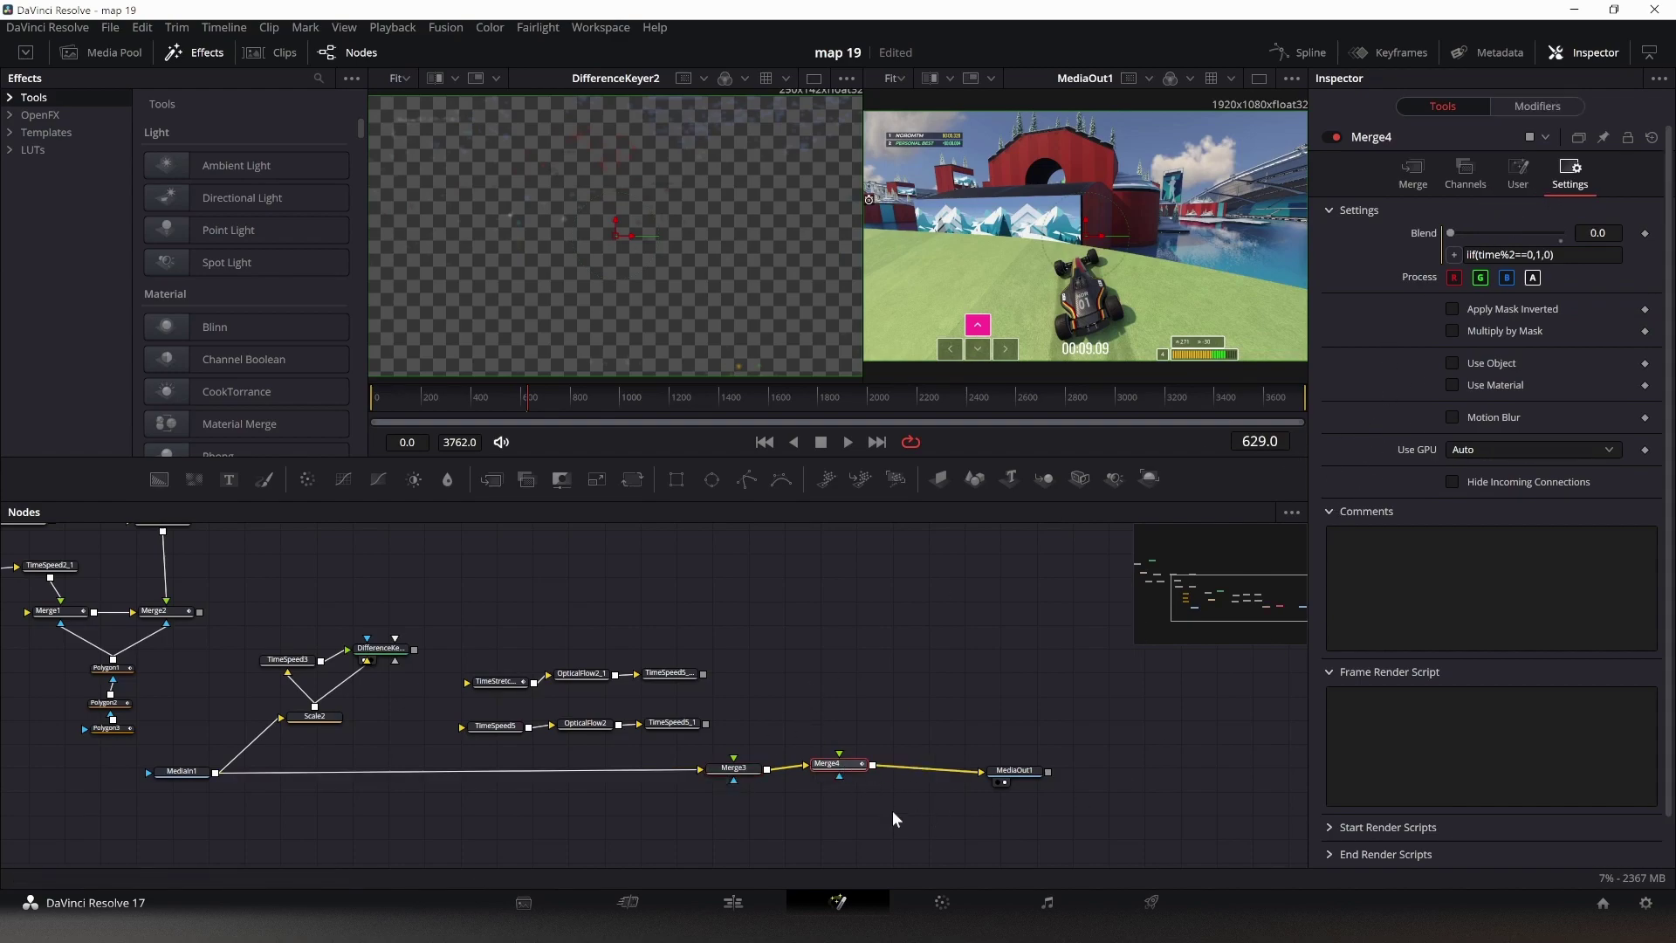
- Connect MediaIn1's output to the inputs of both TimeSpeed5 and the TimeStretcher node
{"action": "left_click_drag", "start_coordinate": [215, 772], "coordinate": [463, 727]}
{"action": "left_click_drag", "start_coordinate": [857, 679], "coordinate": [798, 672]}
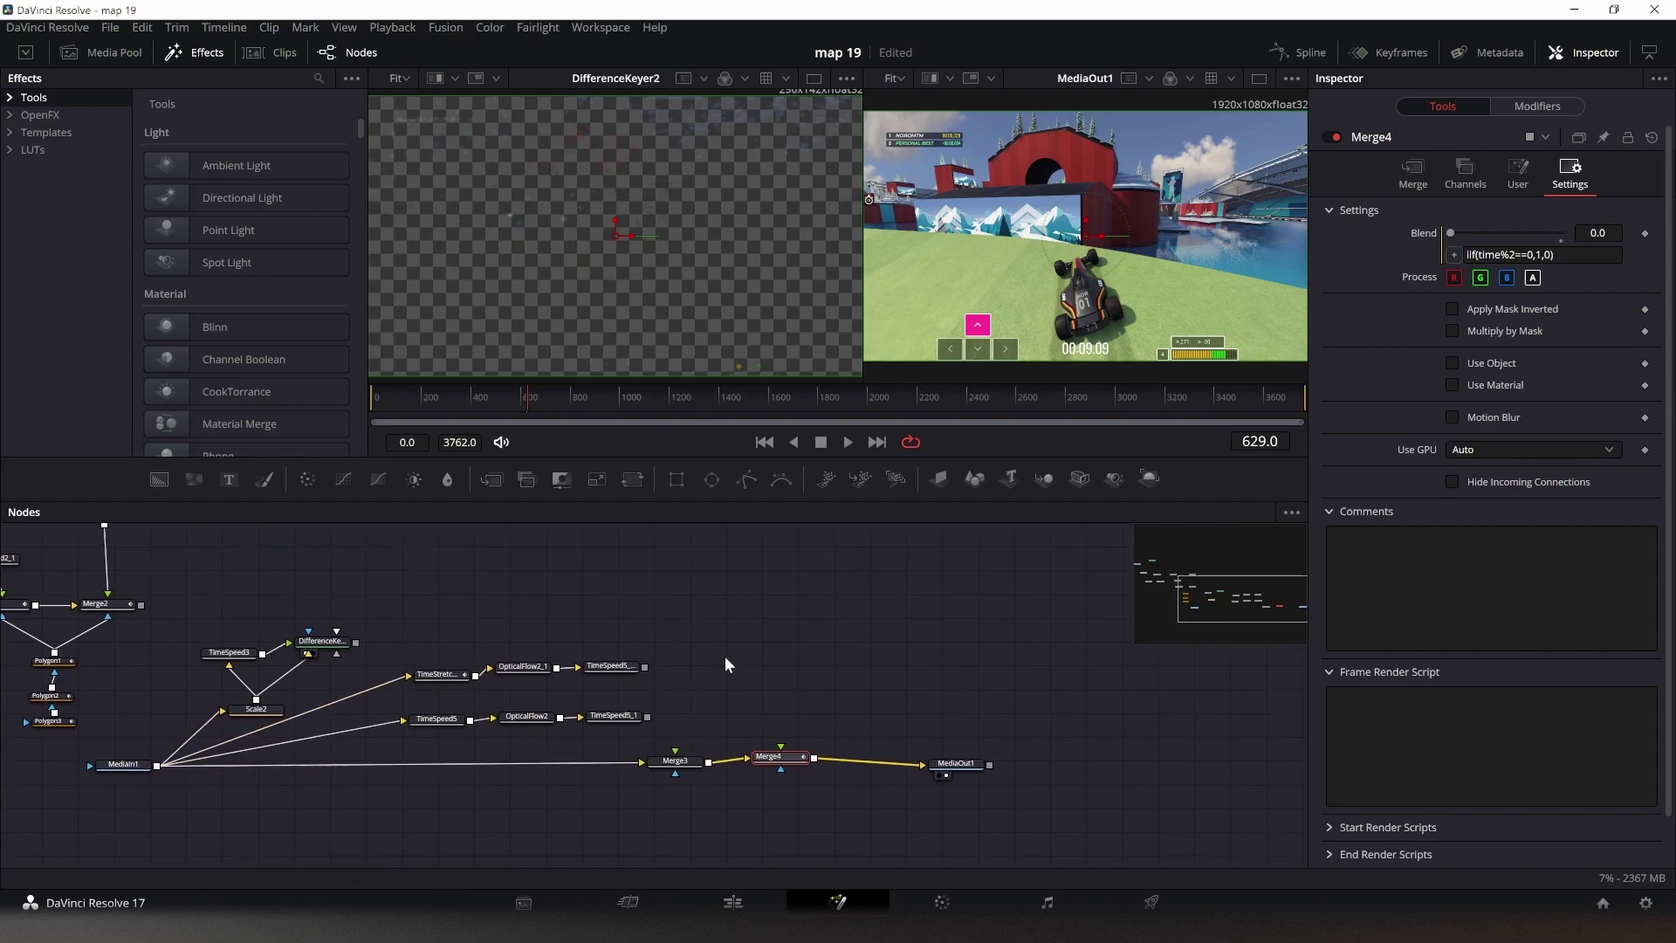
- View TimeSpeed5_1_1 beside MediaOut1, go back one frame to 628 and inspect the node's speed and delay controls
{"action": "left_click_drag", "start_coordinate": [672, 316], "coordinate": [674, 321]}
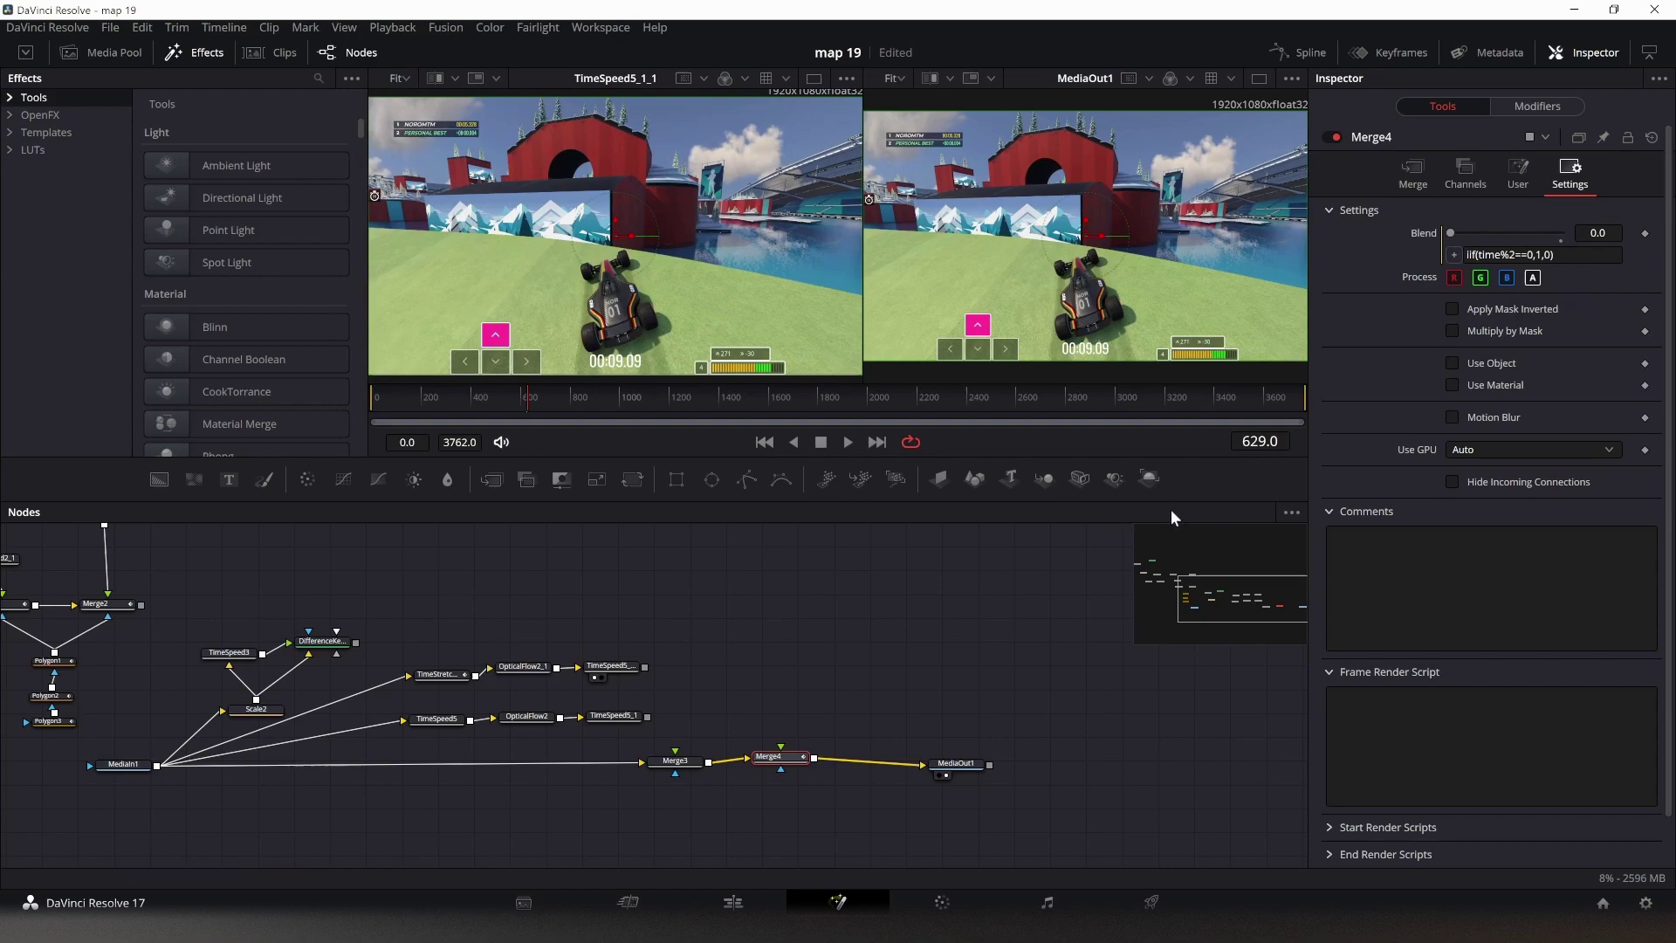
{"action": "key", "text": "Left"}
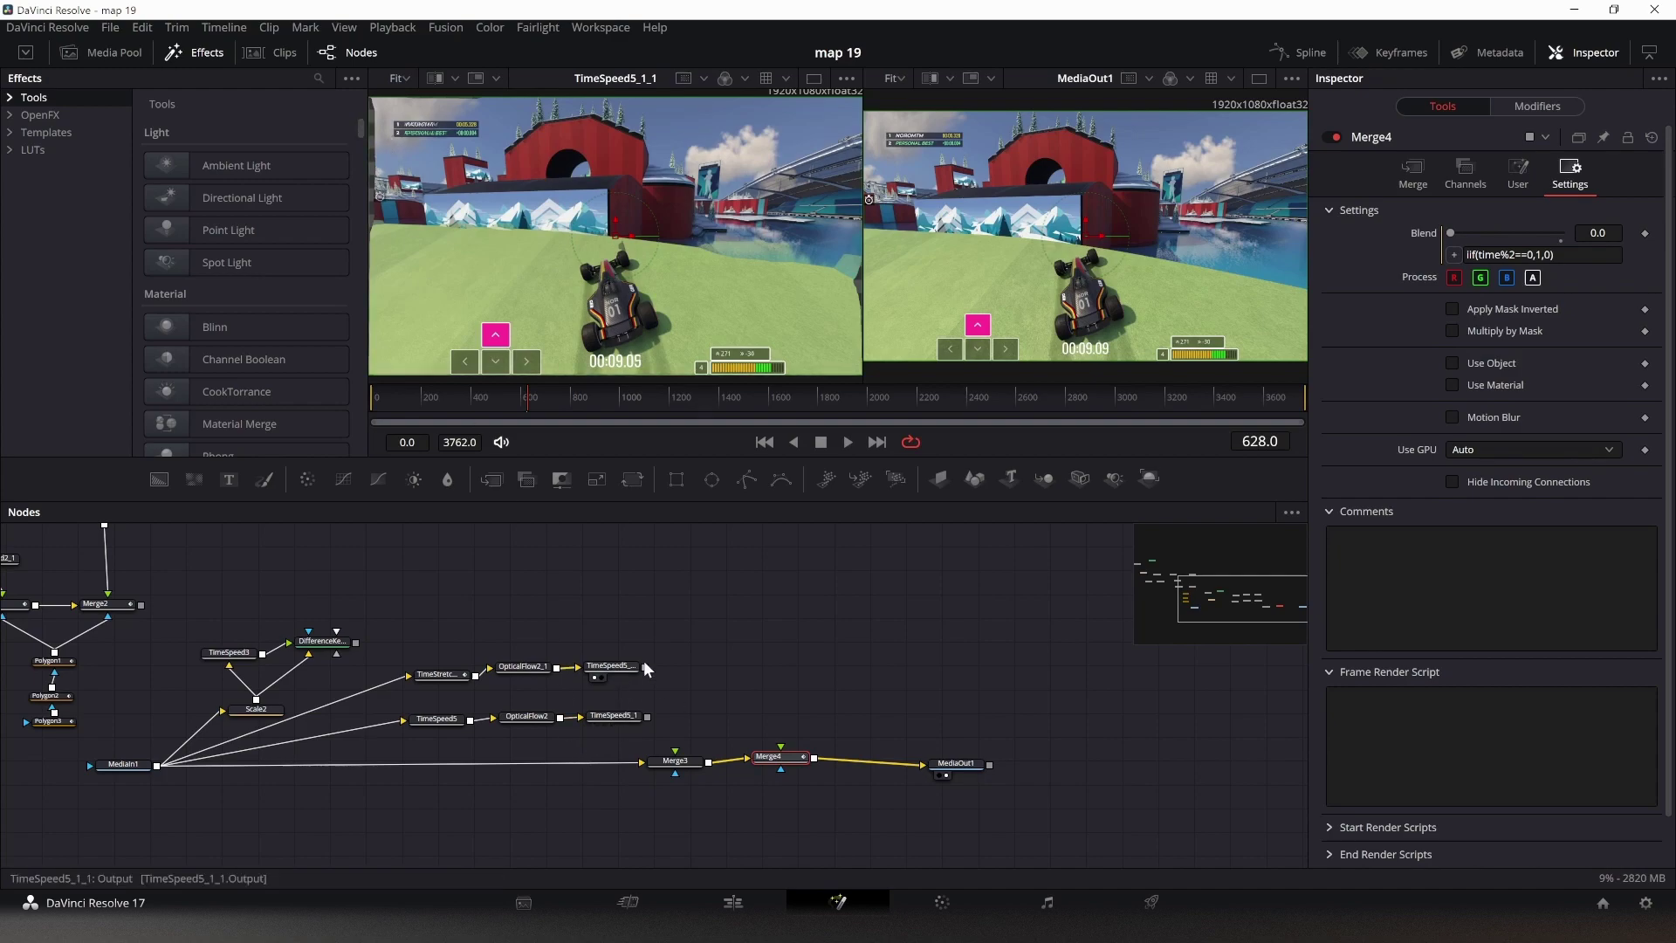
{"action": "left_click", "coordinate": [615, 666]}
{"action": "left_click", "coordinate": [1460, 302]}
- Inspect TimeSpeed5_1's speed and delay controls, then view its output beside MediaOut1 at frames 628 and 627
{"action": "left_click", "coordinate": [614, 715]}
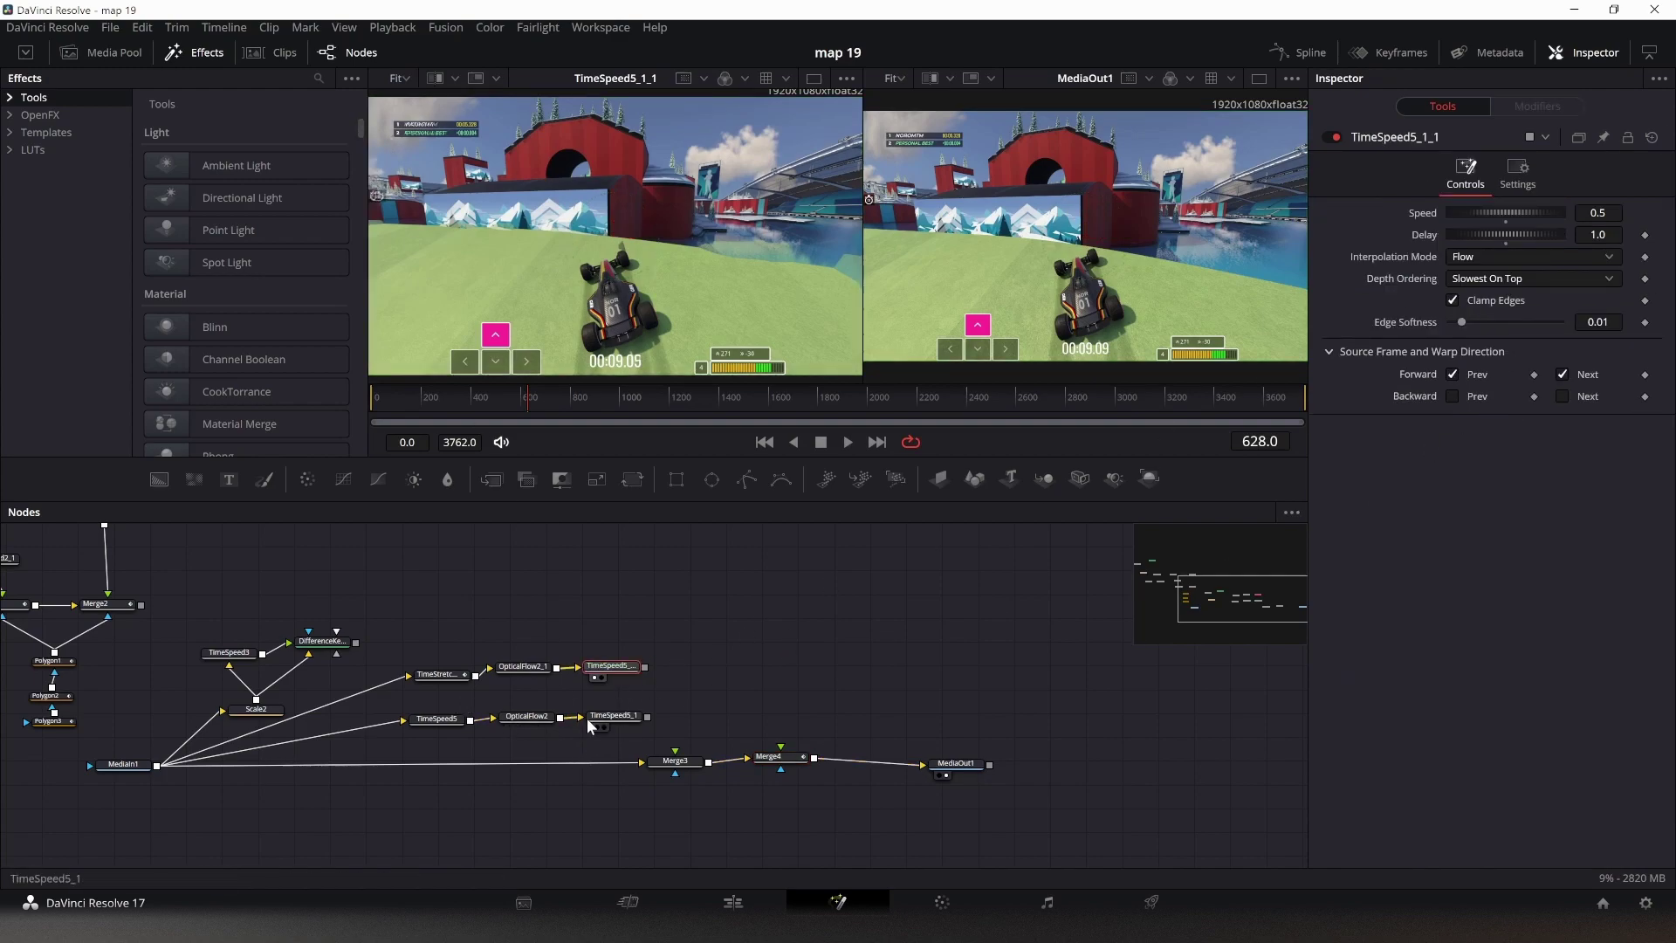
{"action": "left_click", "coordinate": [1476, 306]}
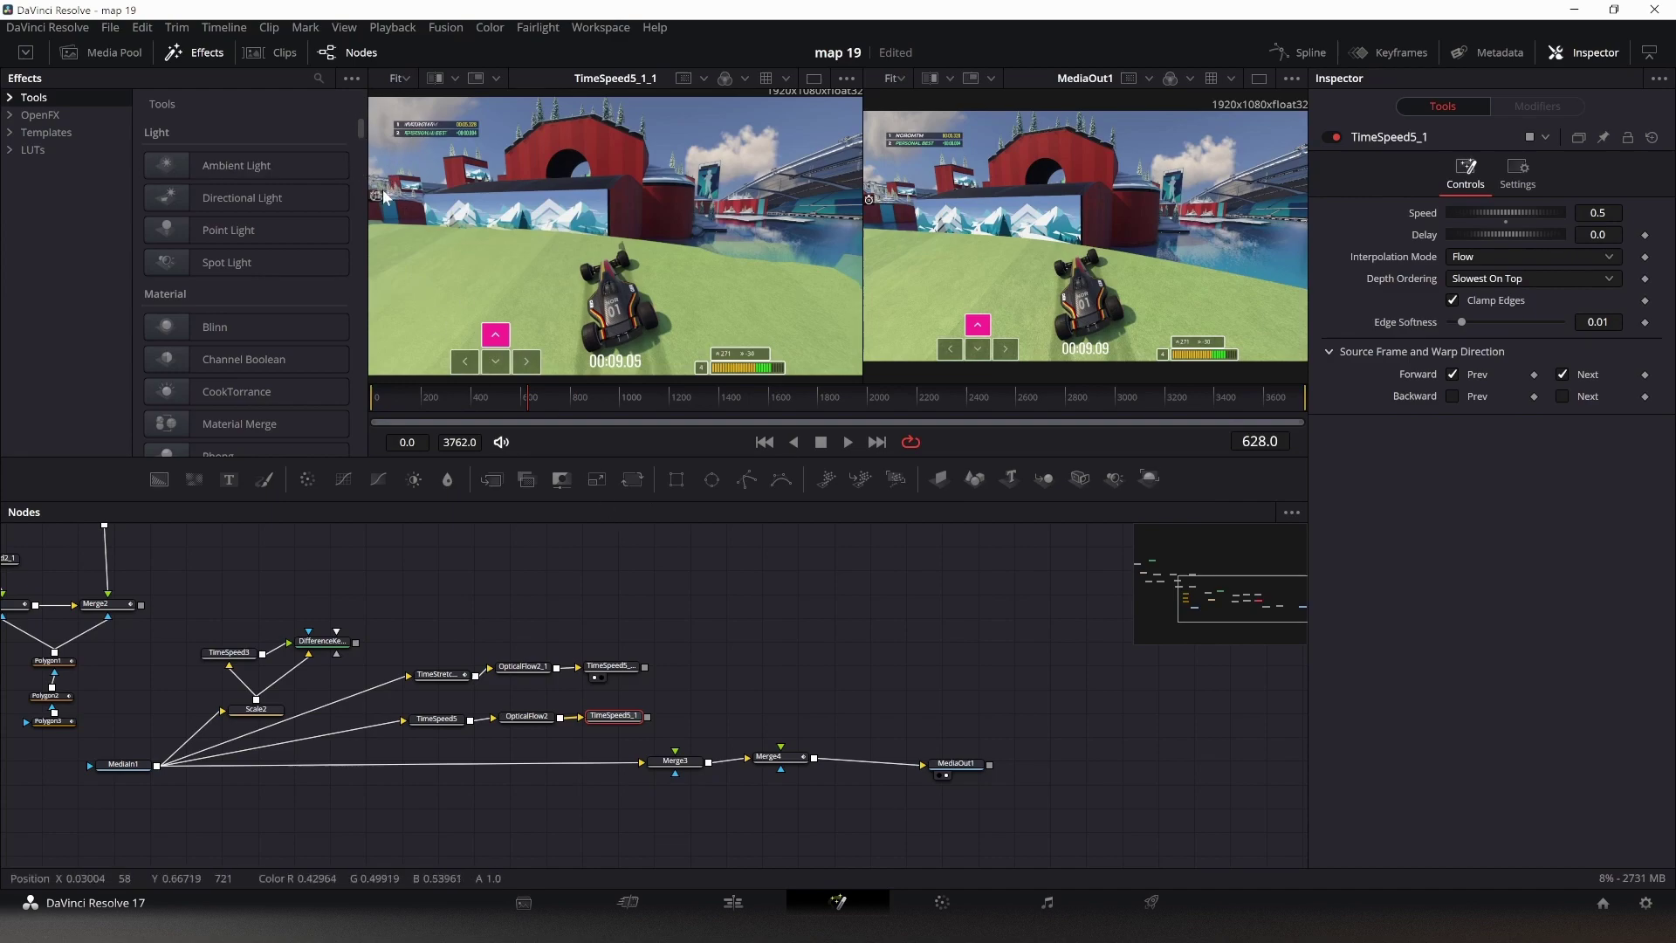
{"action": "left_click_drag", "start_coordinate": [614, 716], "coordinate": [721, 349]}
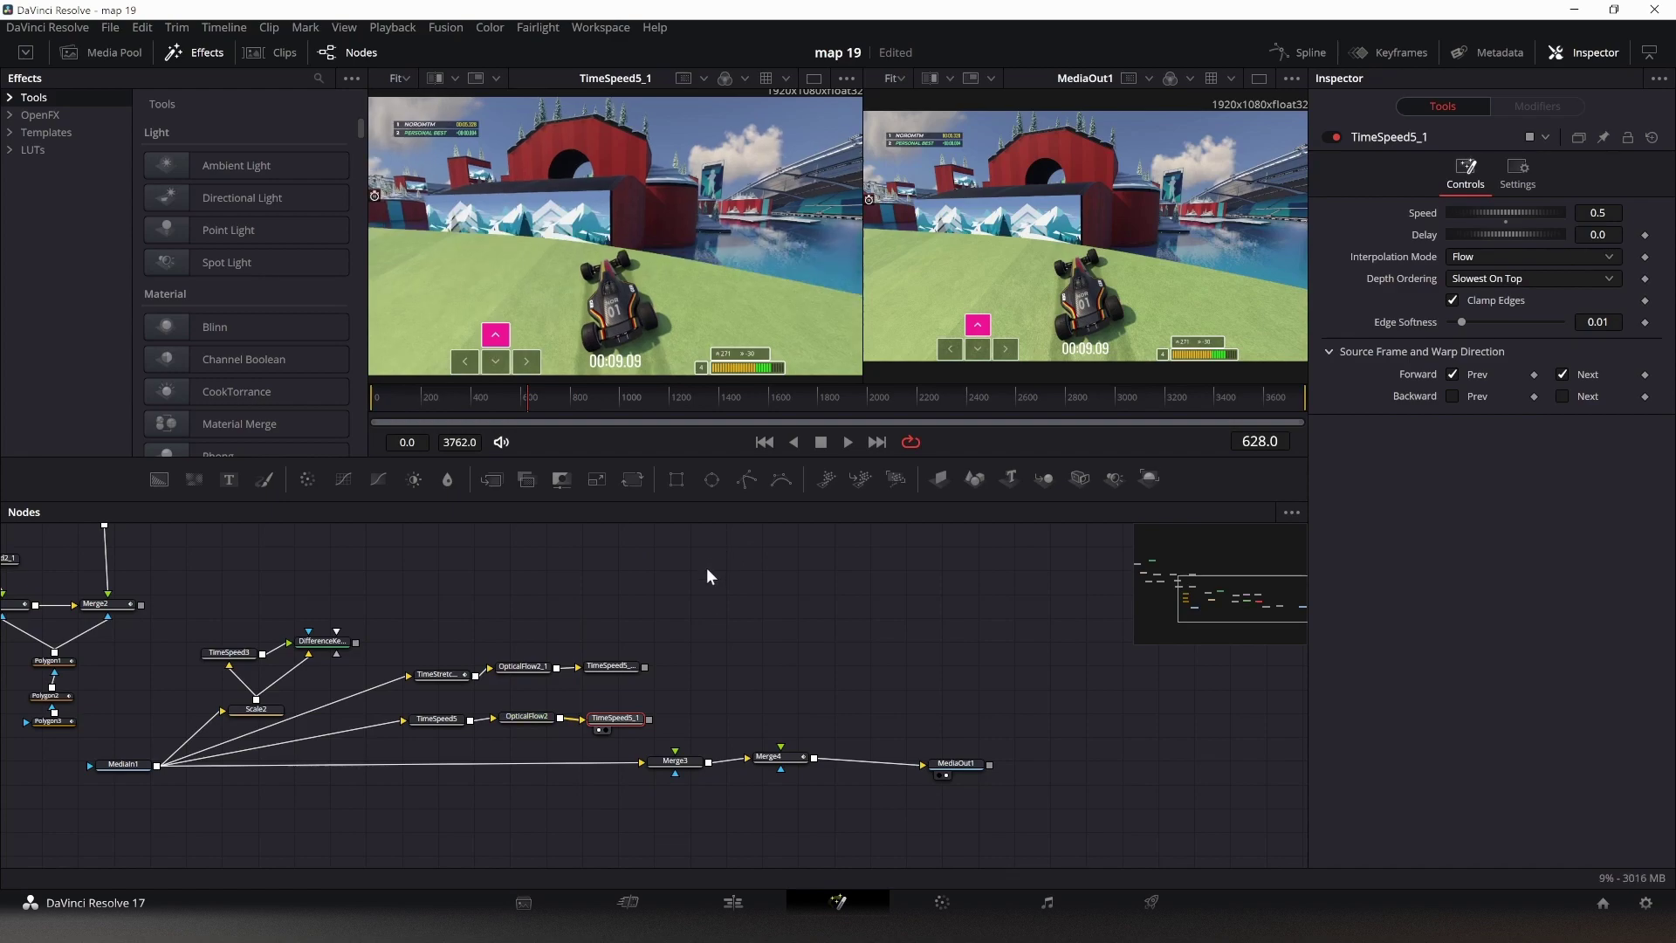
{"action": "key", "text": "Left"}
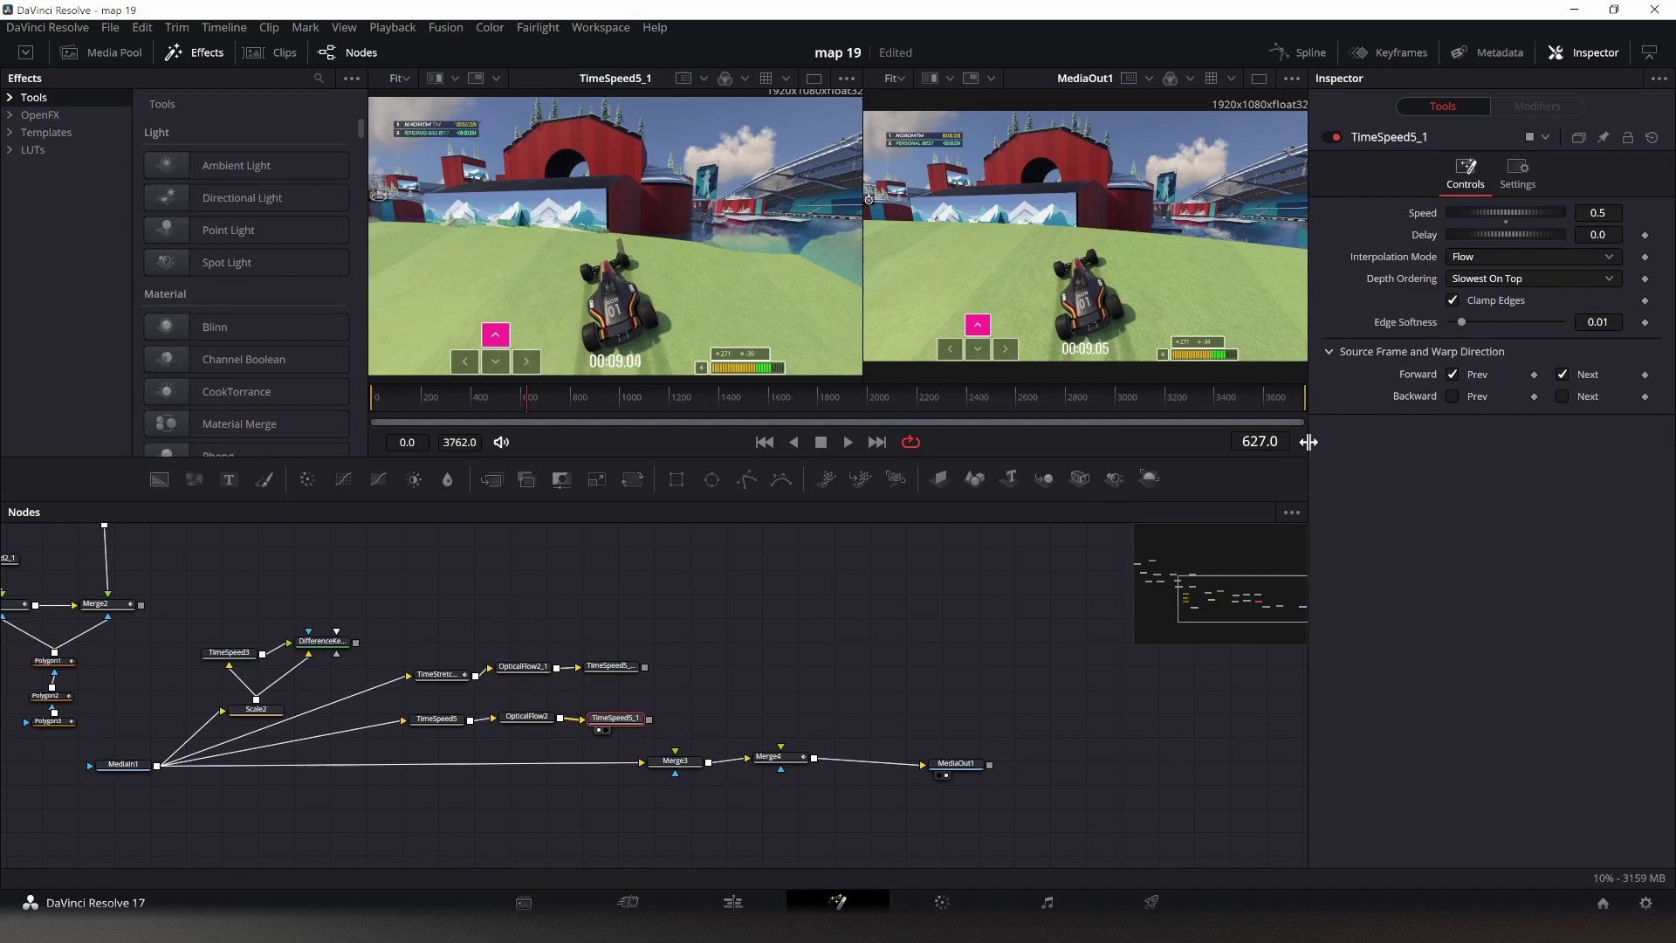
- Connect TimeSpeed5_1 to Merge3's foreground input and TimeSpeed5_1_1 to Merge4's foreground input
{"action": "left_click_drag", "start_coordinate": [650, 719], "coordinate": [676, 759]}
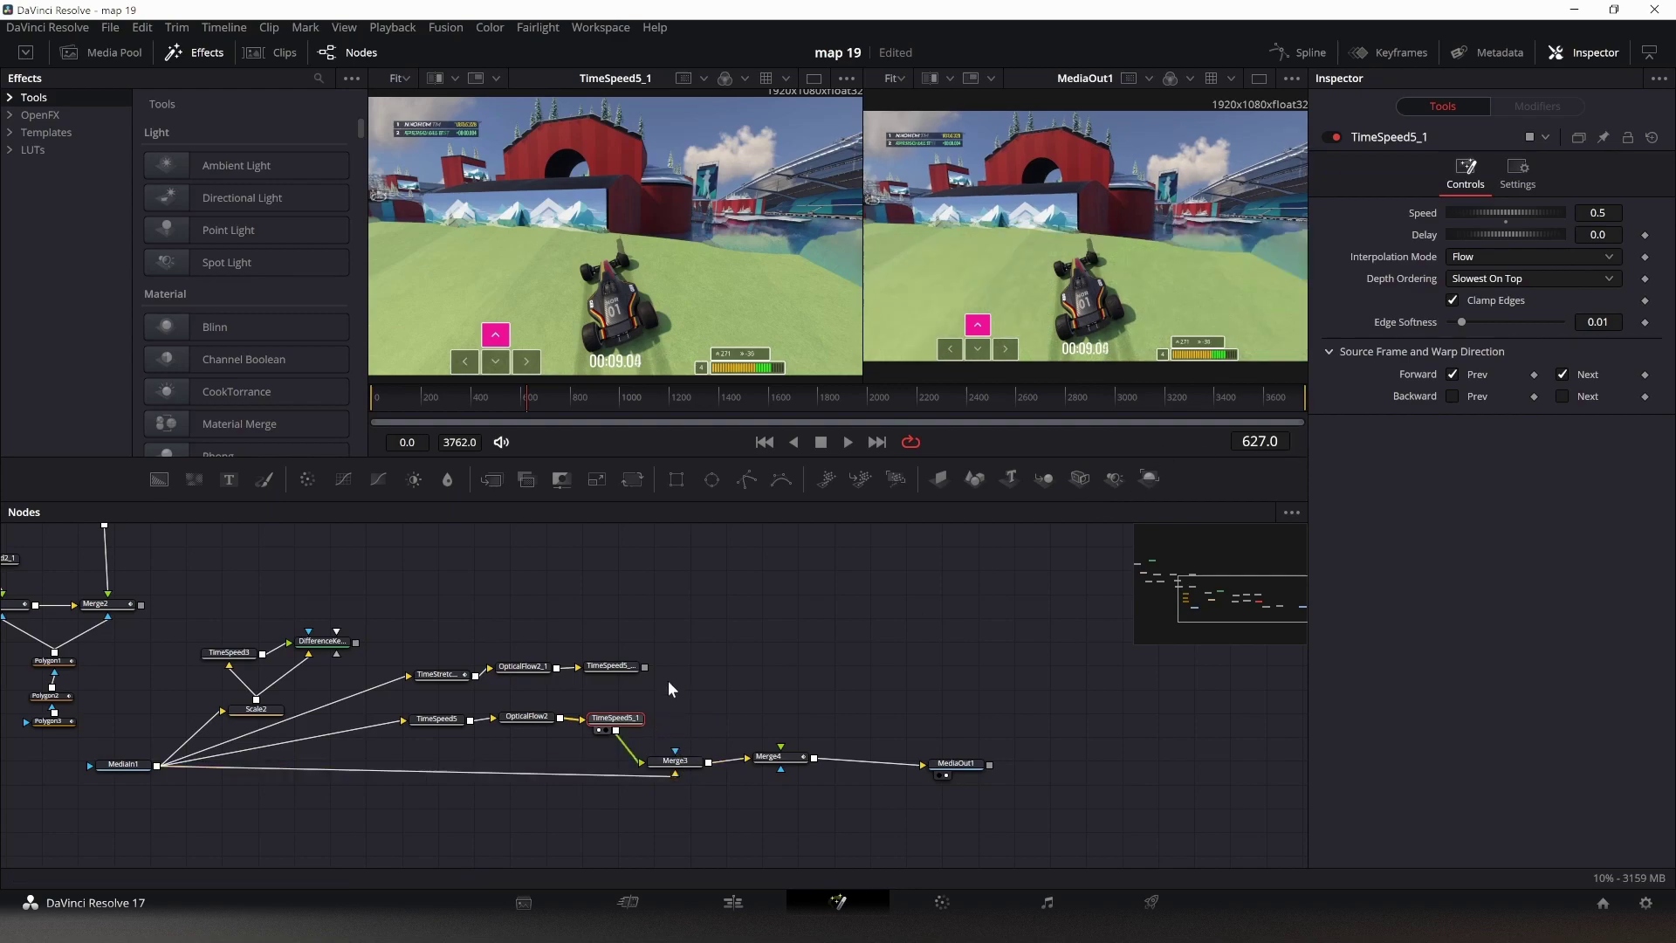
{"action": "left_click_drag", "start_coordinate": [646, 667], "coordinate": [786, 763]}
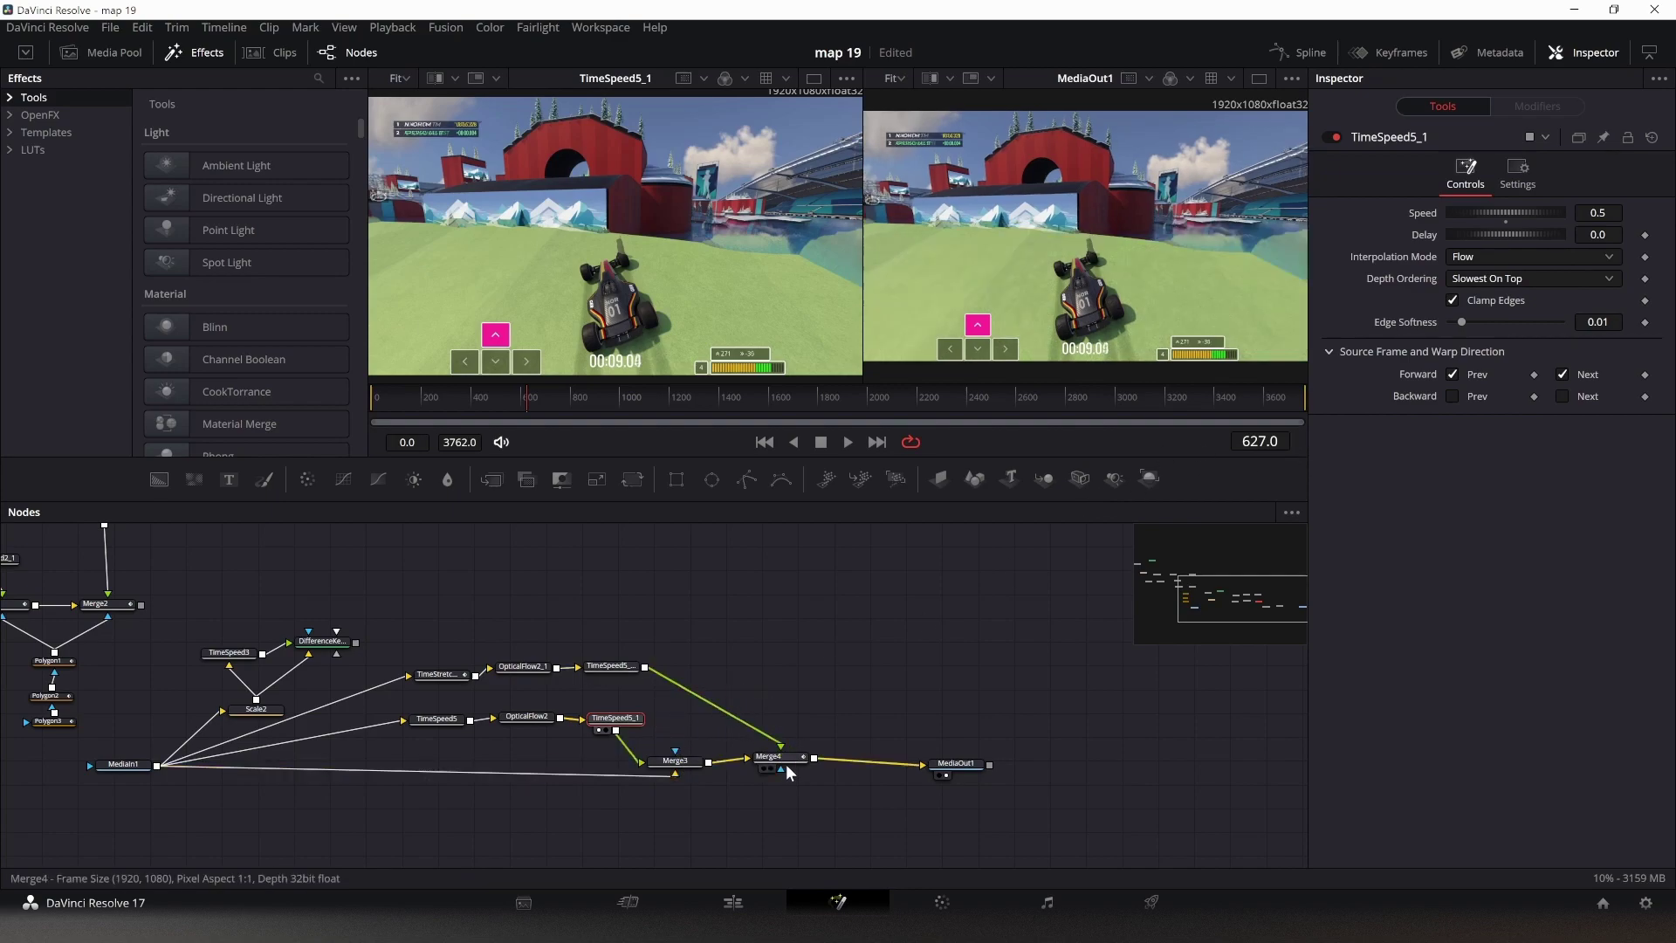
- Give Merge4's export1 control the expression iif(probe<.04,1,0)
{"action": "left_click", "coordinate": [785, 762]}
{"action": "right_click", "coordinate": [1421, 847]}
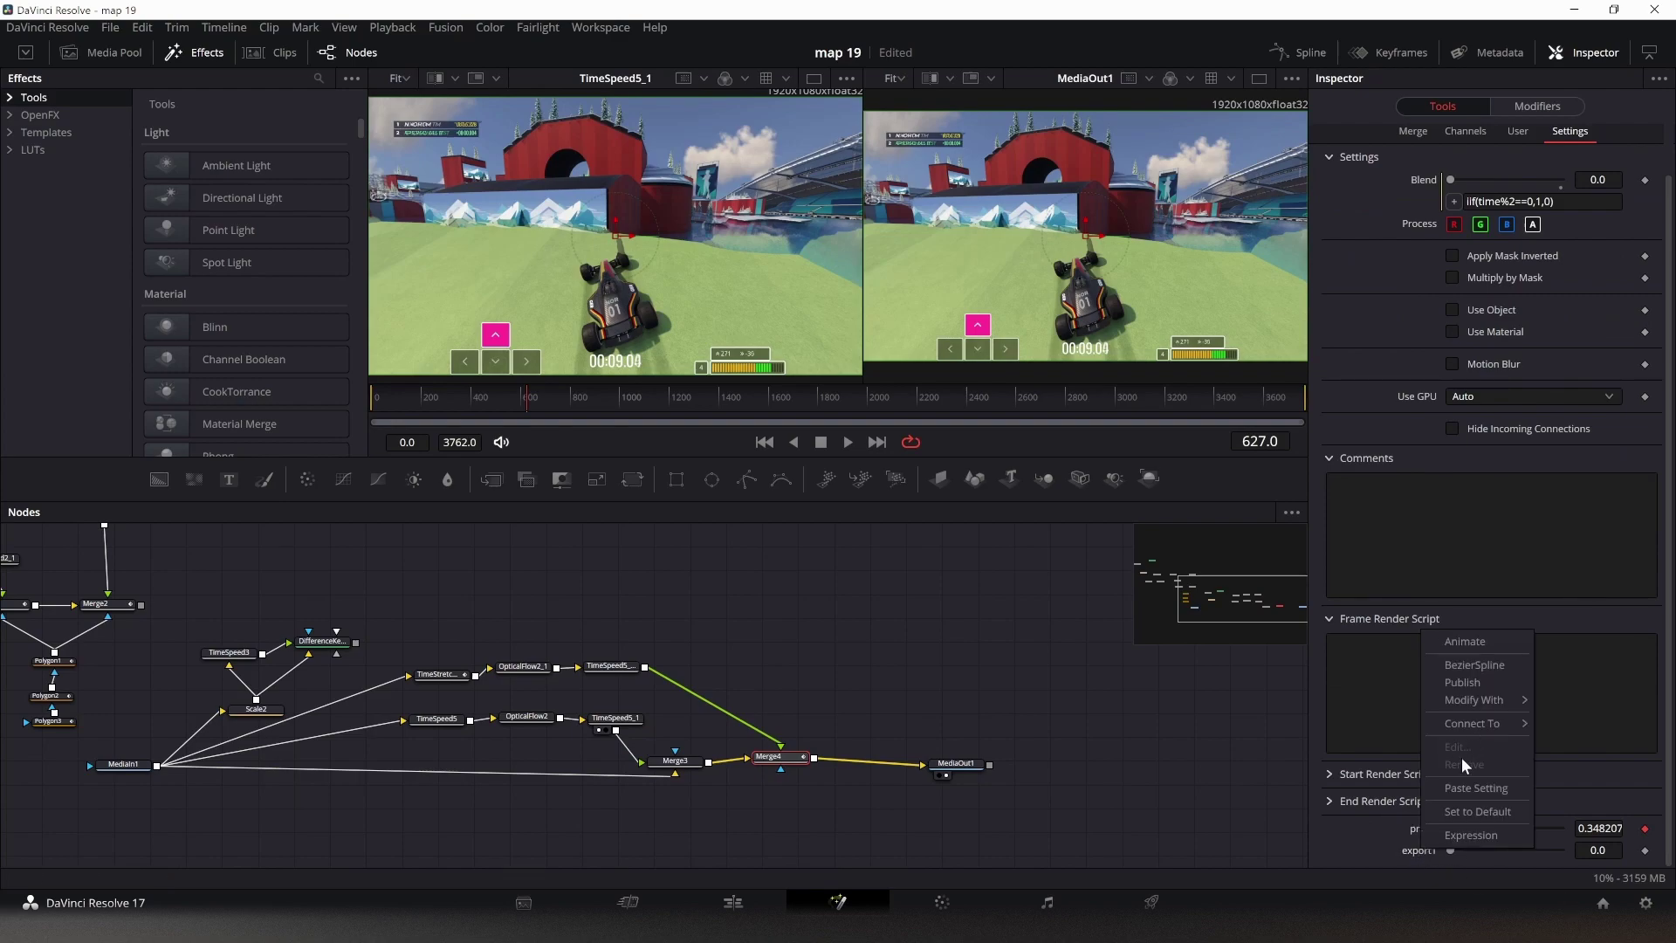
{"action": "left_click", "coordinate": [1472, 834]}
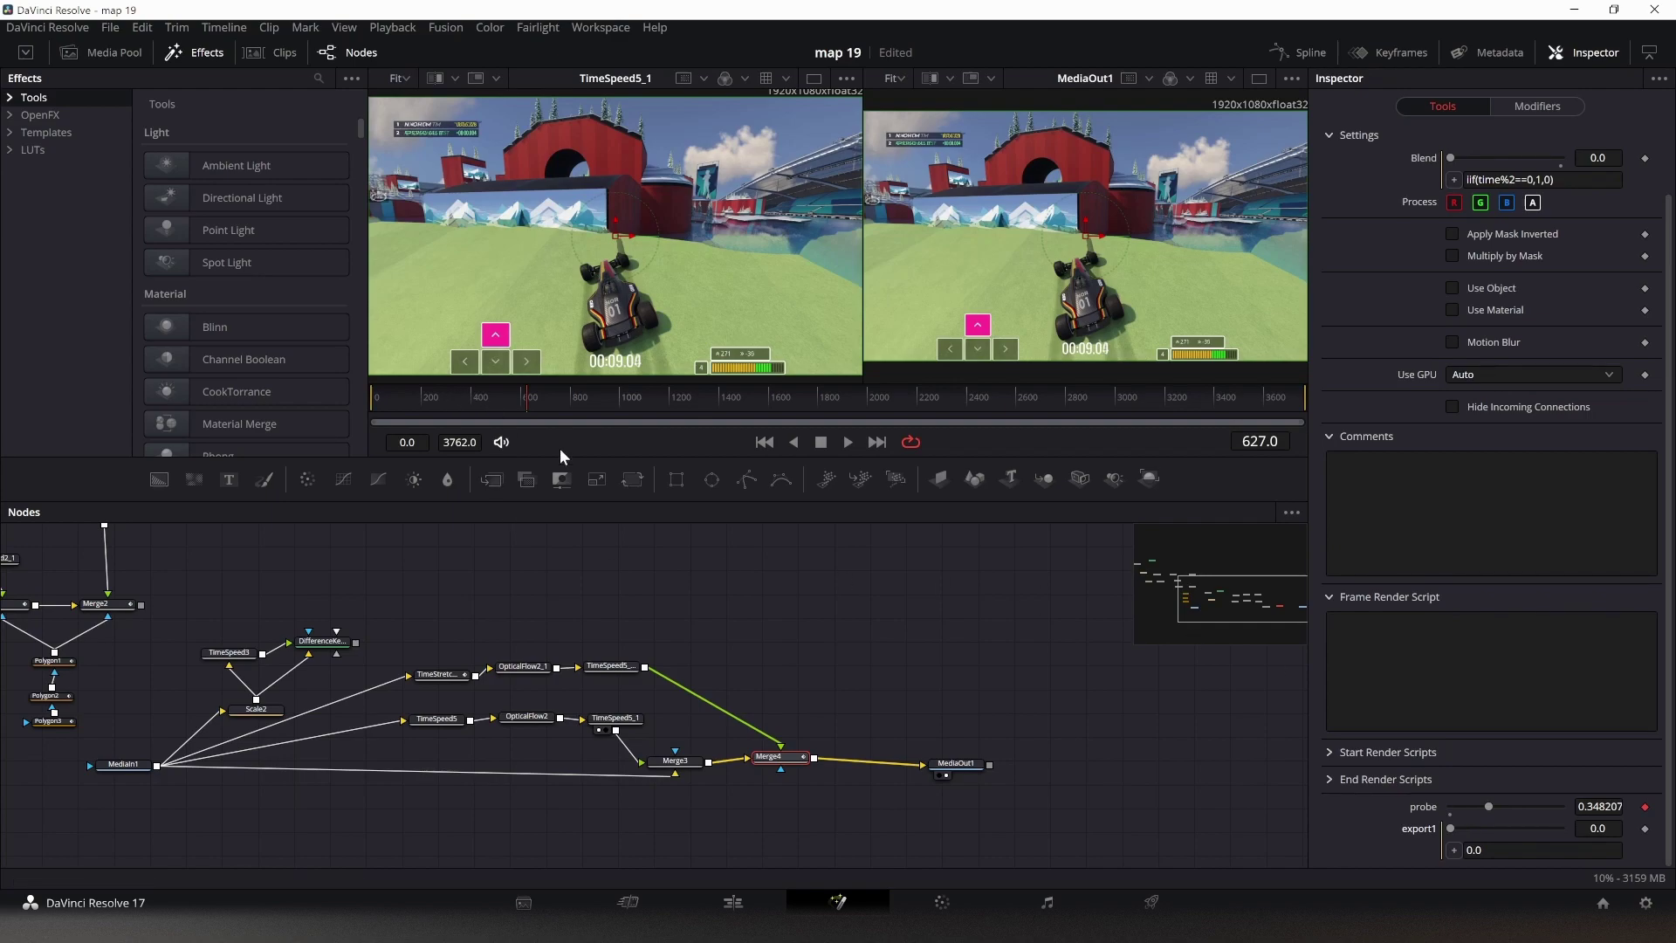
{"action": "key", "text": "Left"}
{"action": "left_click", "coordinate": [1468, 849]}
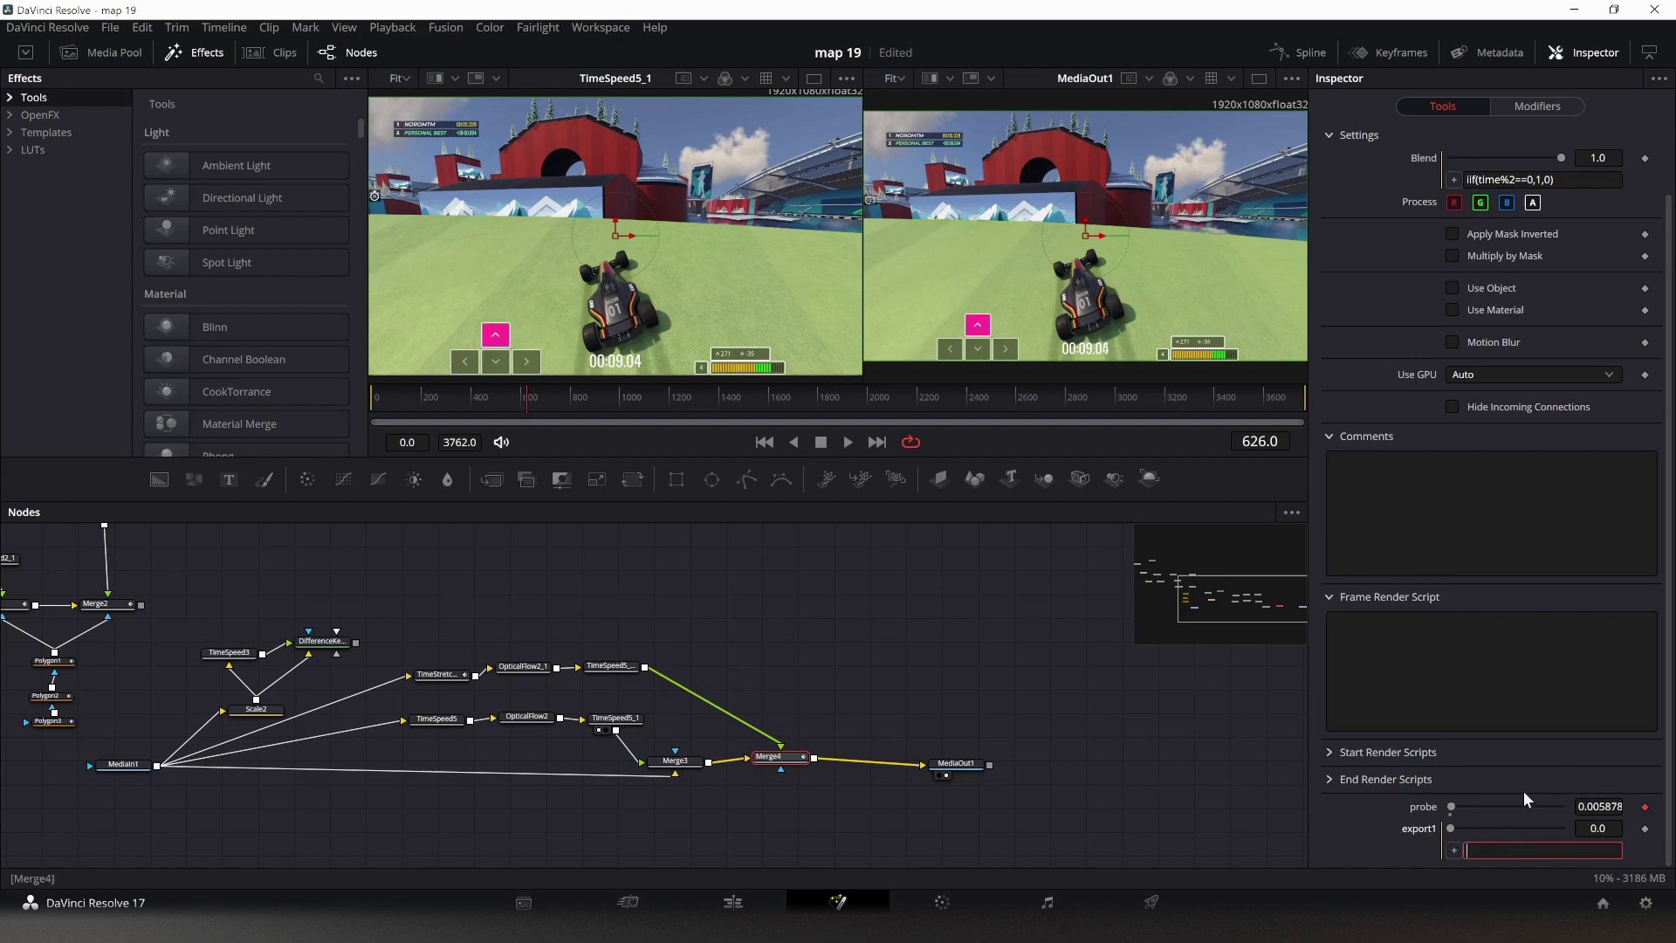
{"action": "type", "text": "iif(probe<.04,1,0)"}
- Replace the 1 in Merge4's Blend expression with export1 so it reads iif(time%2==0,export1,0)
{"action": "left_click", "coordinate": [1537, 179]}
{"action": "key", "text": "BackSpace"}
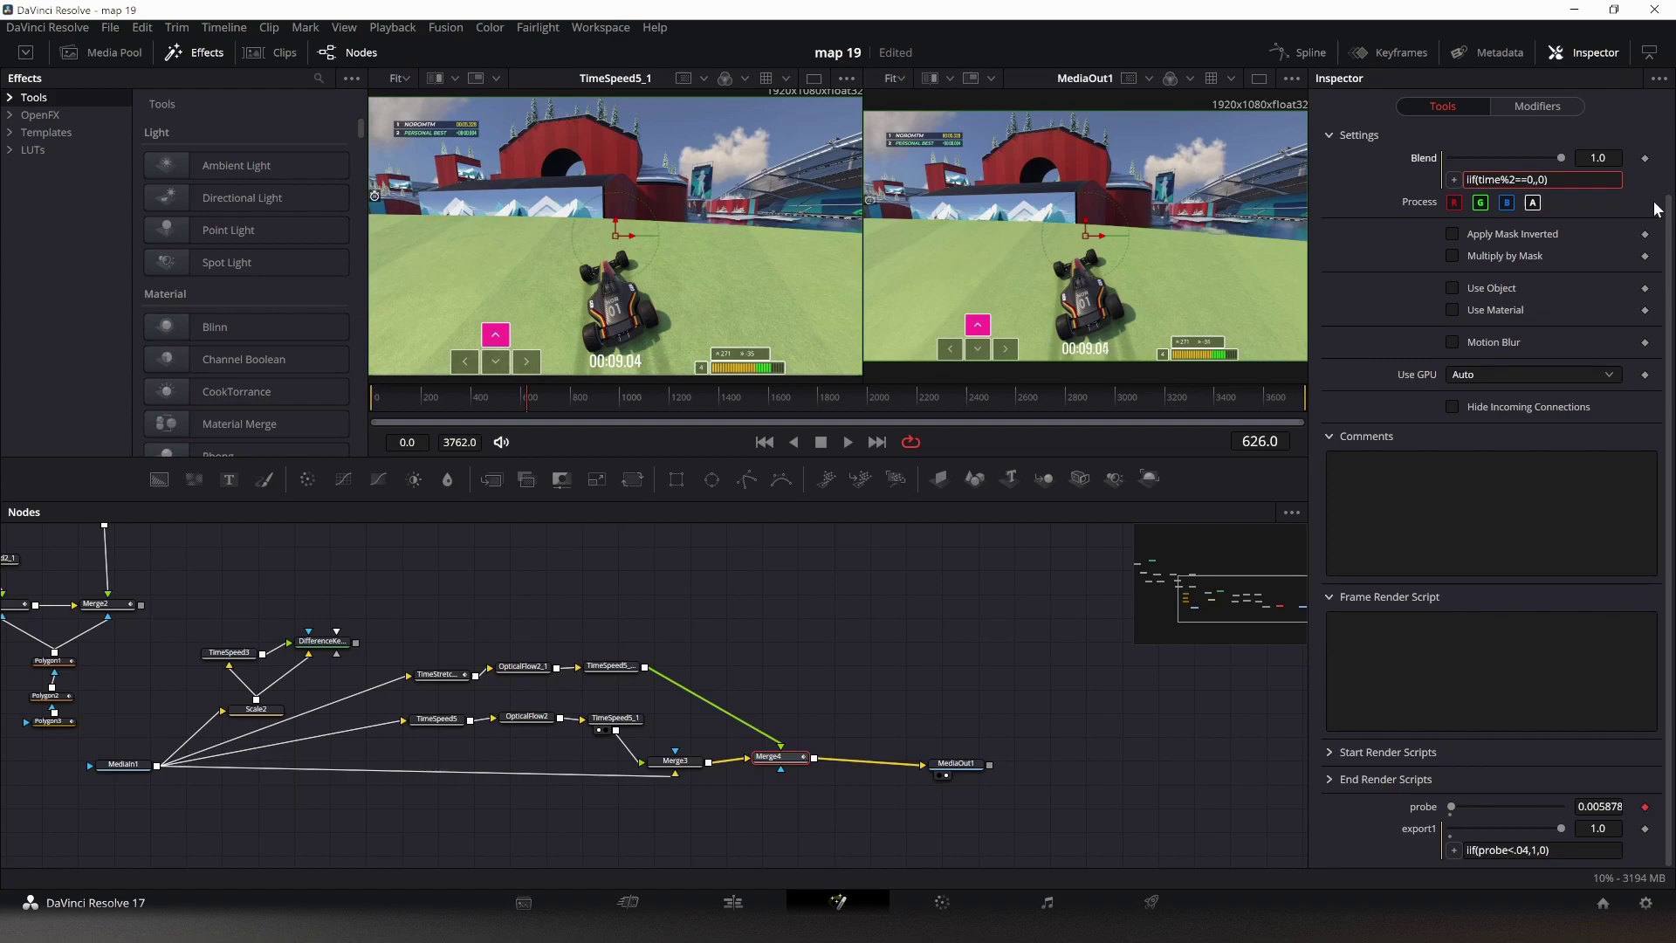
{"action": "type", "text": "export1"}
- Replace the 1 in Merge3's Blend expression with Merge4.export1 so it reads iif(time%2==0,0,Merge4.export1)
{"action": "left_click", "coordinate": [675, 760]}
{"action": "left_click", "coordinate": [1590, 255]}
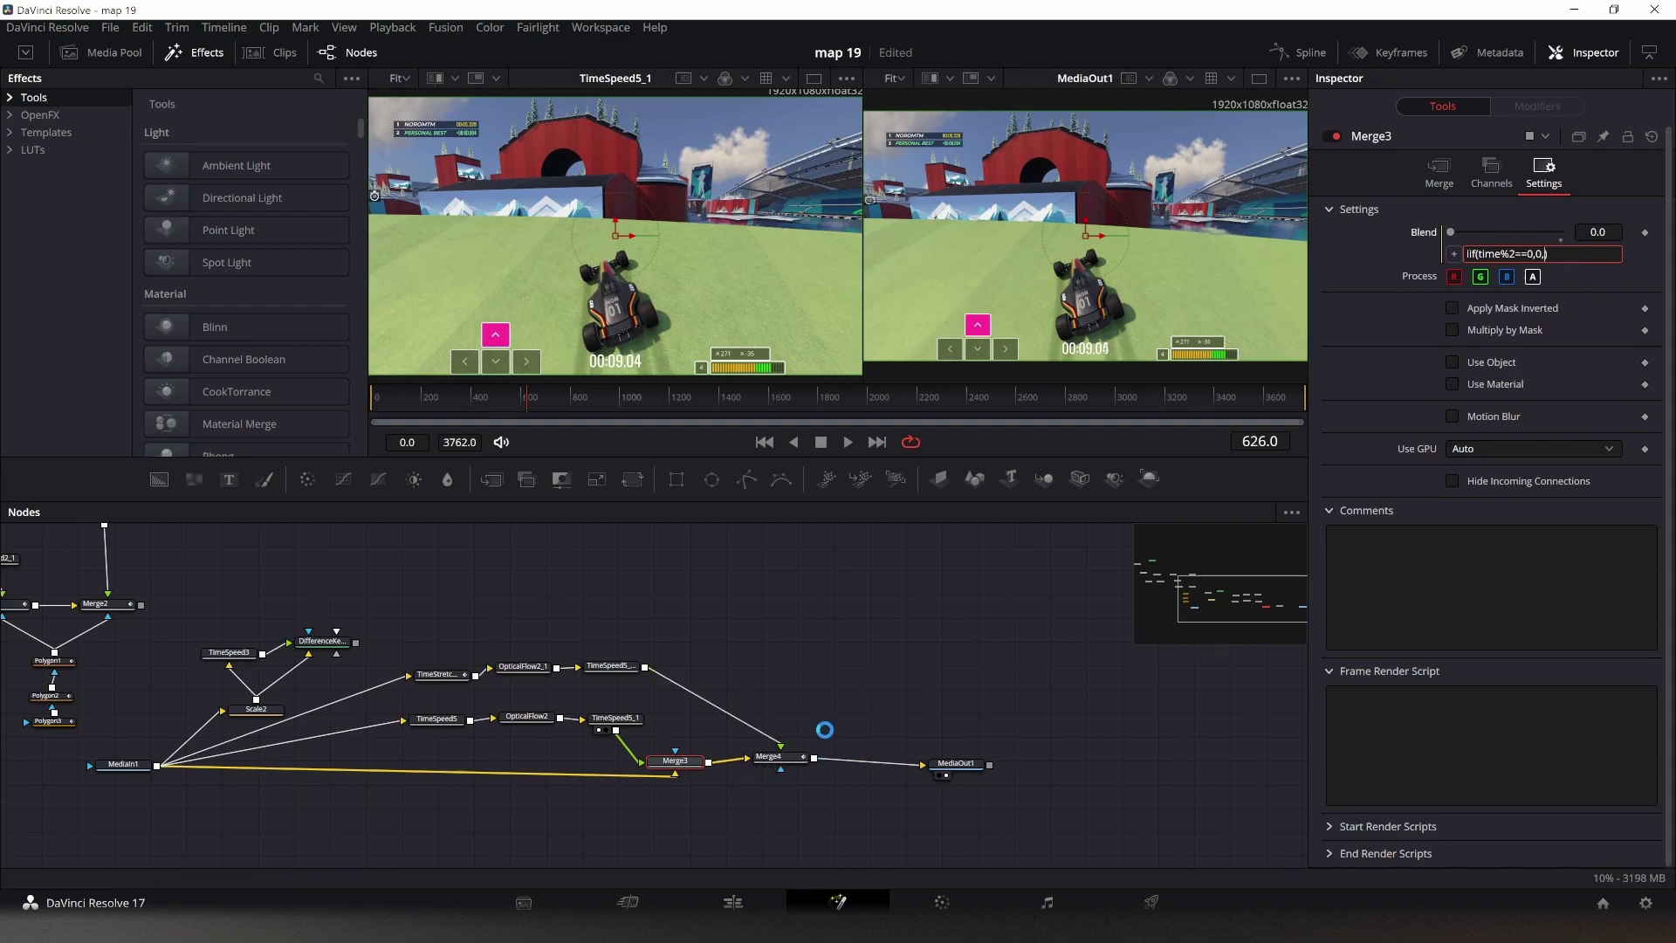
{"action": "type", "text": "Merge"}
{"action": "type", "text": "4"}
{"action": "type", "text": ".export1"}
{"action": "key", "text": "Tab"}
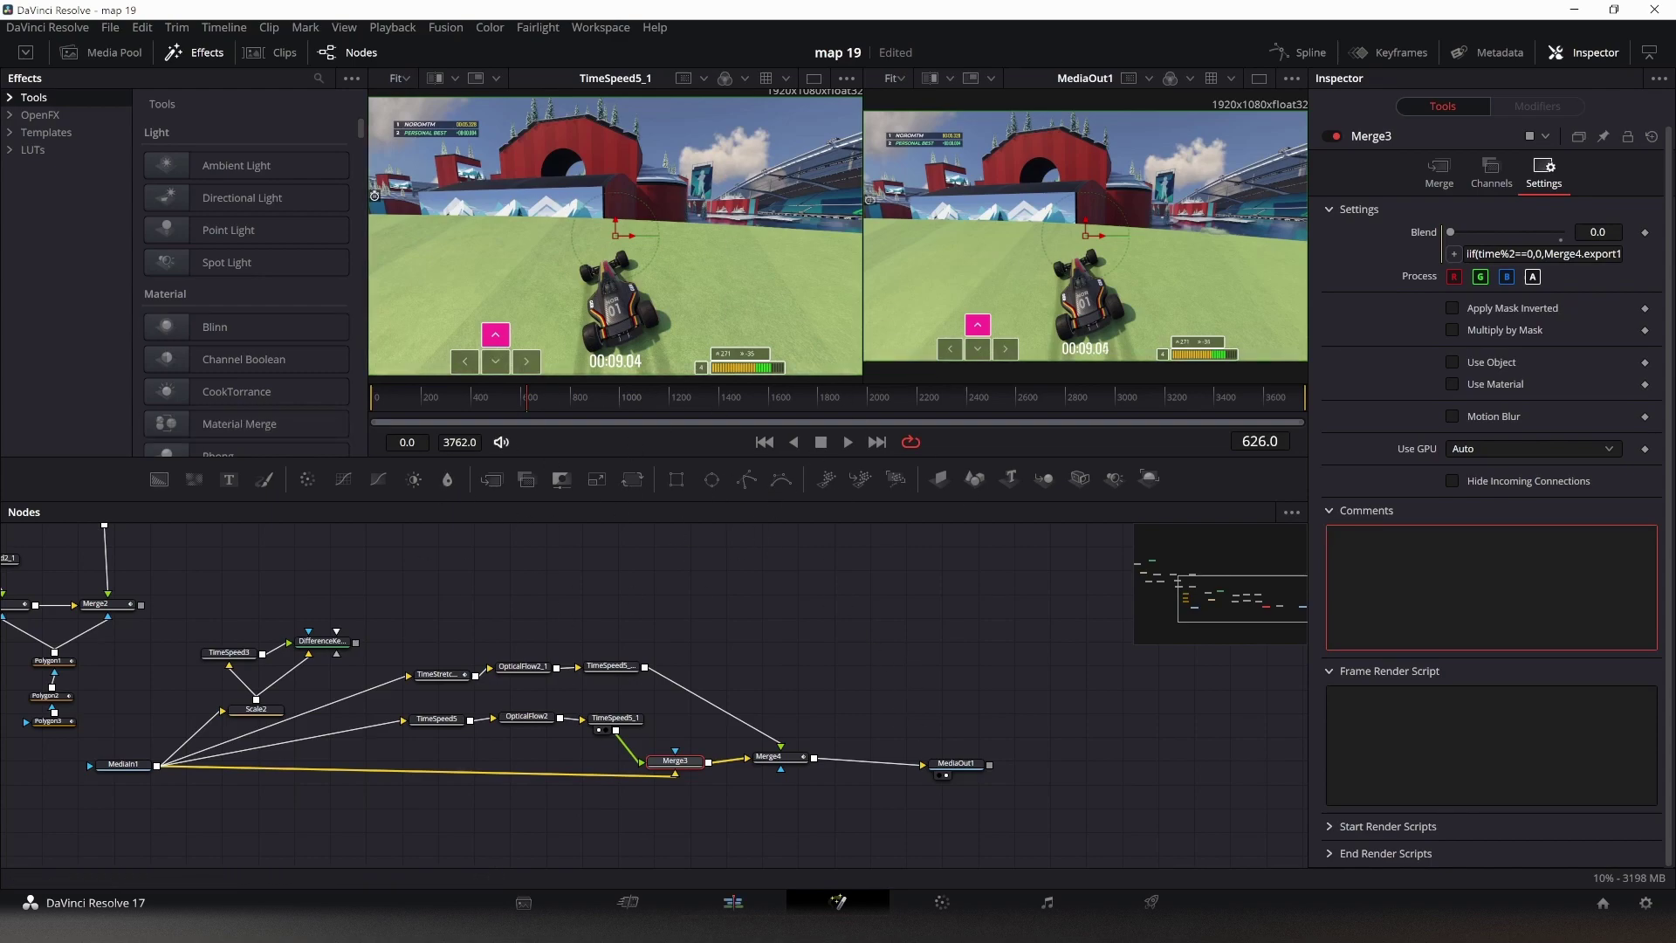
- Check the result on the Edit page by going back two frames to 01:00:10:35, then return to the Fusion page
{"action": "left_click", "coordinate": [743, 902]}
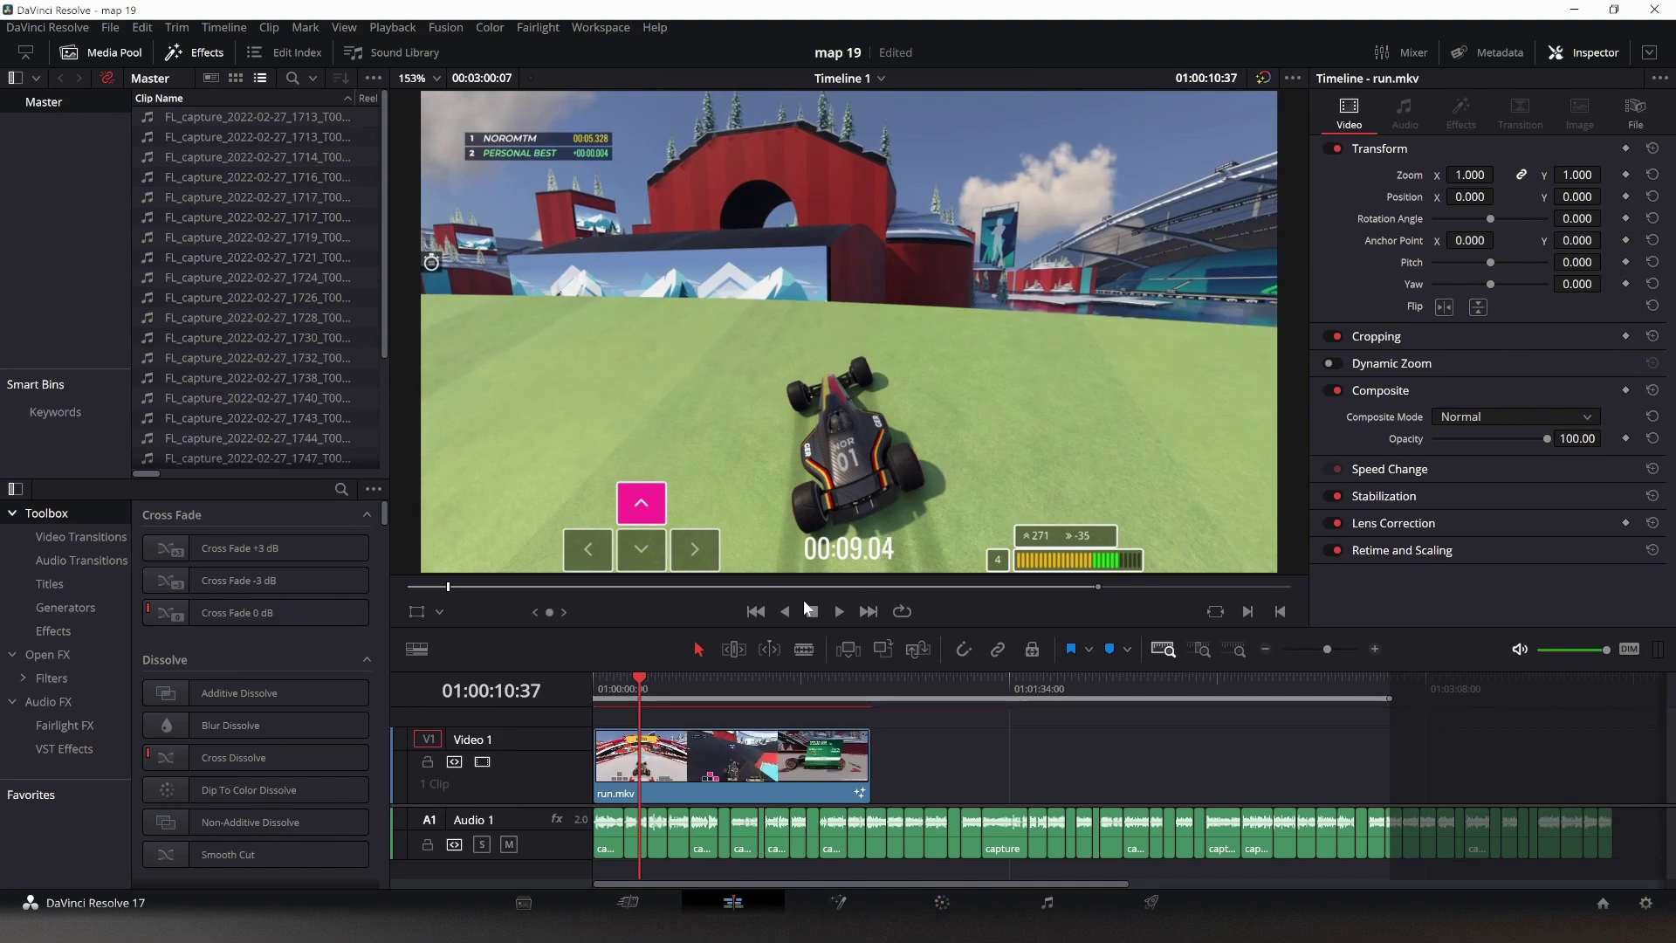
{"action": "key", "text": "Left"}
{"action": "key", "text": "Left"}
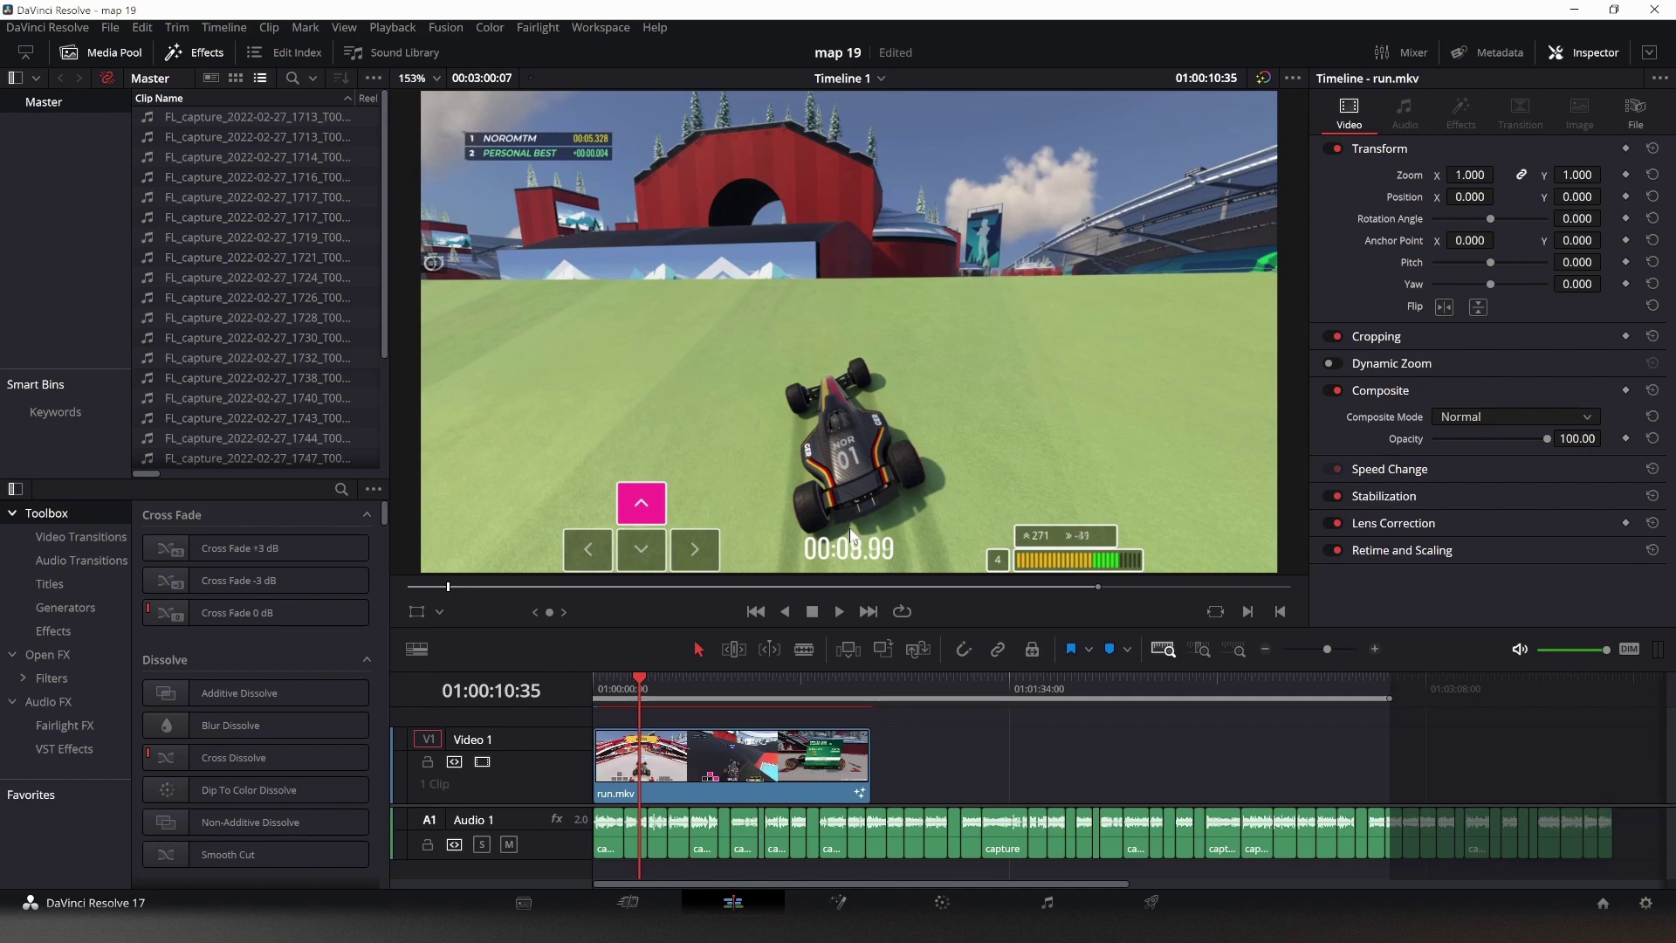
{"action": "left_click", "coordinate": [839, 903]}
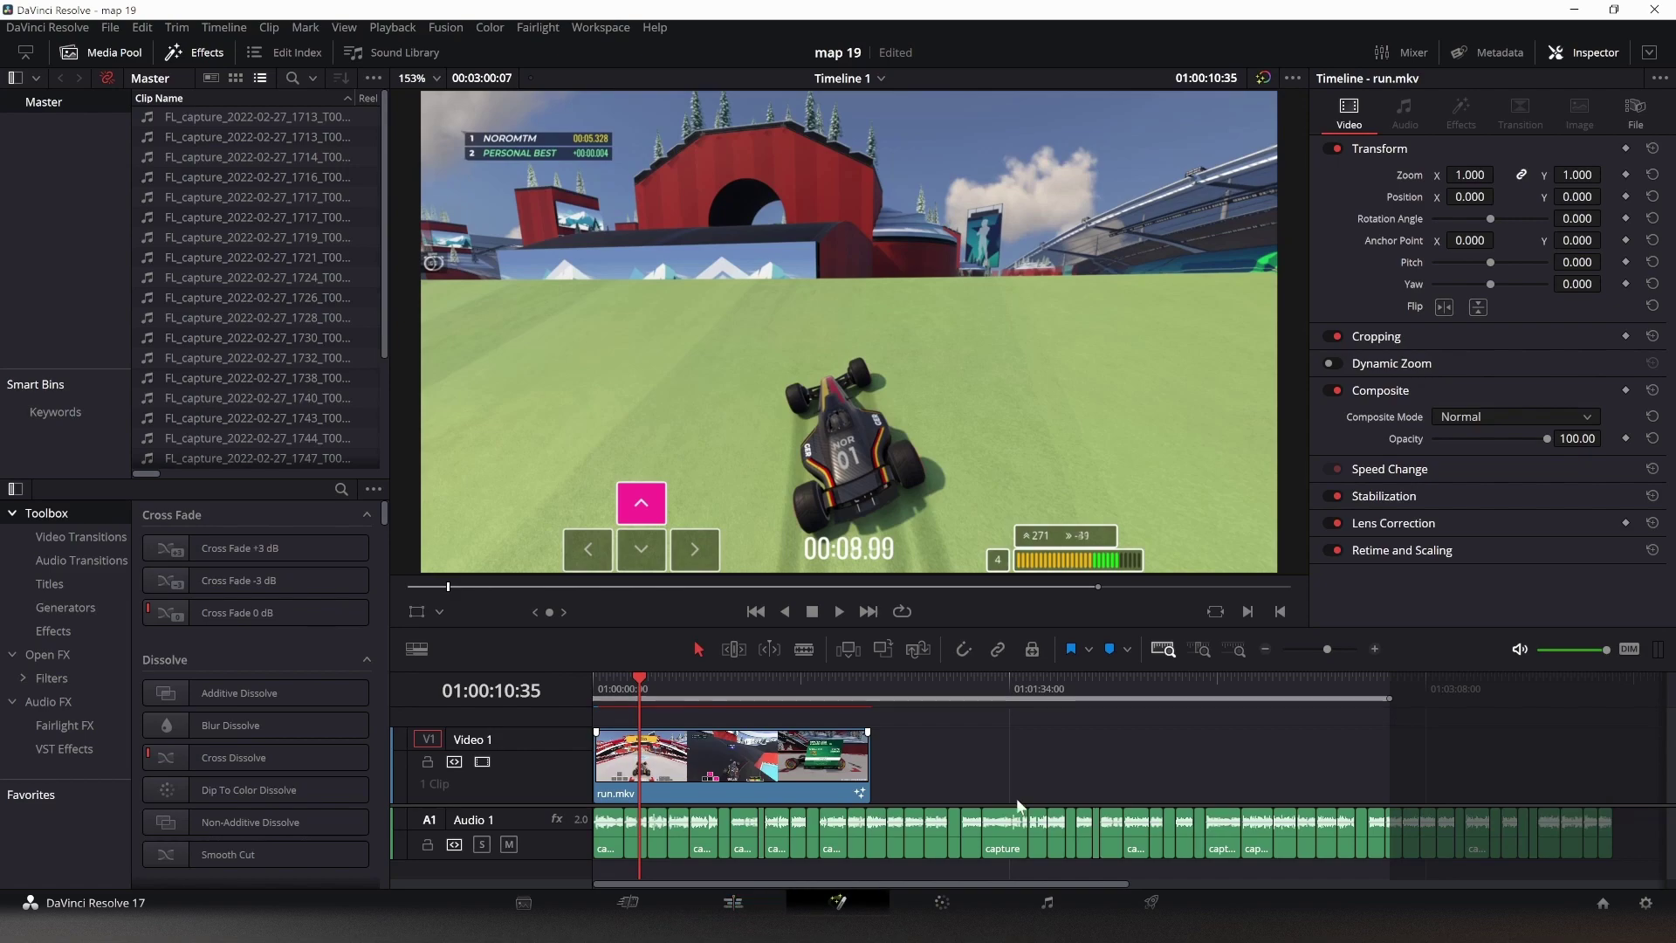